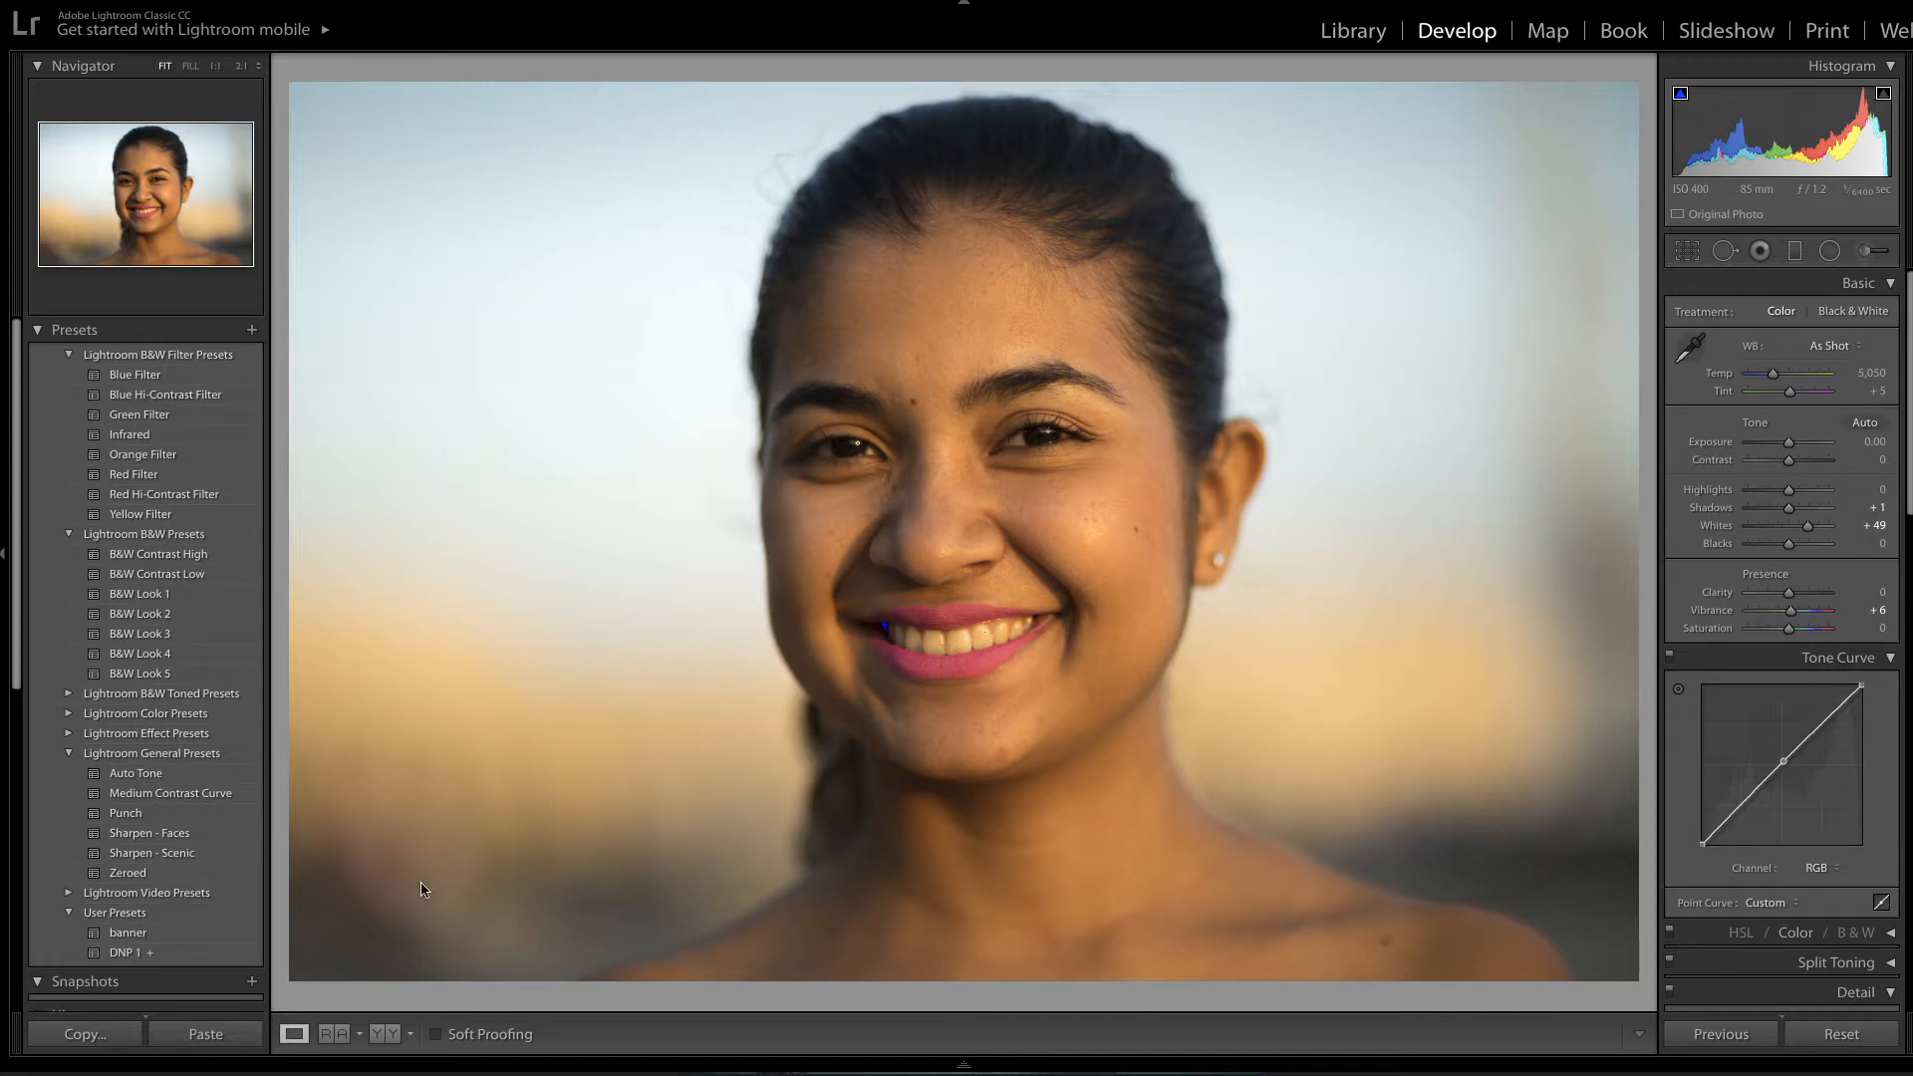
Switch the portrait to the Before/After side-by-side view to compare the original and edited versions.
click(391, 1035)
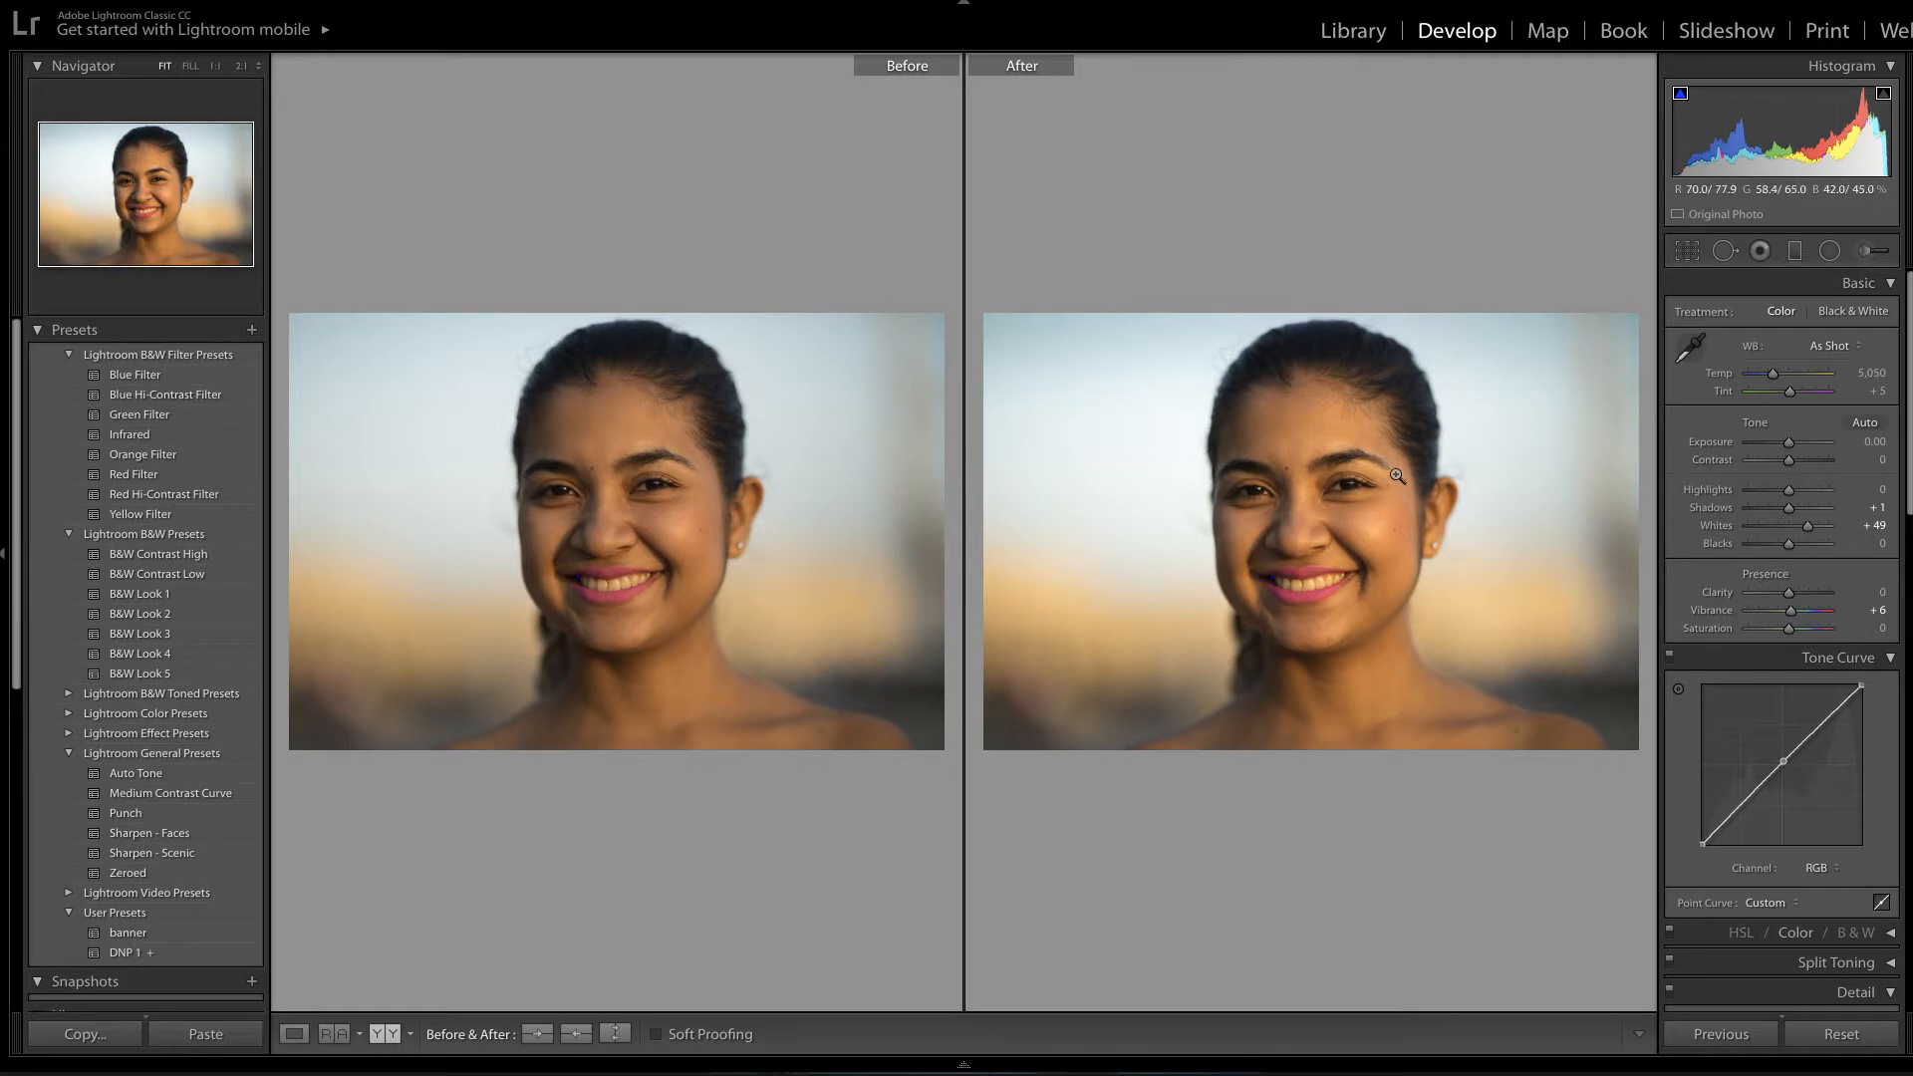
Reset Whites, Shadows and Vibrance to 0, then return to the single-photo Loupe view.
click(1832, 1040)
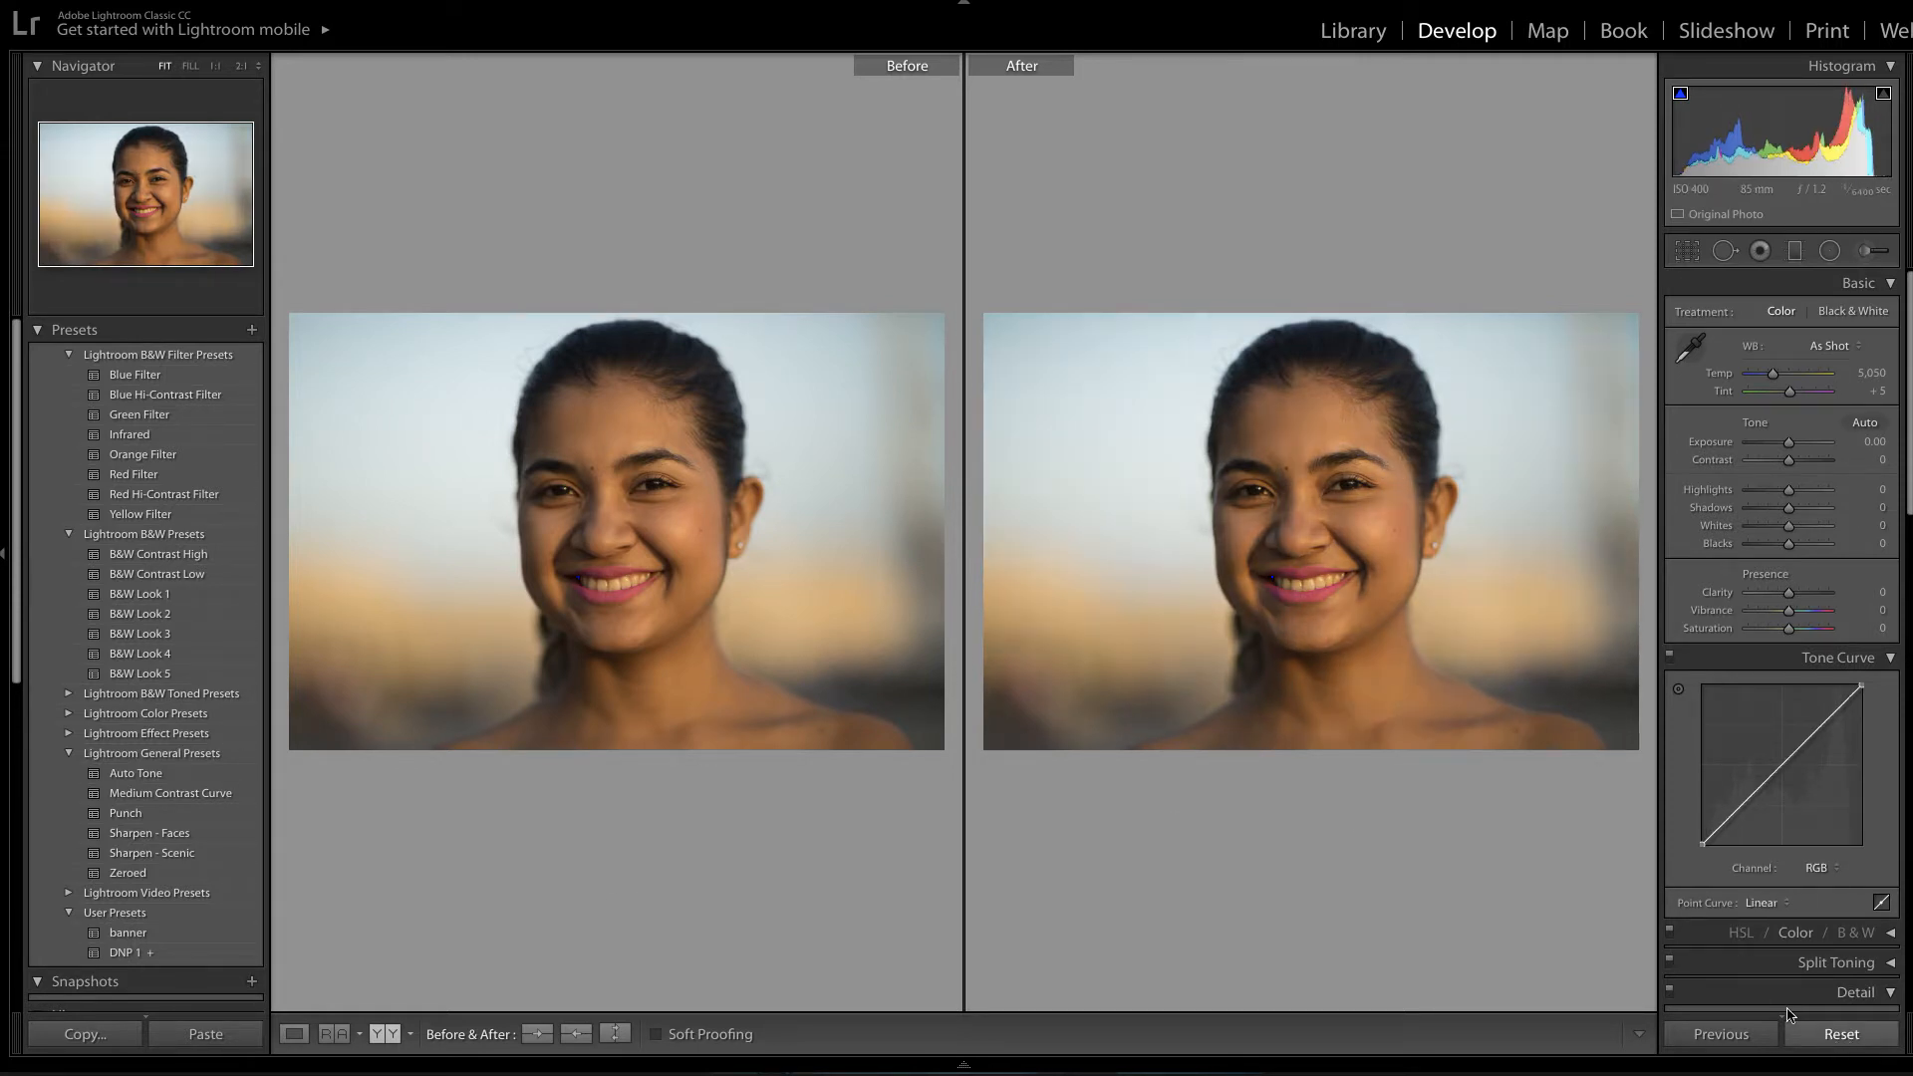
click(293, 1037)
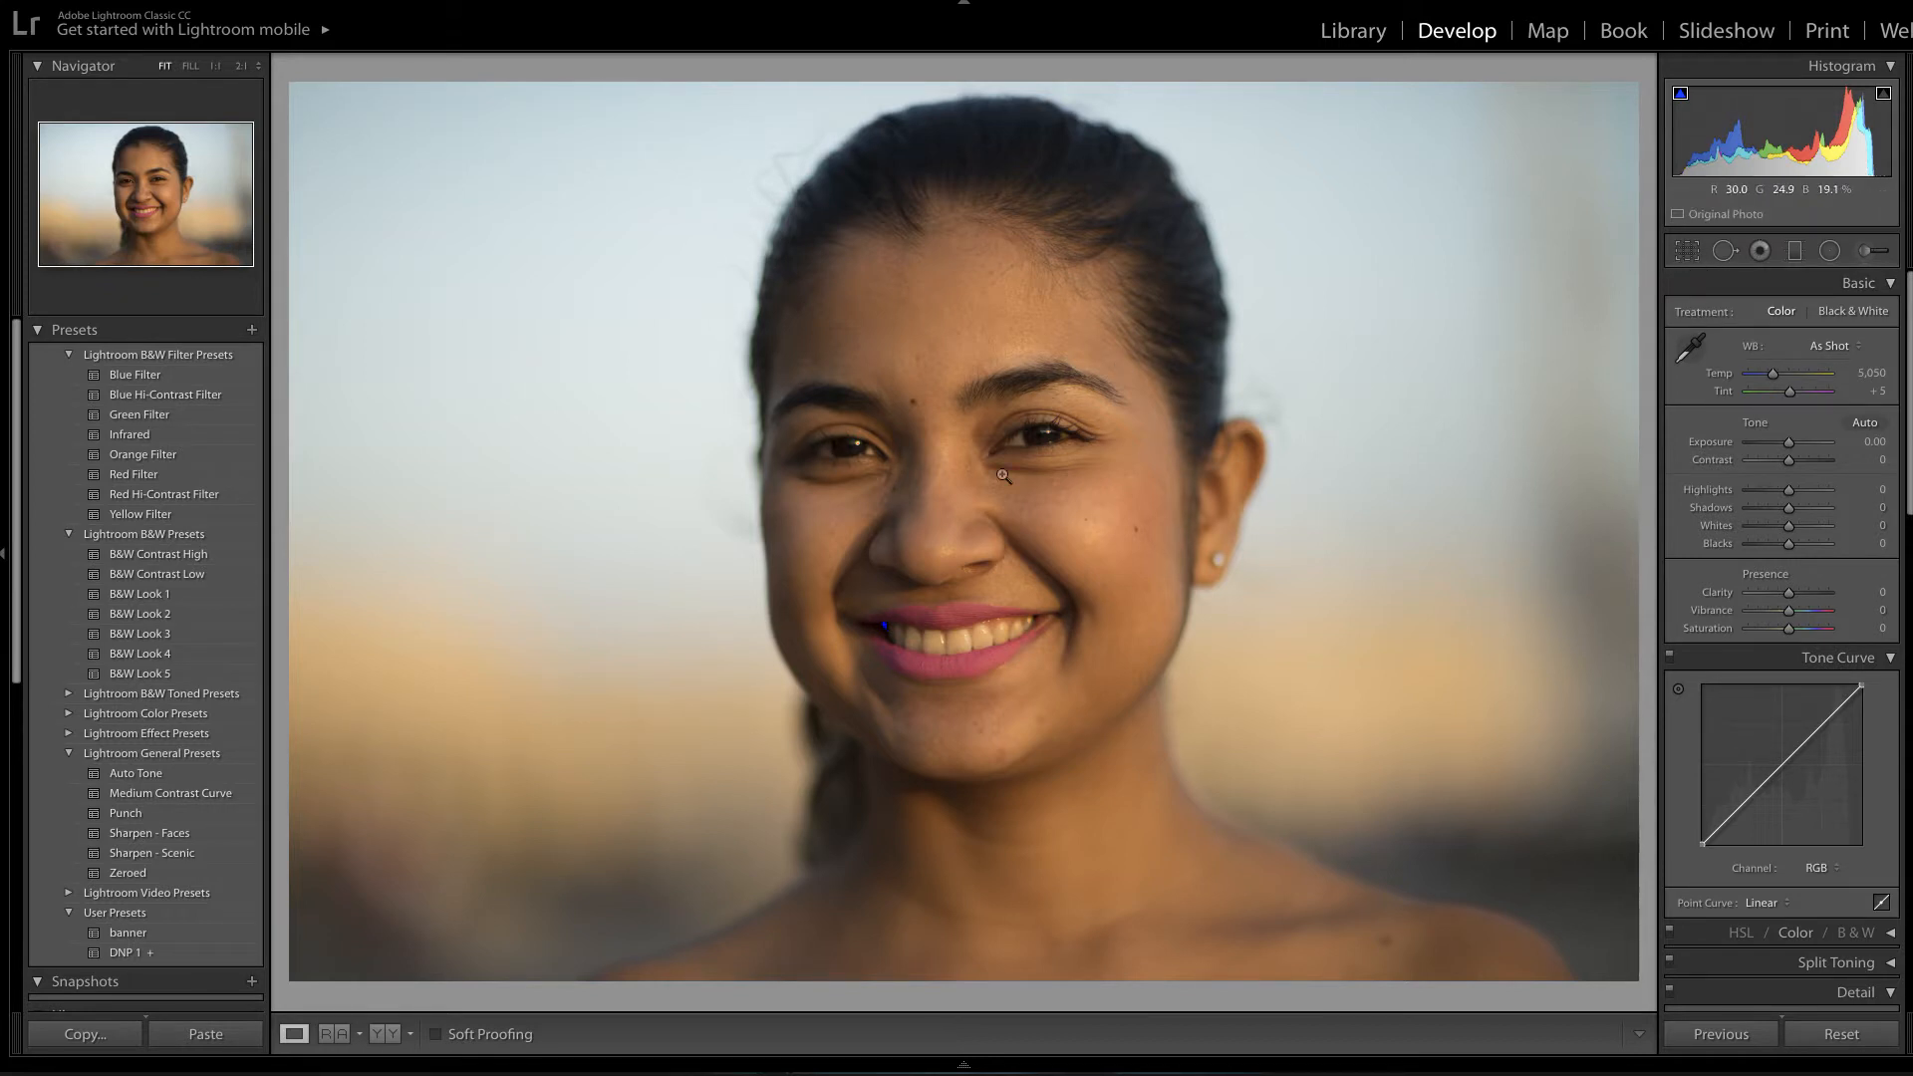
Lock the aspect ratio, crop tighter around the face, and apply the crop.
click(1688, 254)
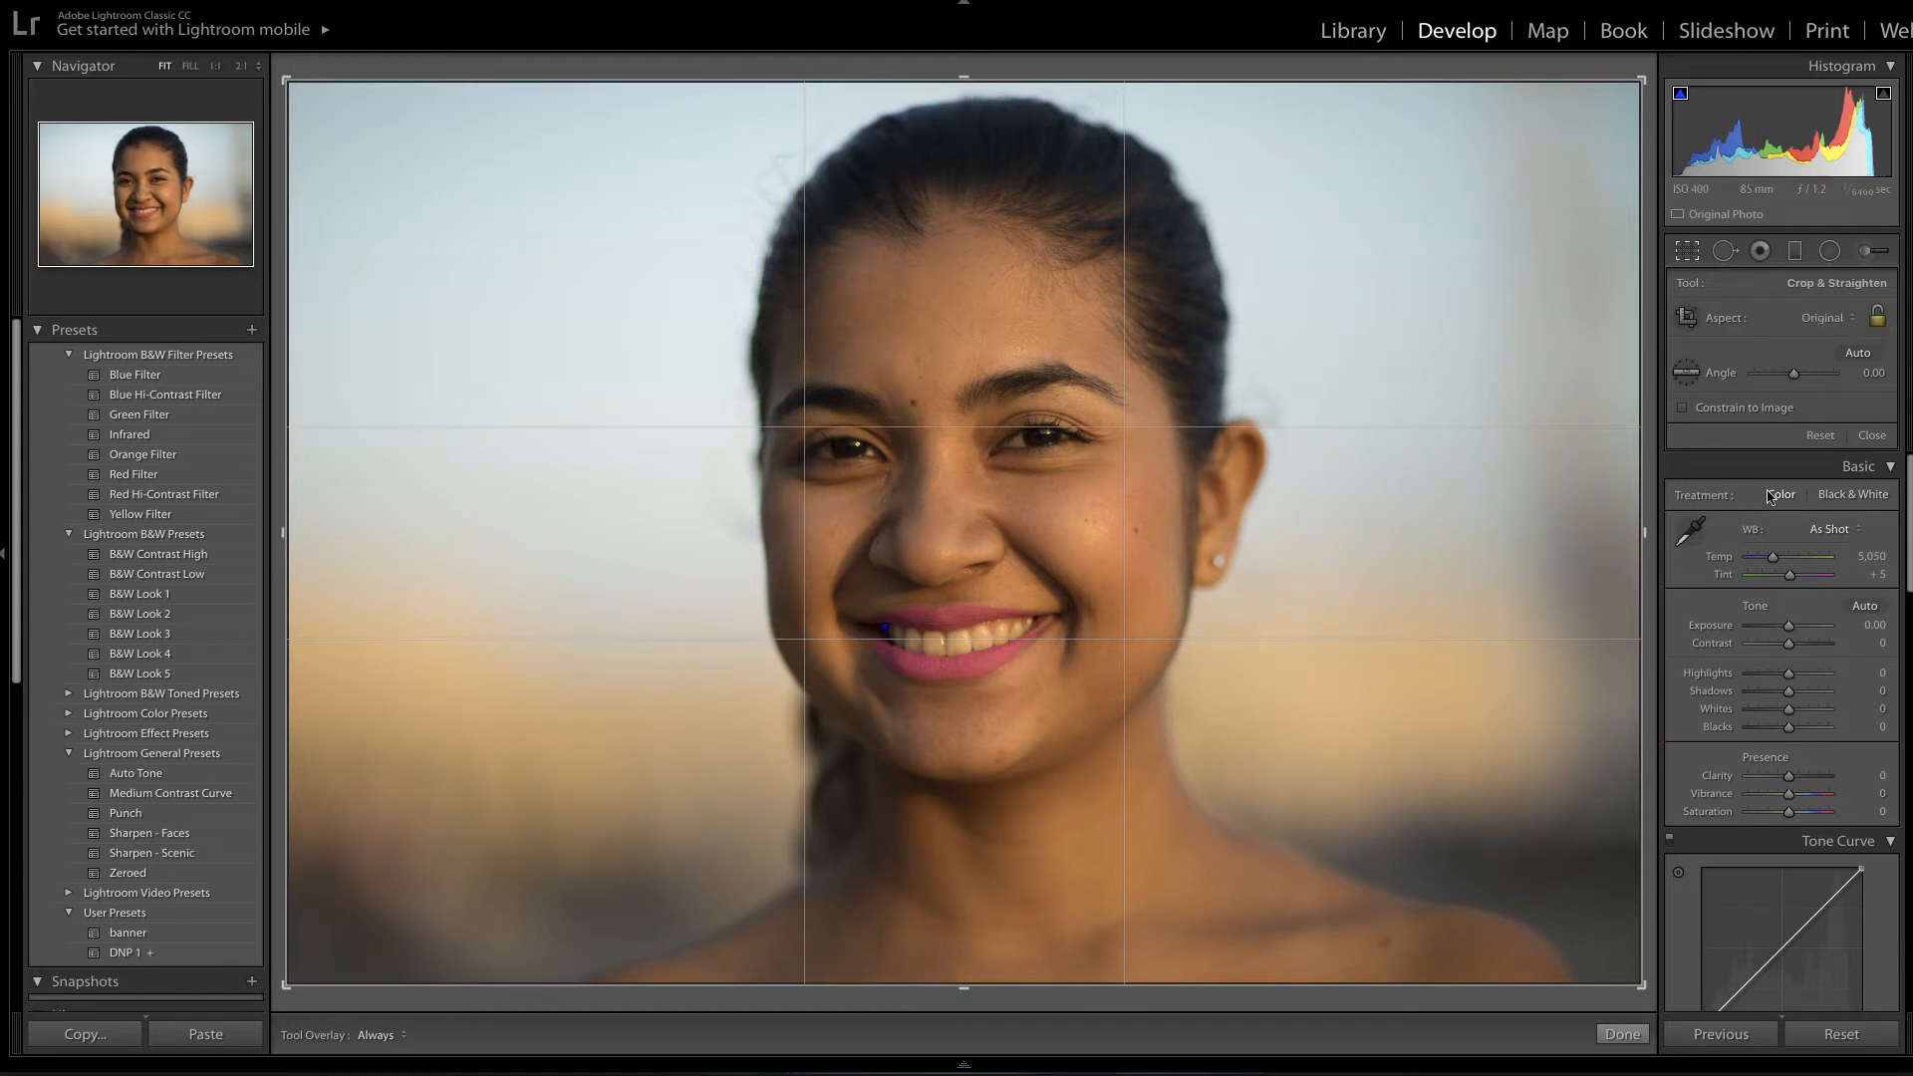
click(1877, 319)
click(1877, 319)
drag(1646, 973, 1610, 975)
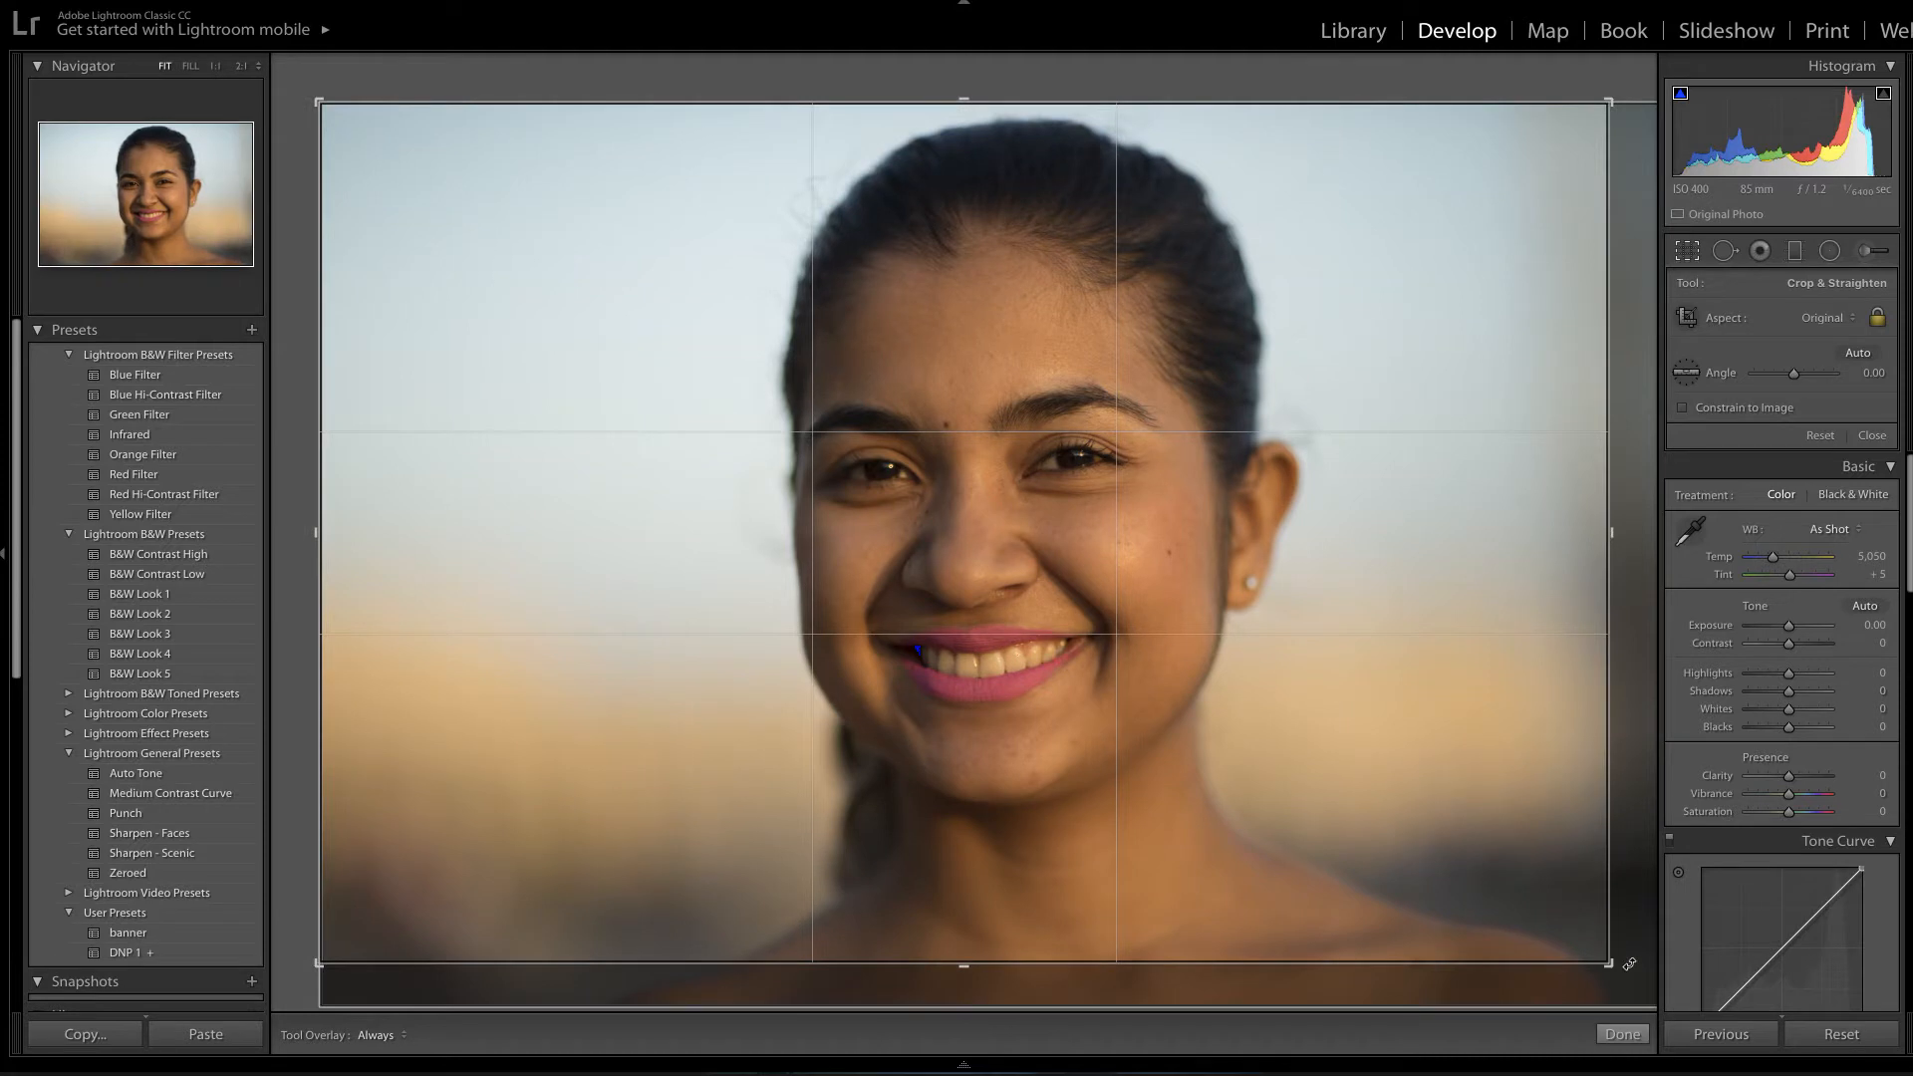
click(1621, 1037)
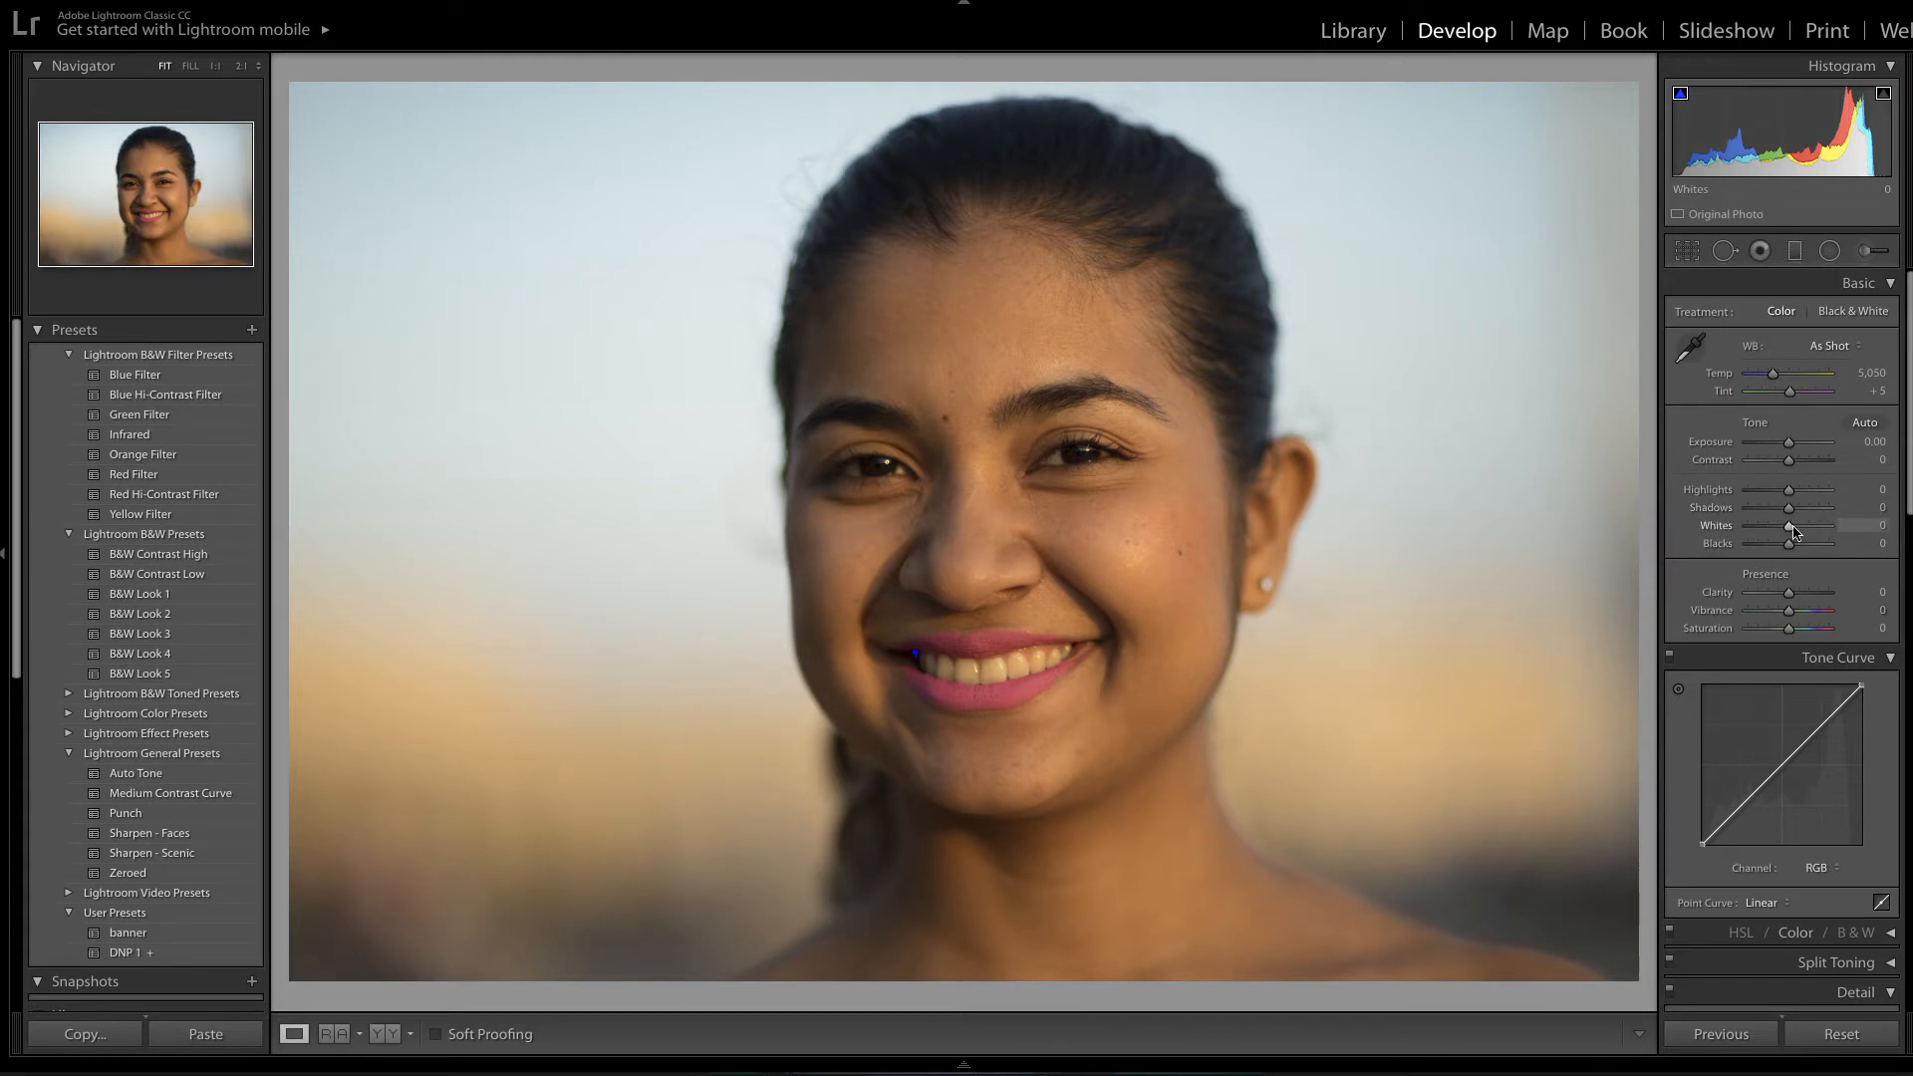
Raise Whites to +39 with the Alt clipping preview, then check Before/After and return to Loupe.
key(alt)
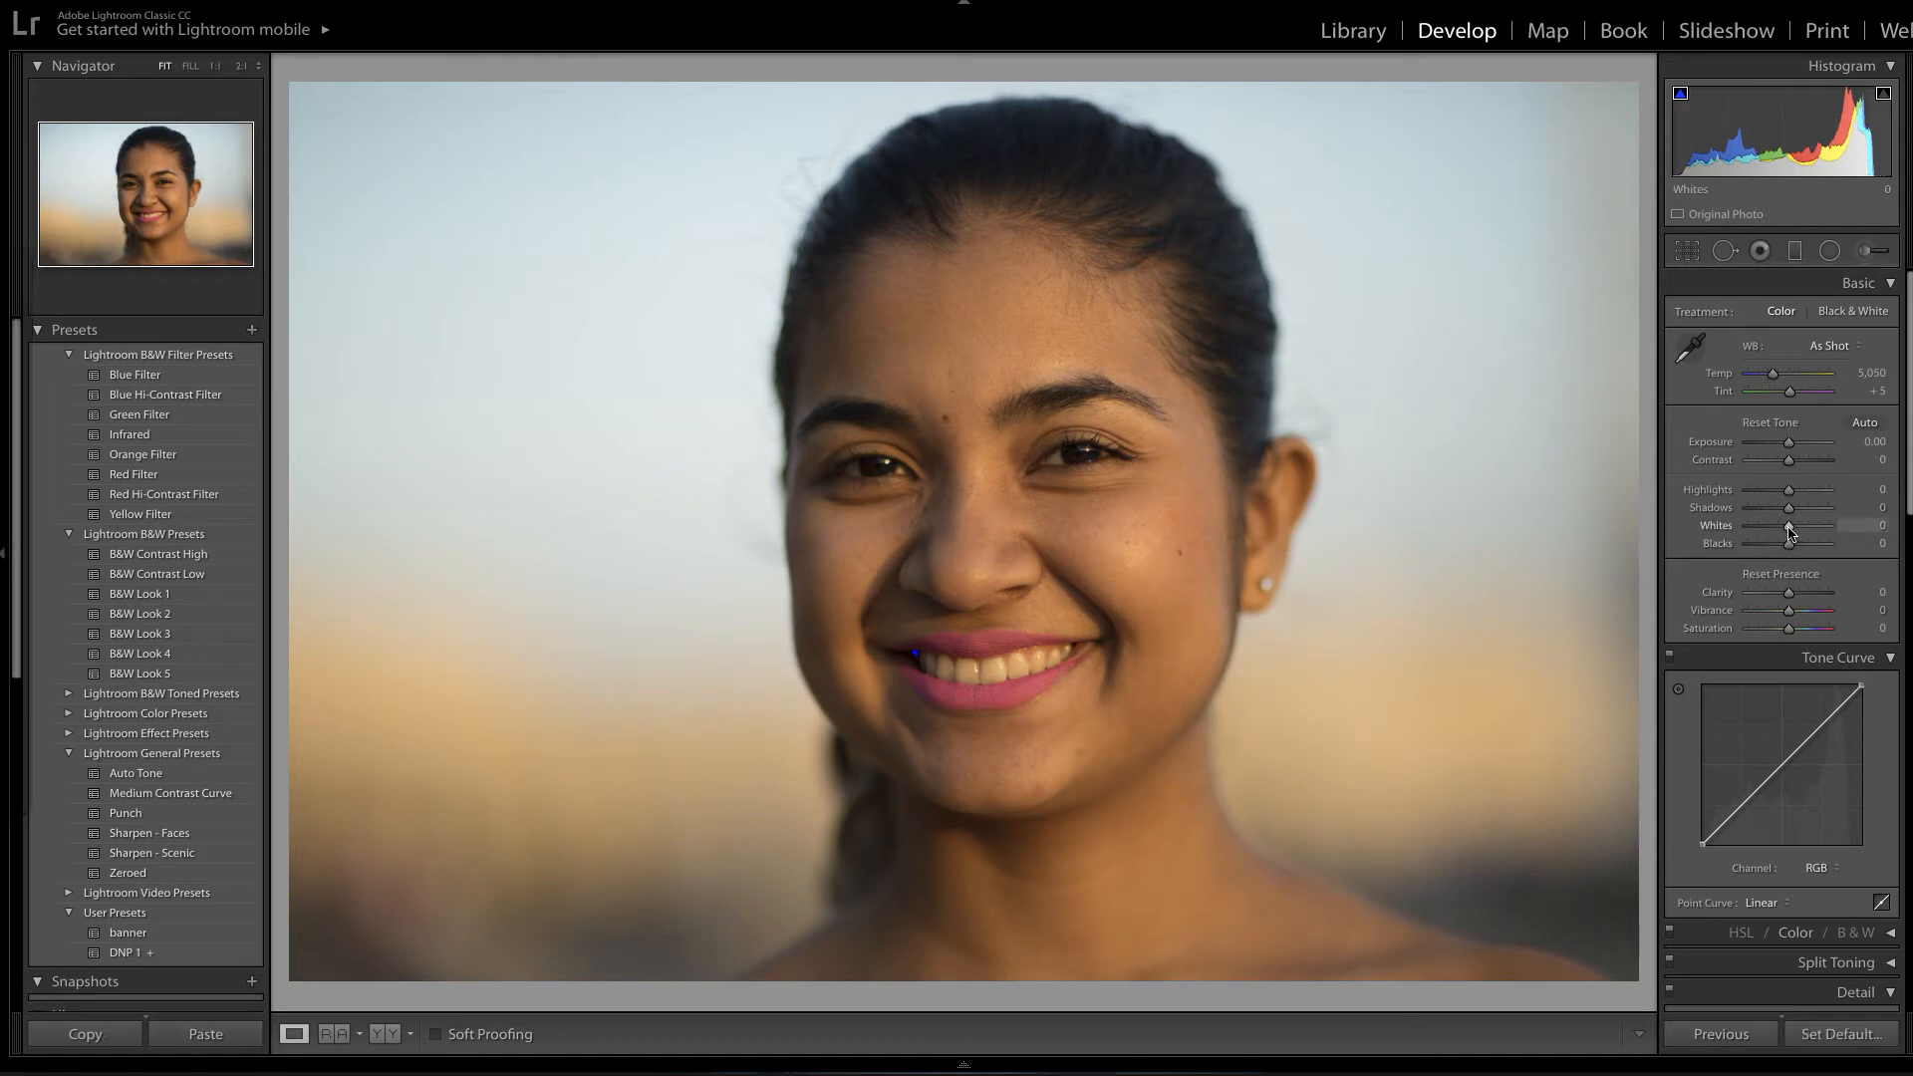
drag(1791, 531, 1804, 531)
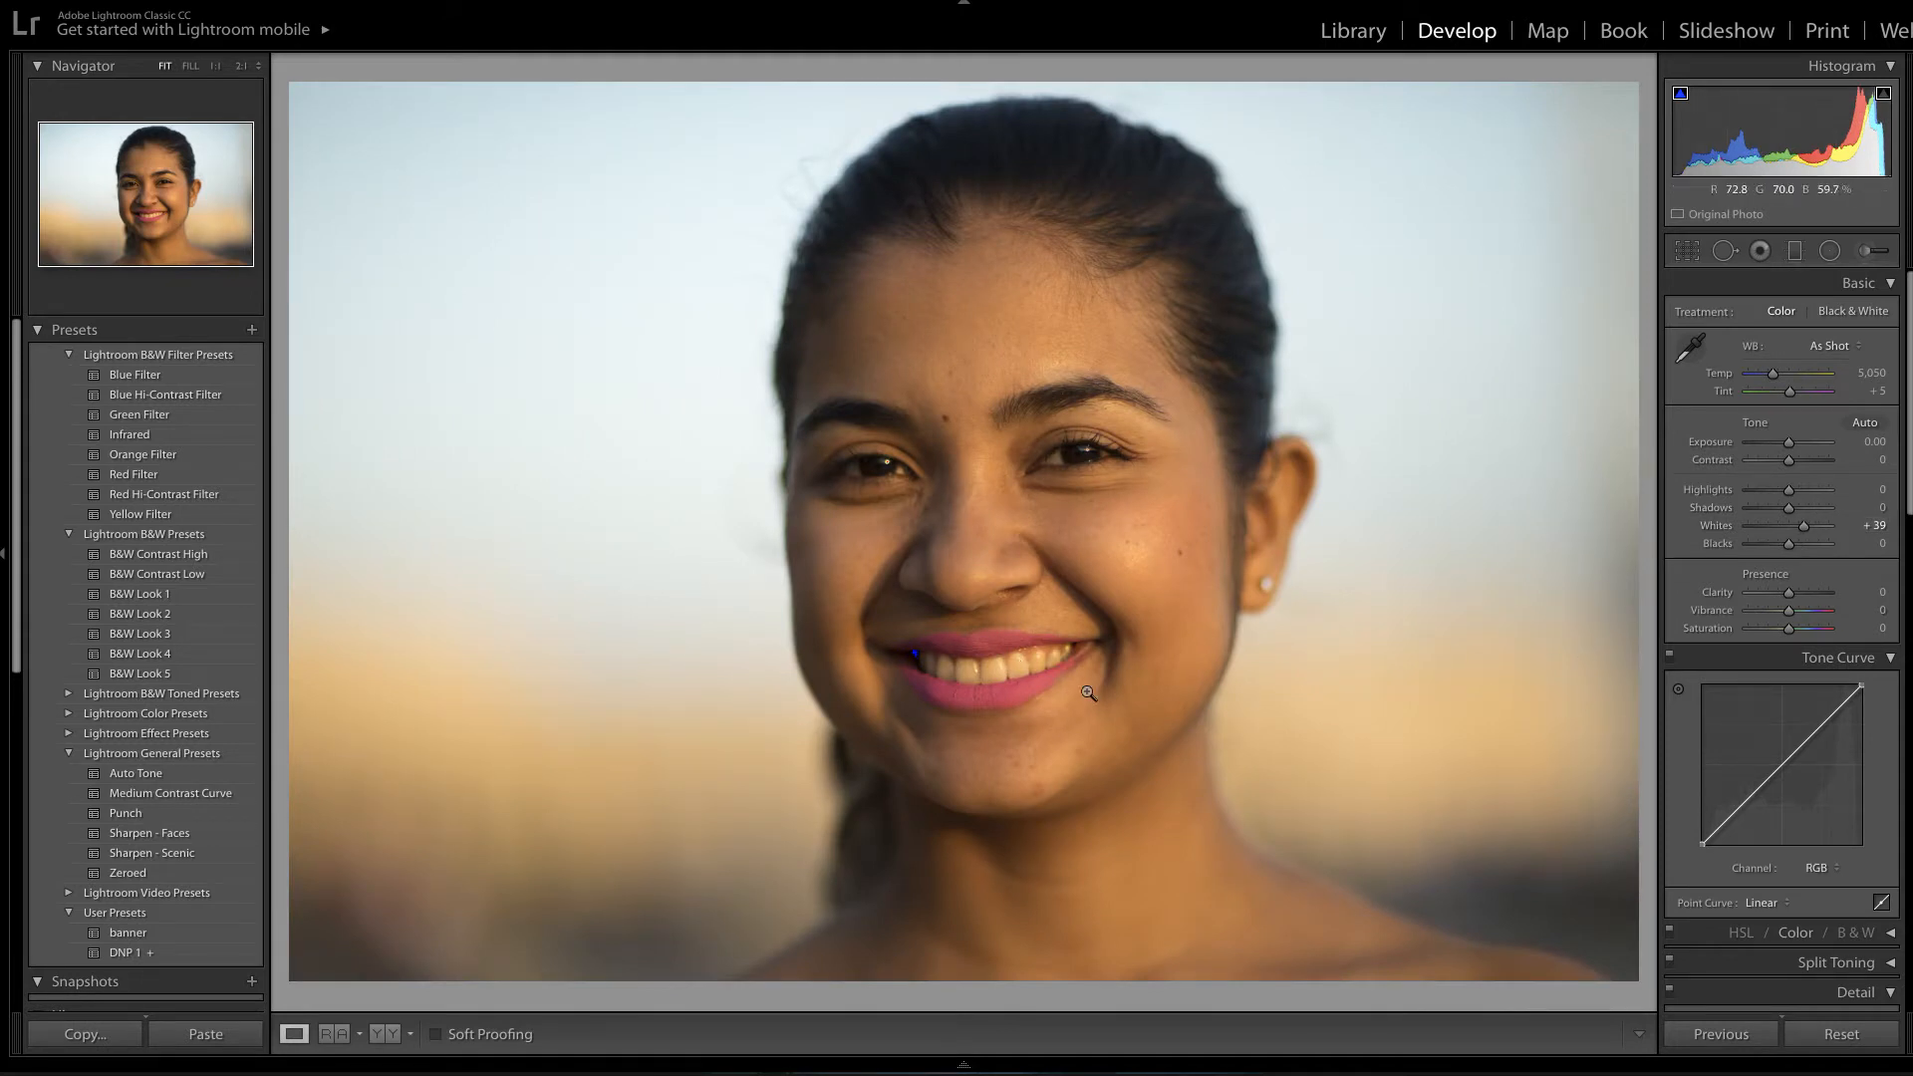
click(392, 1036)
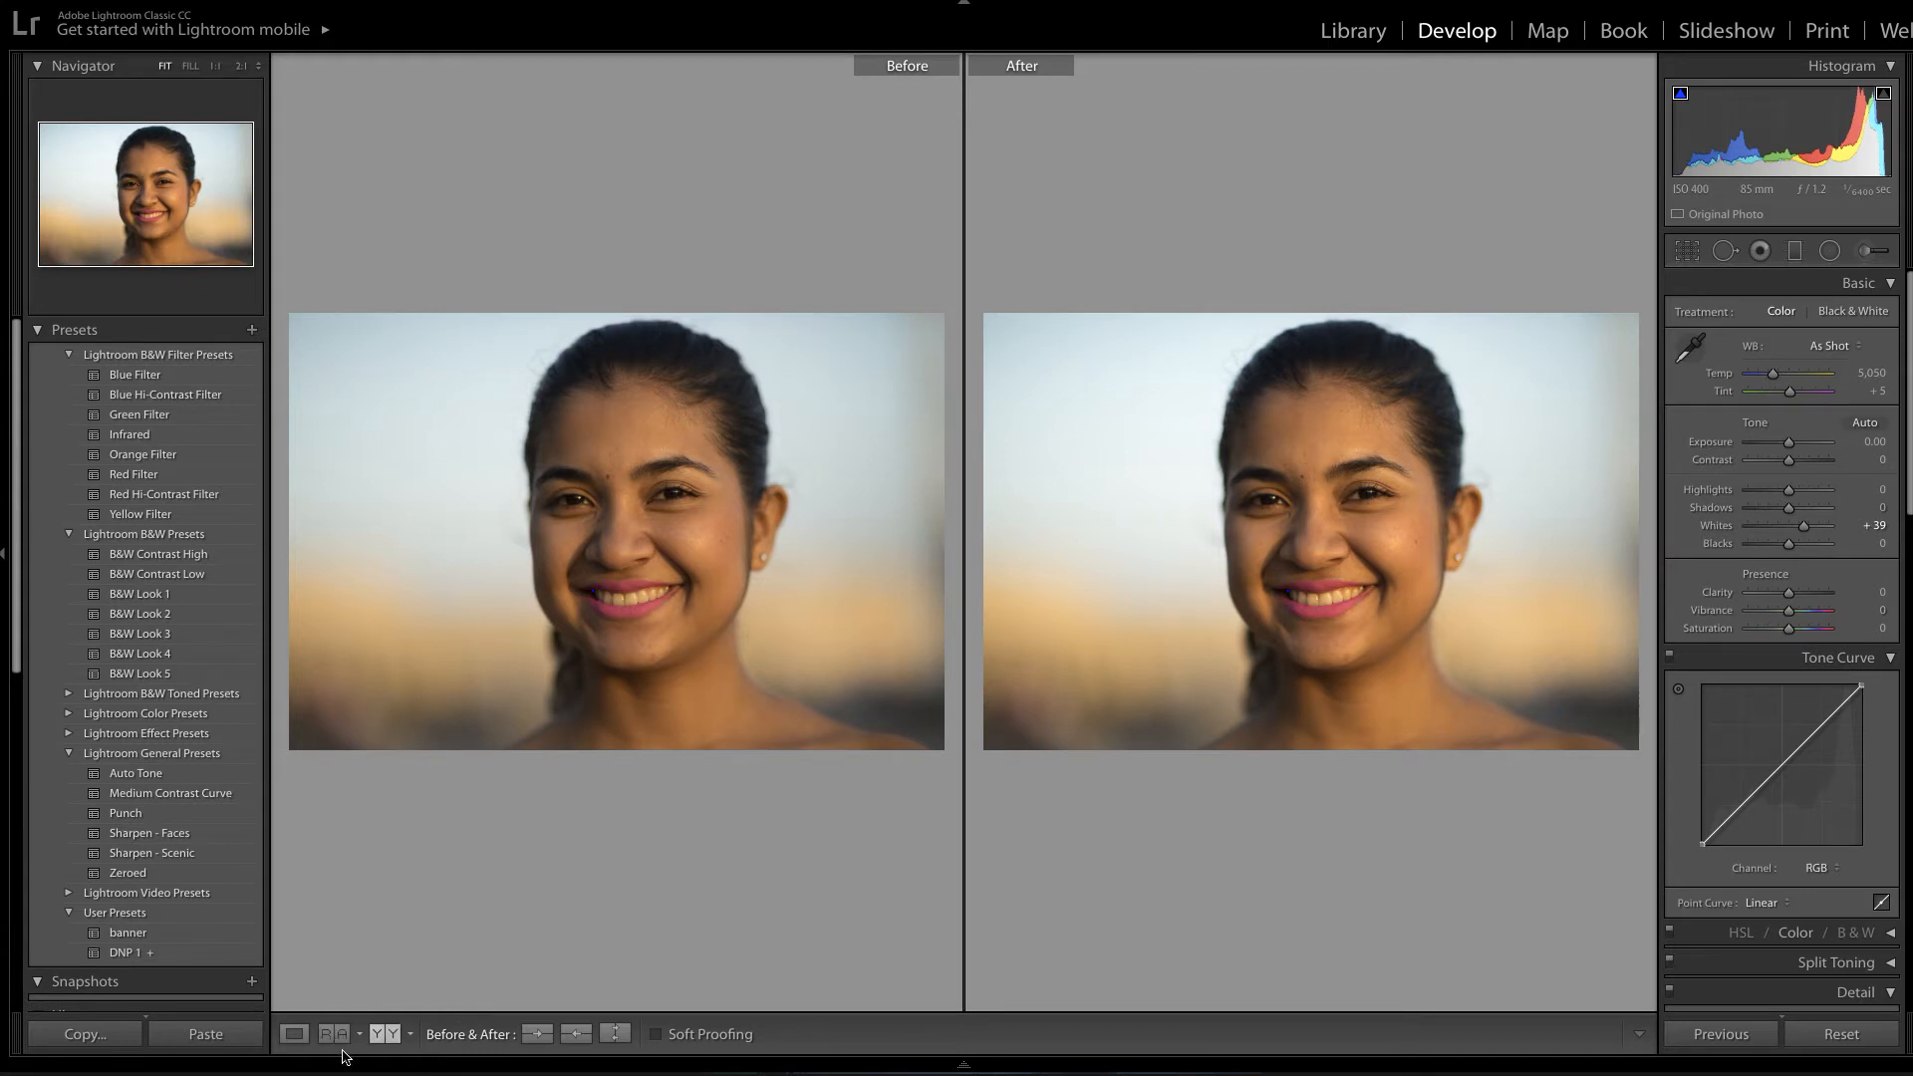
click(294, 1034)
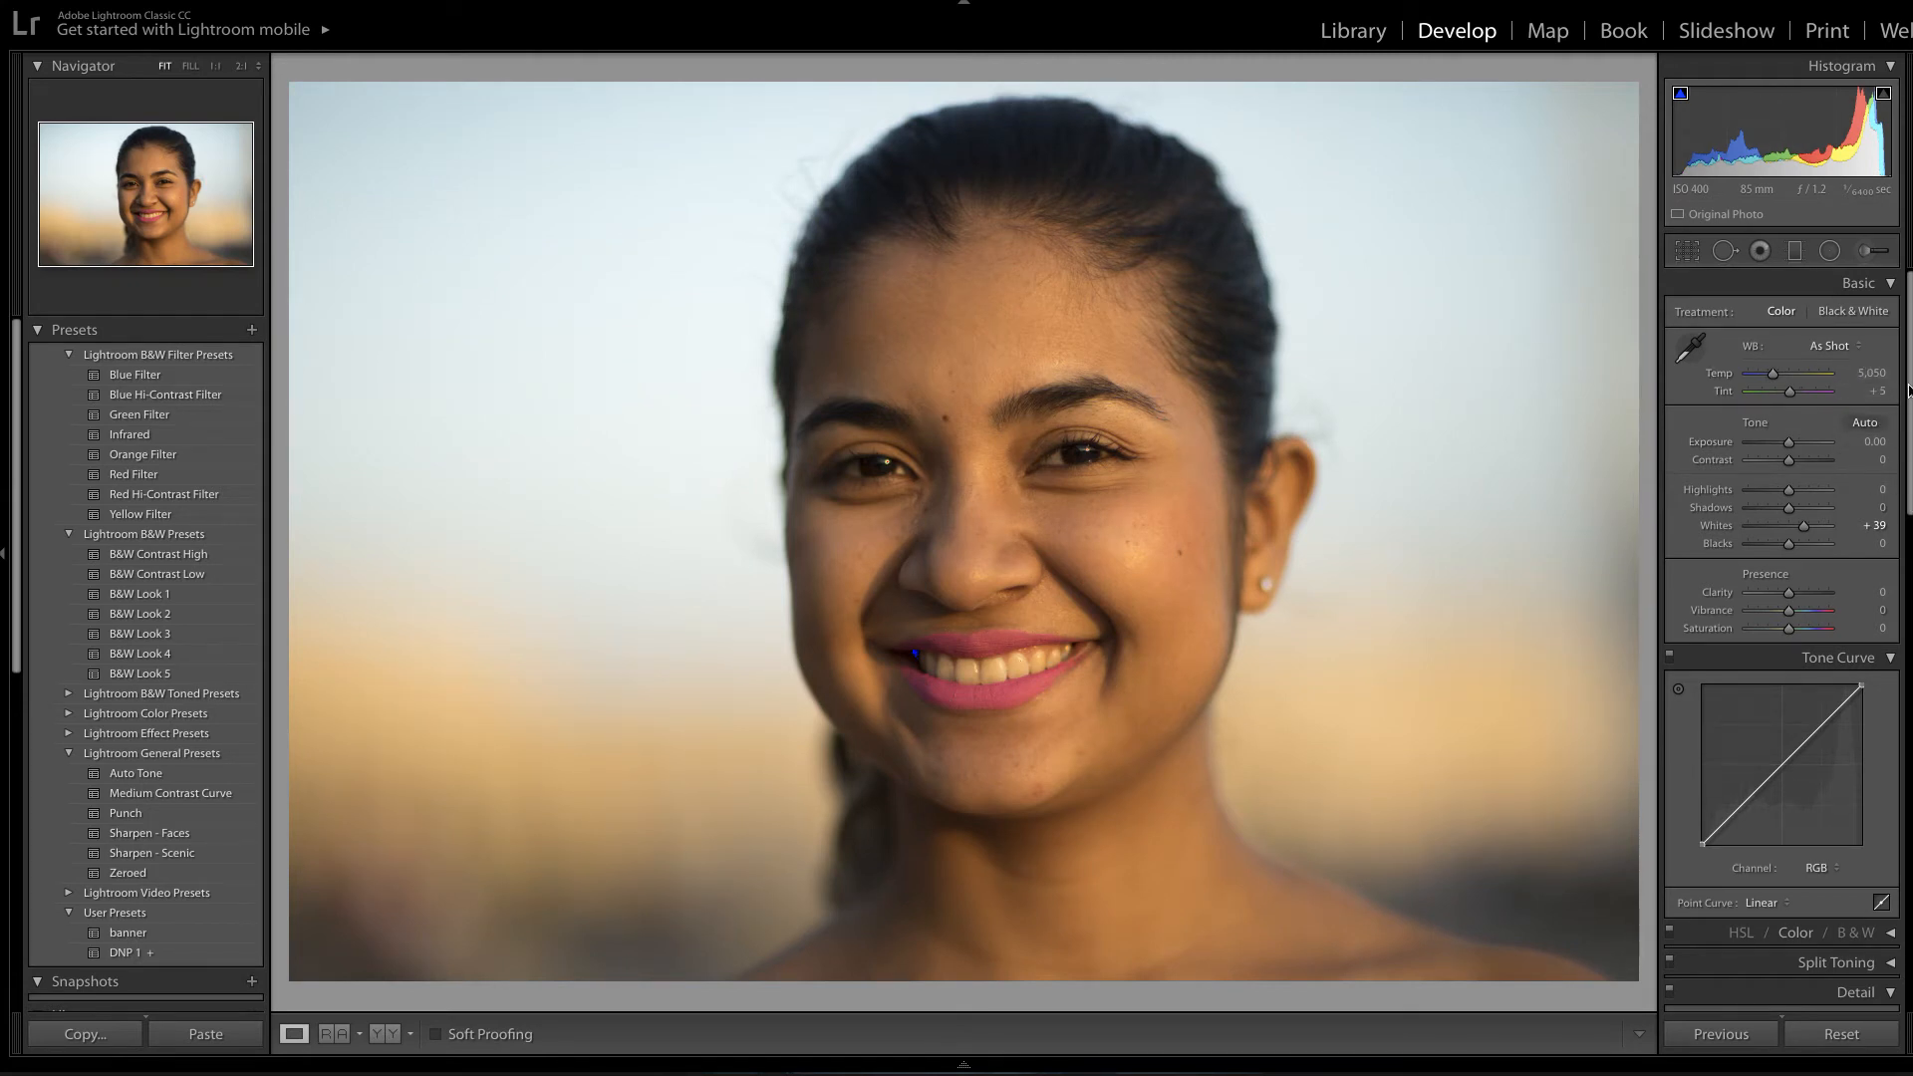
Turn on Remove Chromatic Aberration in the Lens Corrections Profile panel.
scroll(1909, 391, down, 5)
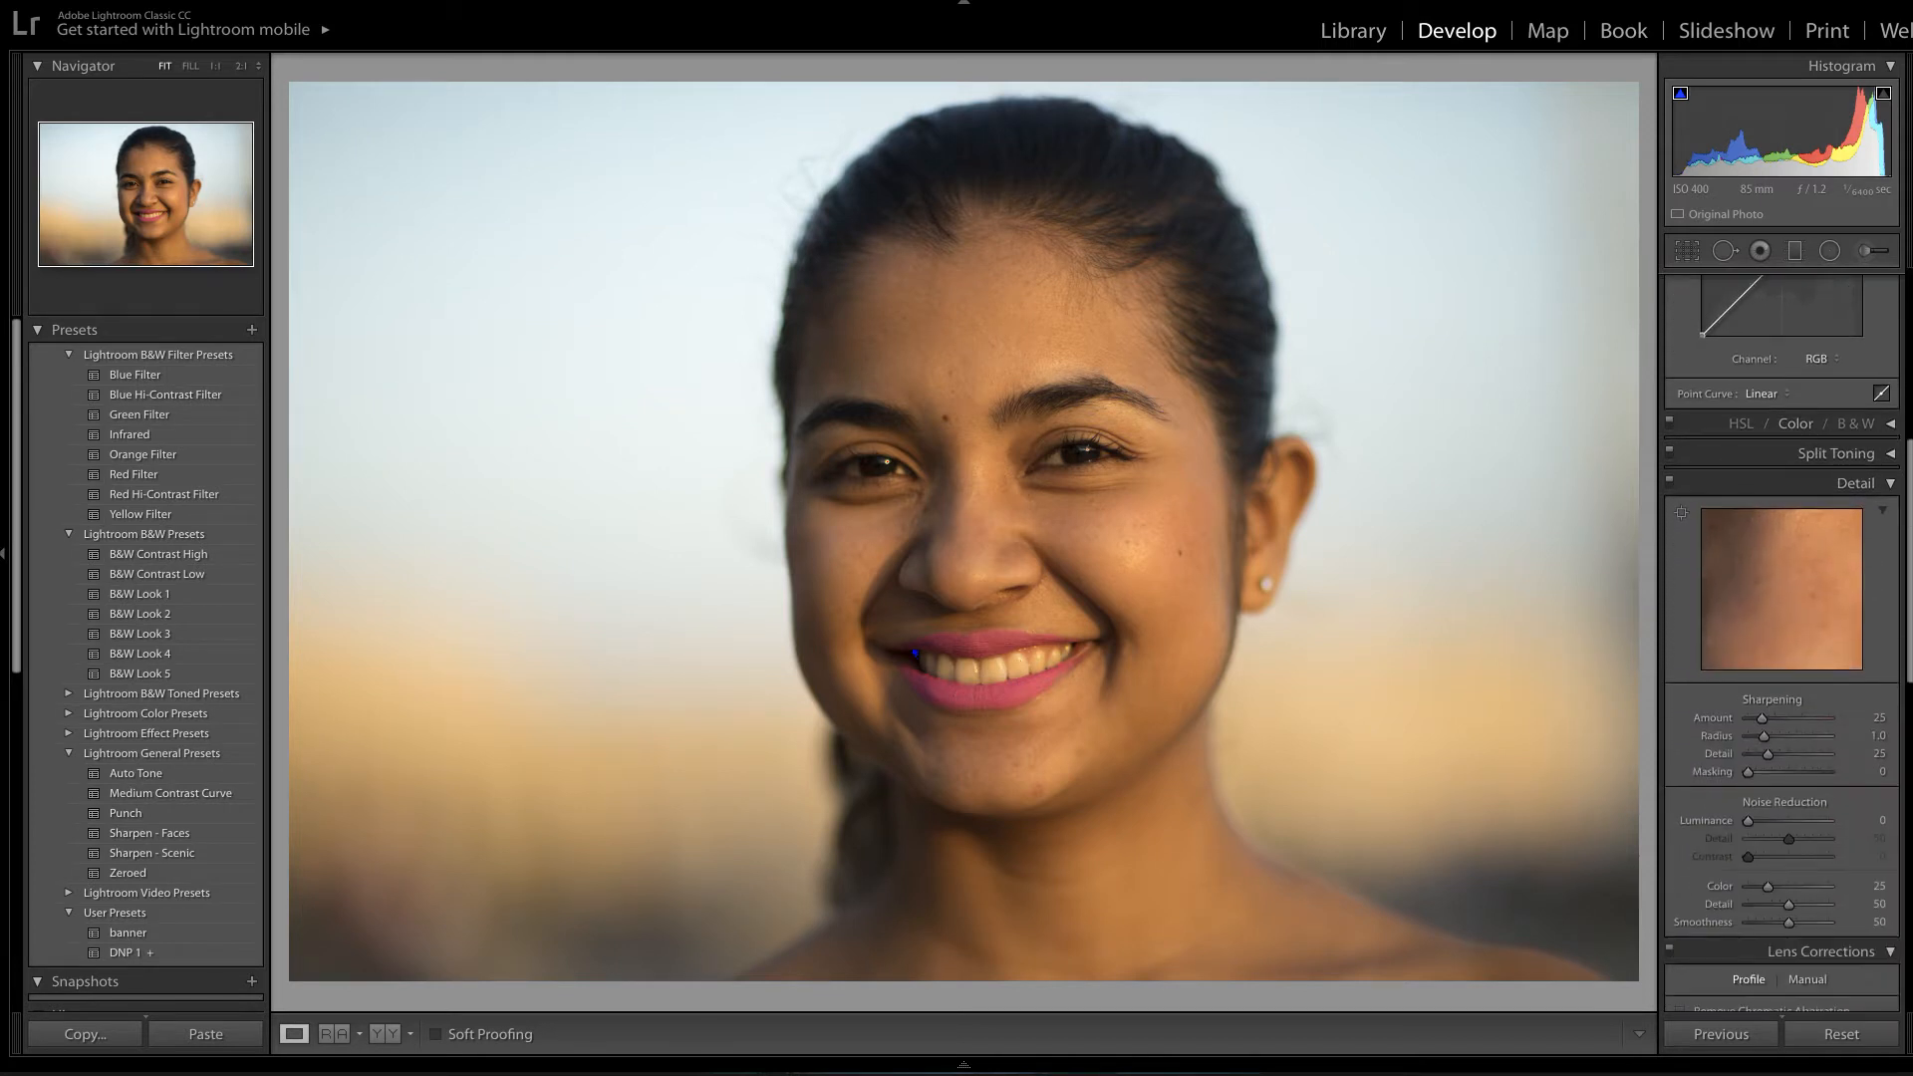
scroll(1782, 648, down, 6)
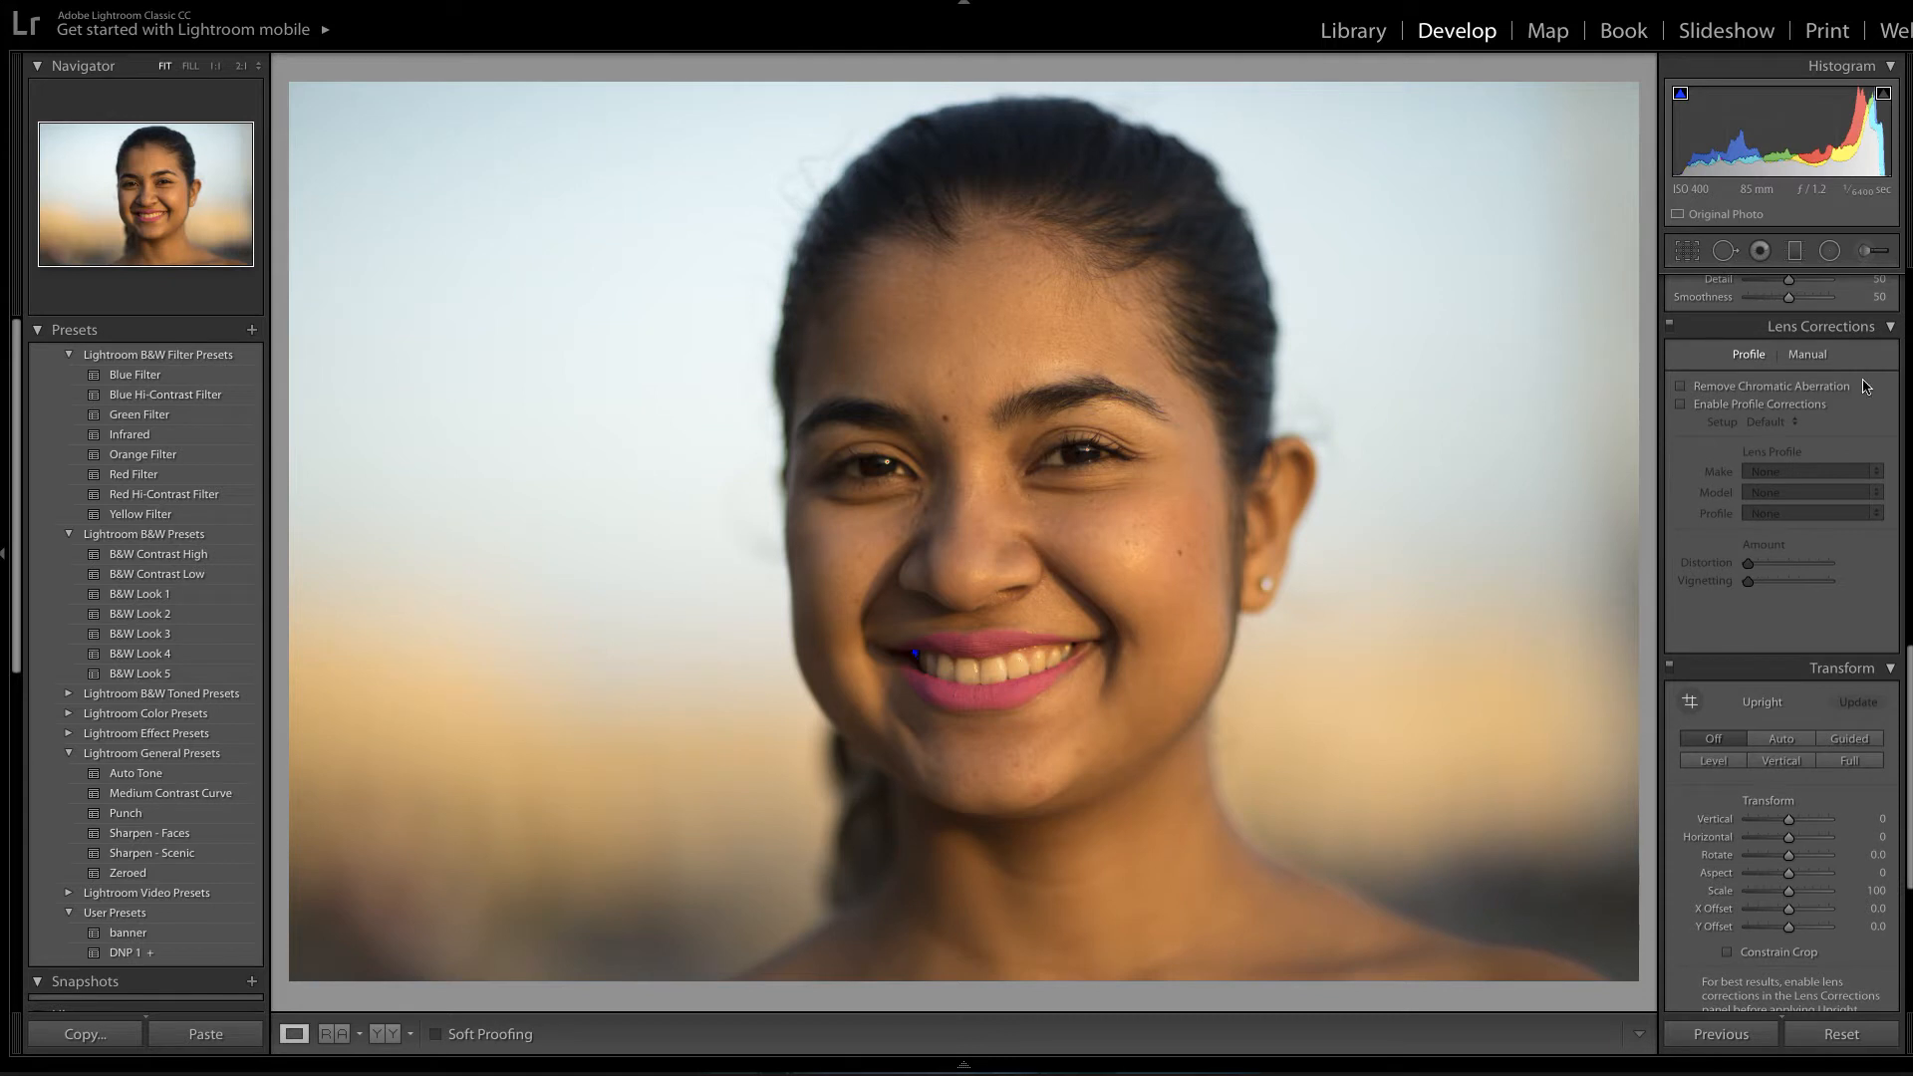
click(1680, 387)
Compare Enable Profile Corrections on and off, leaving it unchecked.
click(1683, 404)
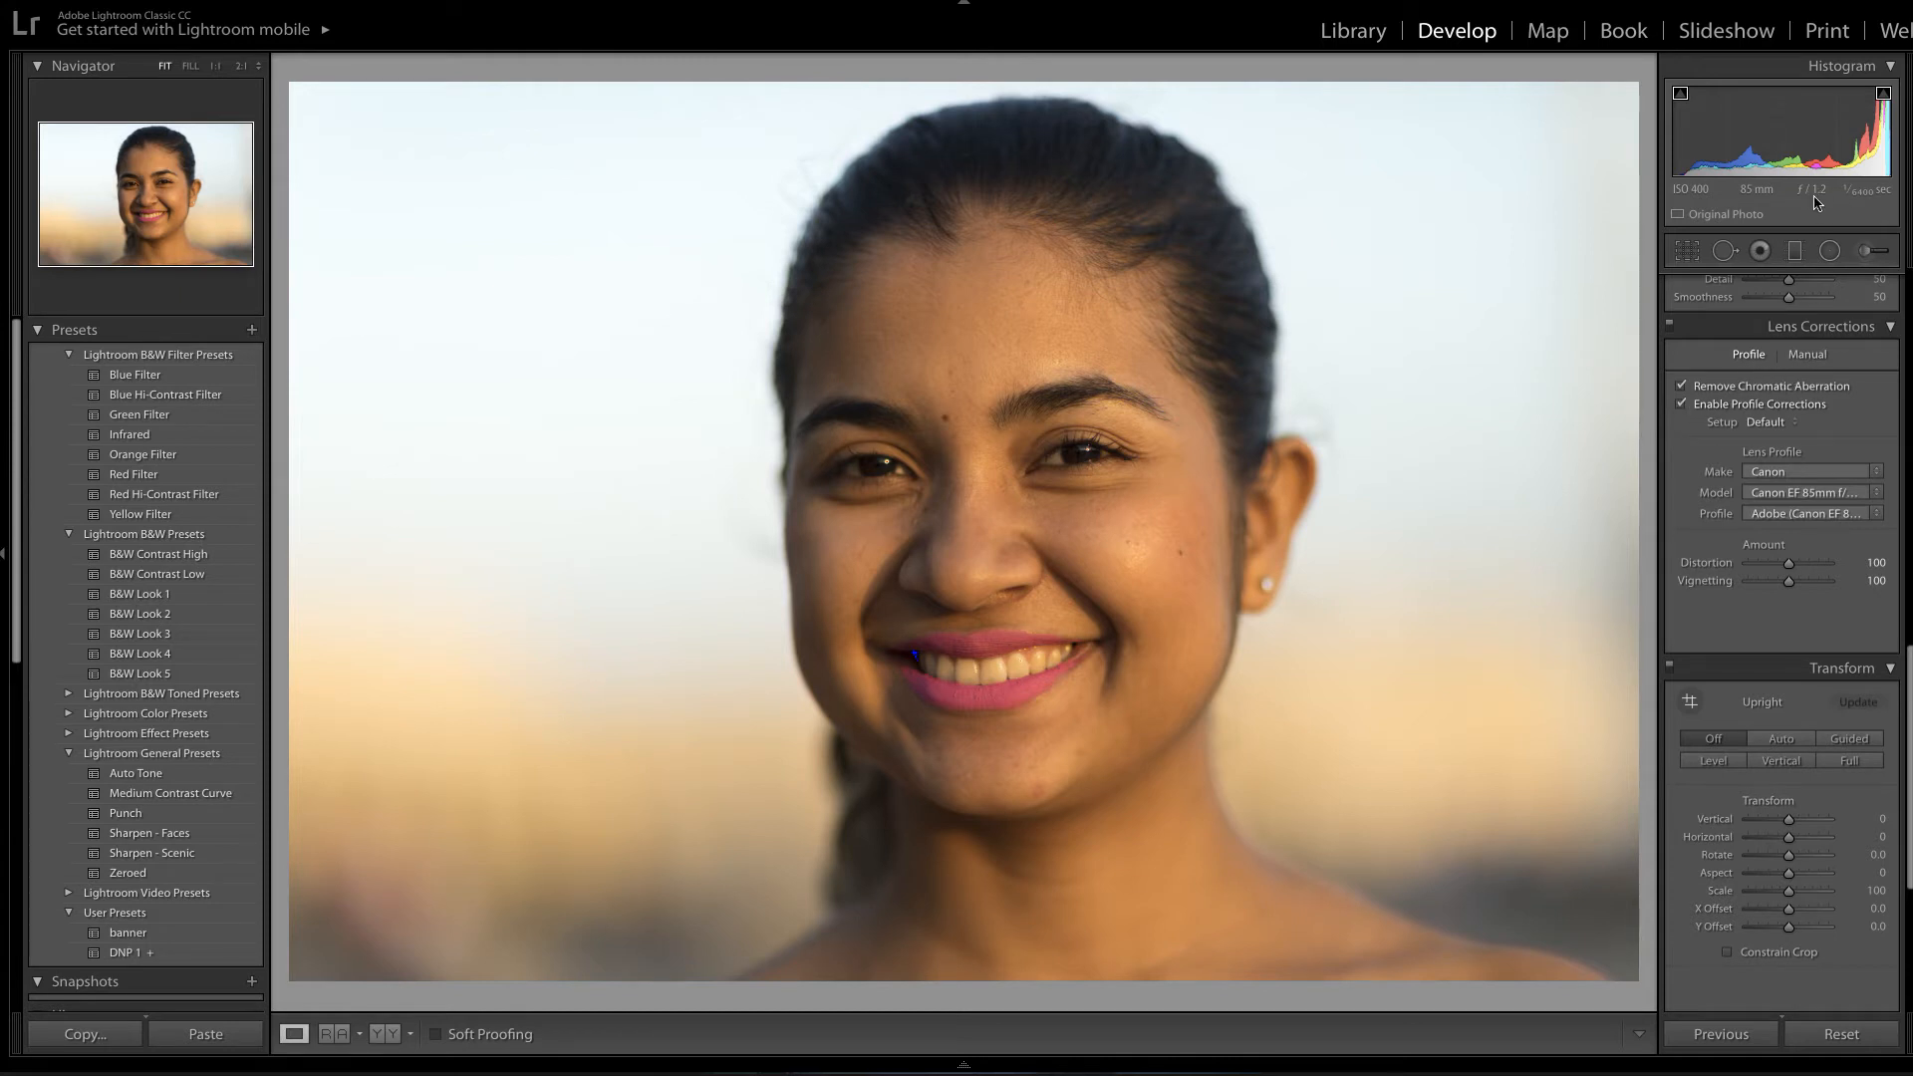
click(1682, 405)
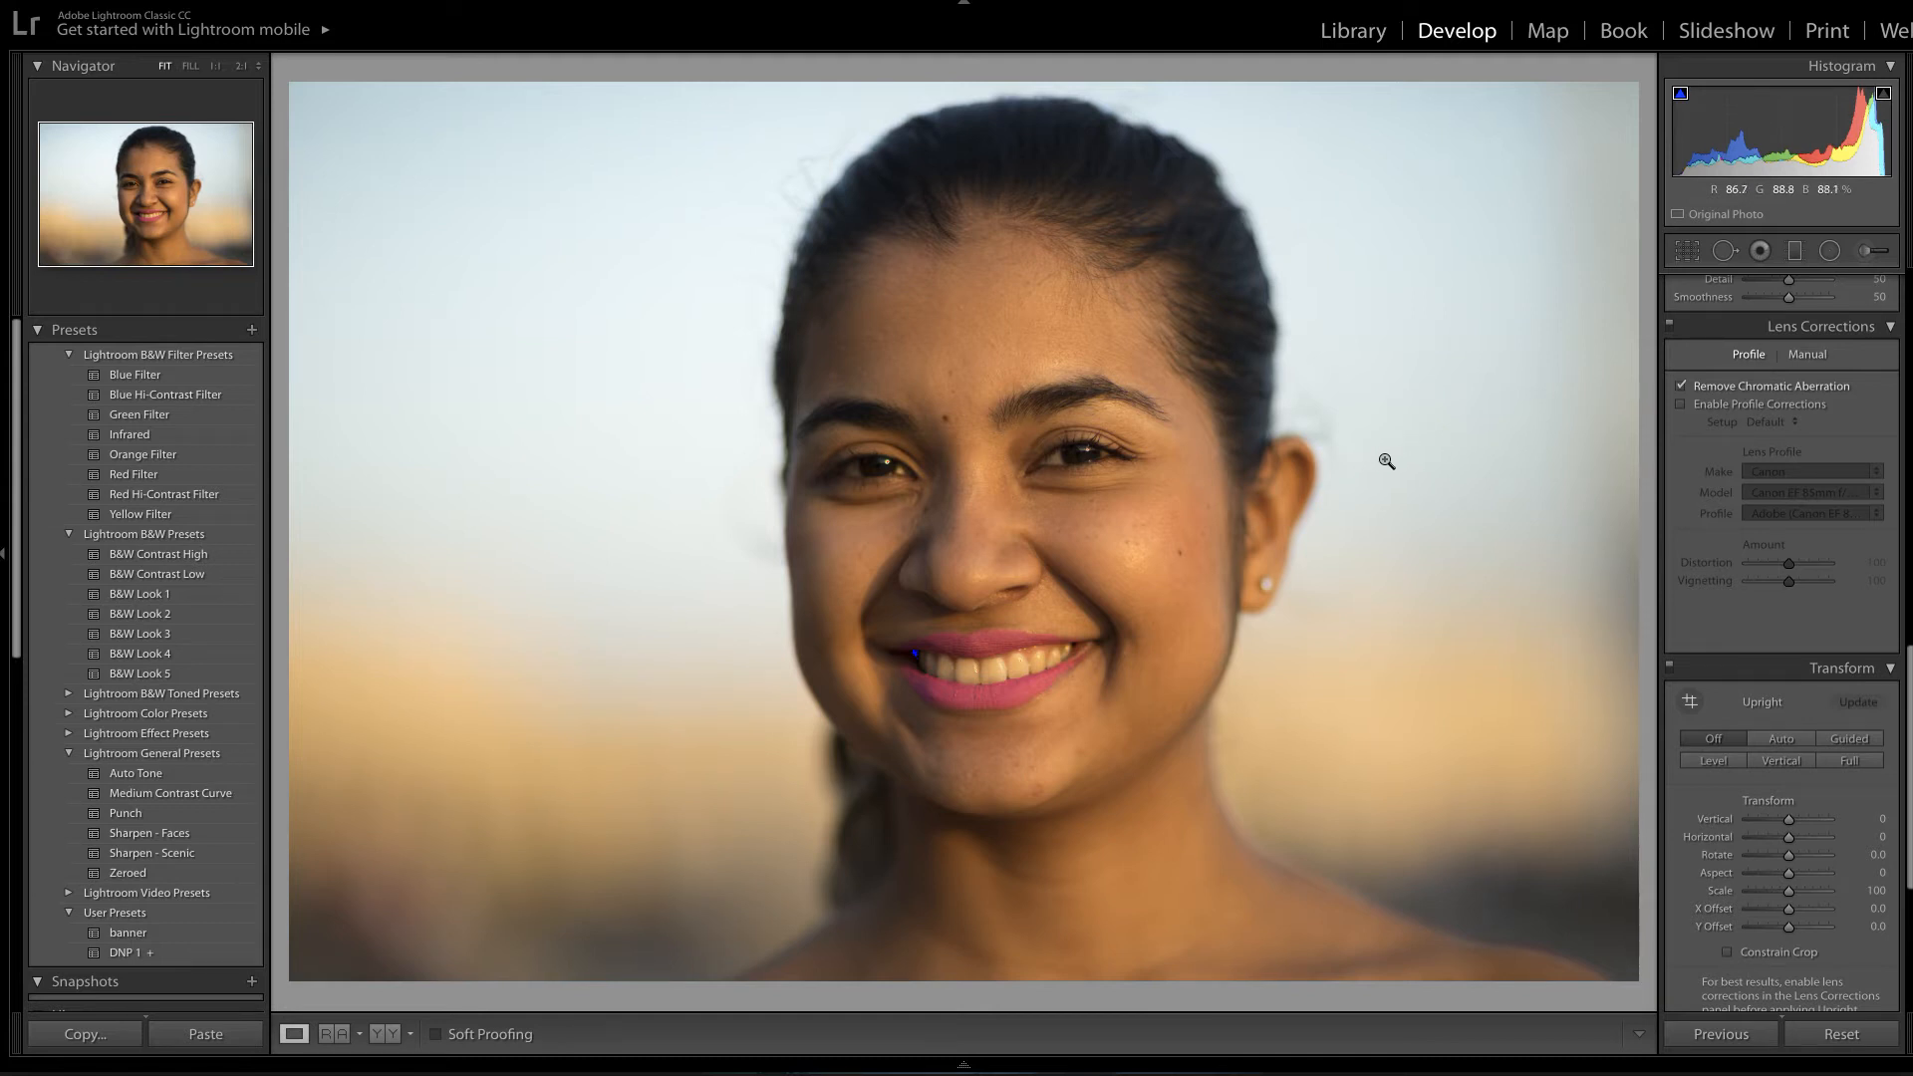
click(1681, 405)
click(1683, 404)
Add a midtone control point to the Tone Curve and nudge it slightly.
drag(1911, 722, 1894, 263)
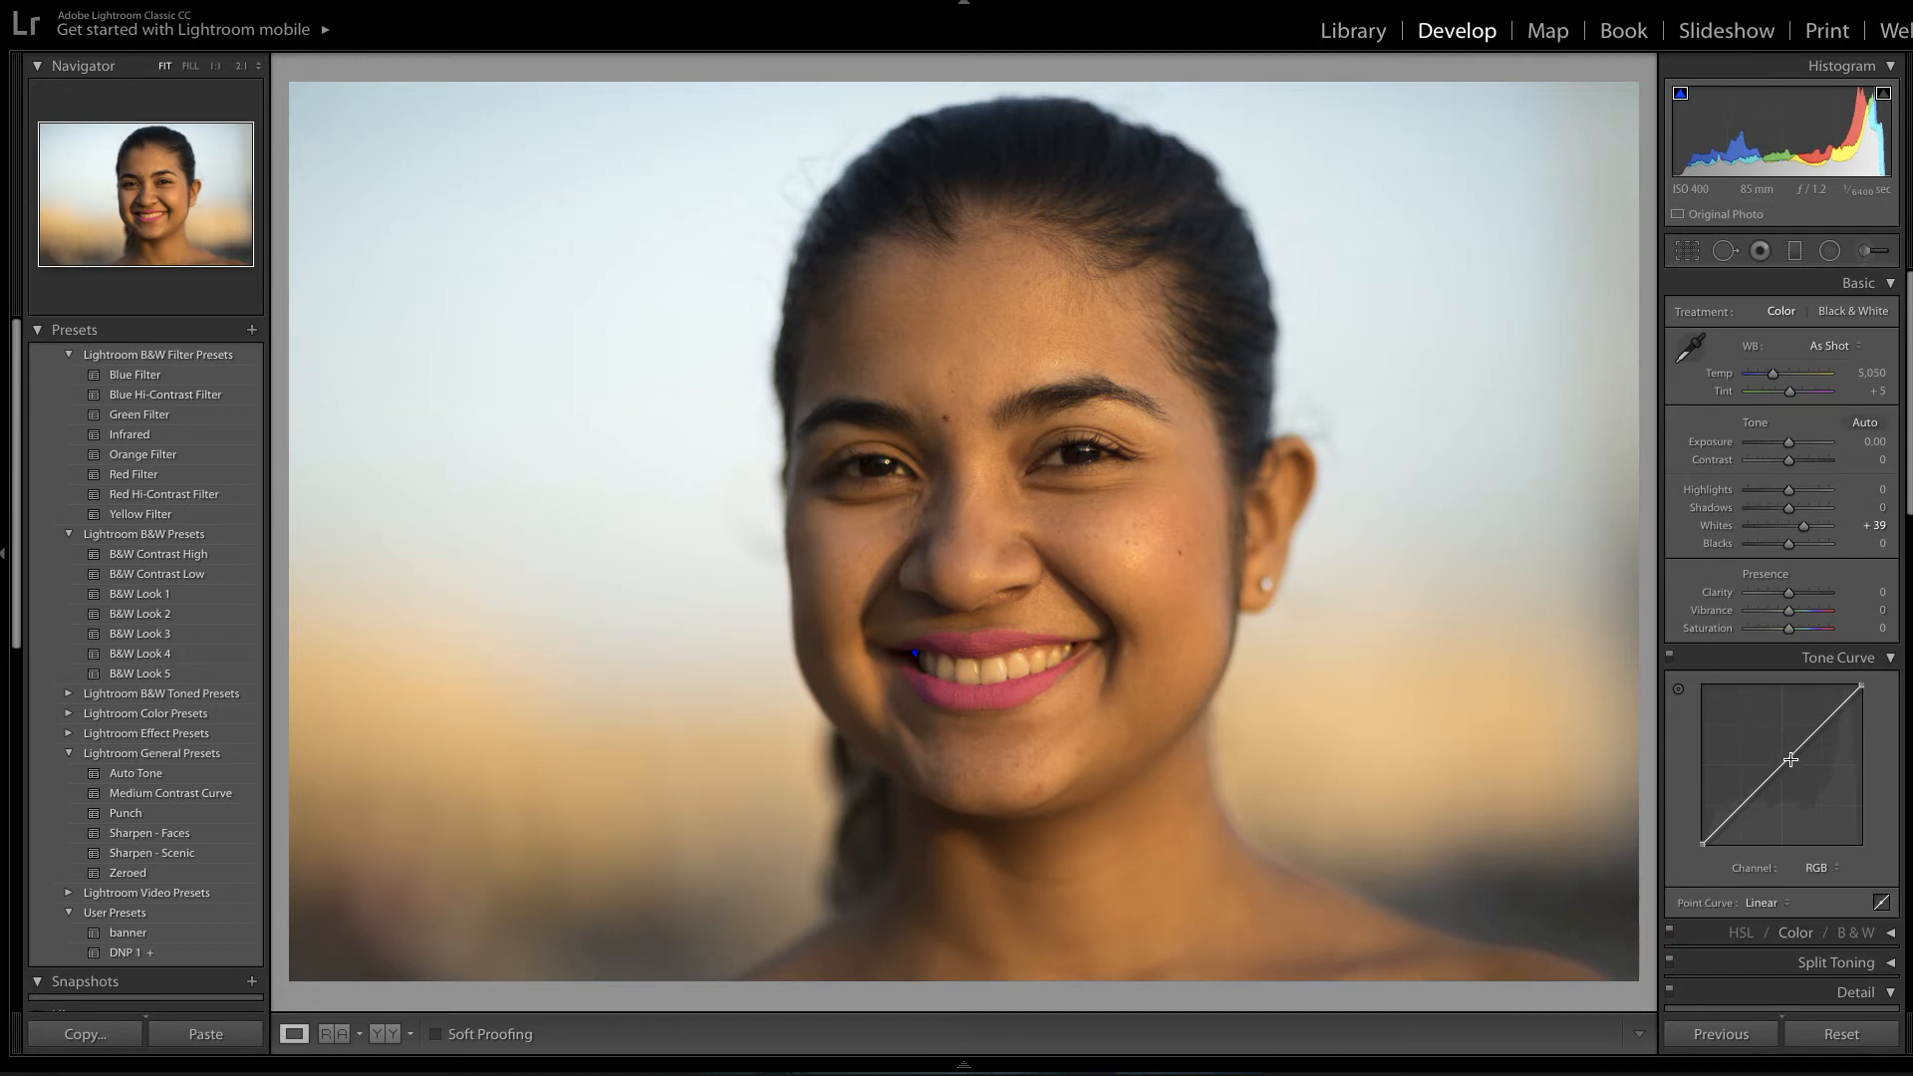
drag(1785, 763, 1779, 767)
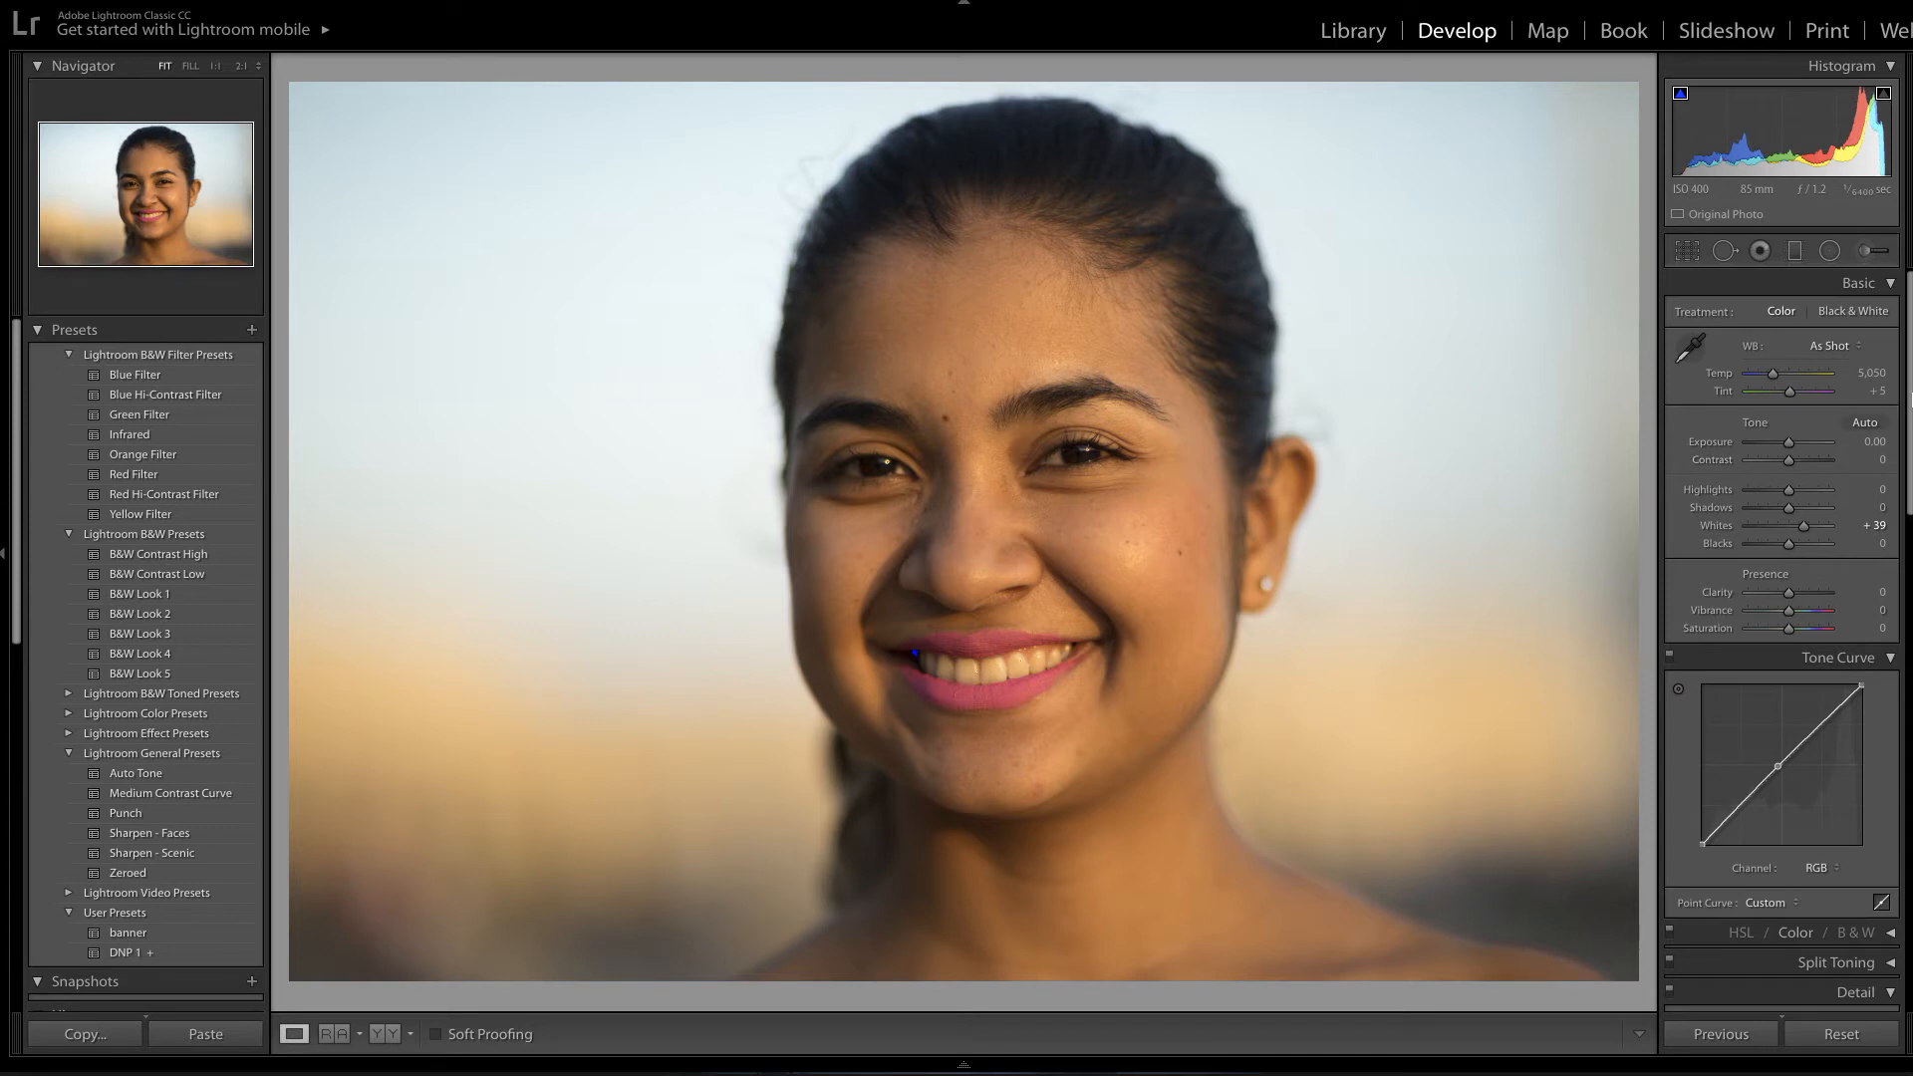
mouse_move(1909, 402)
mouse_down()
mouse_move(1909, 565)
mouse_move(1910, 401)
mouse_up()
Draw a radial ellipse around the face with Feather 100 and Exposure -0.18.
click(1831, 251)
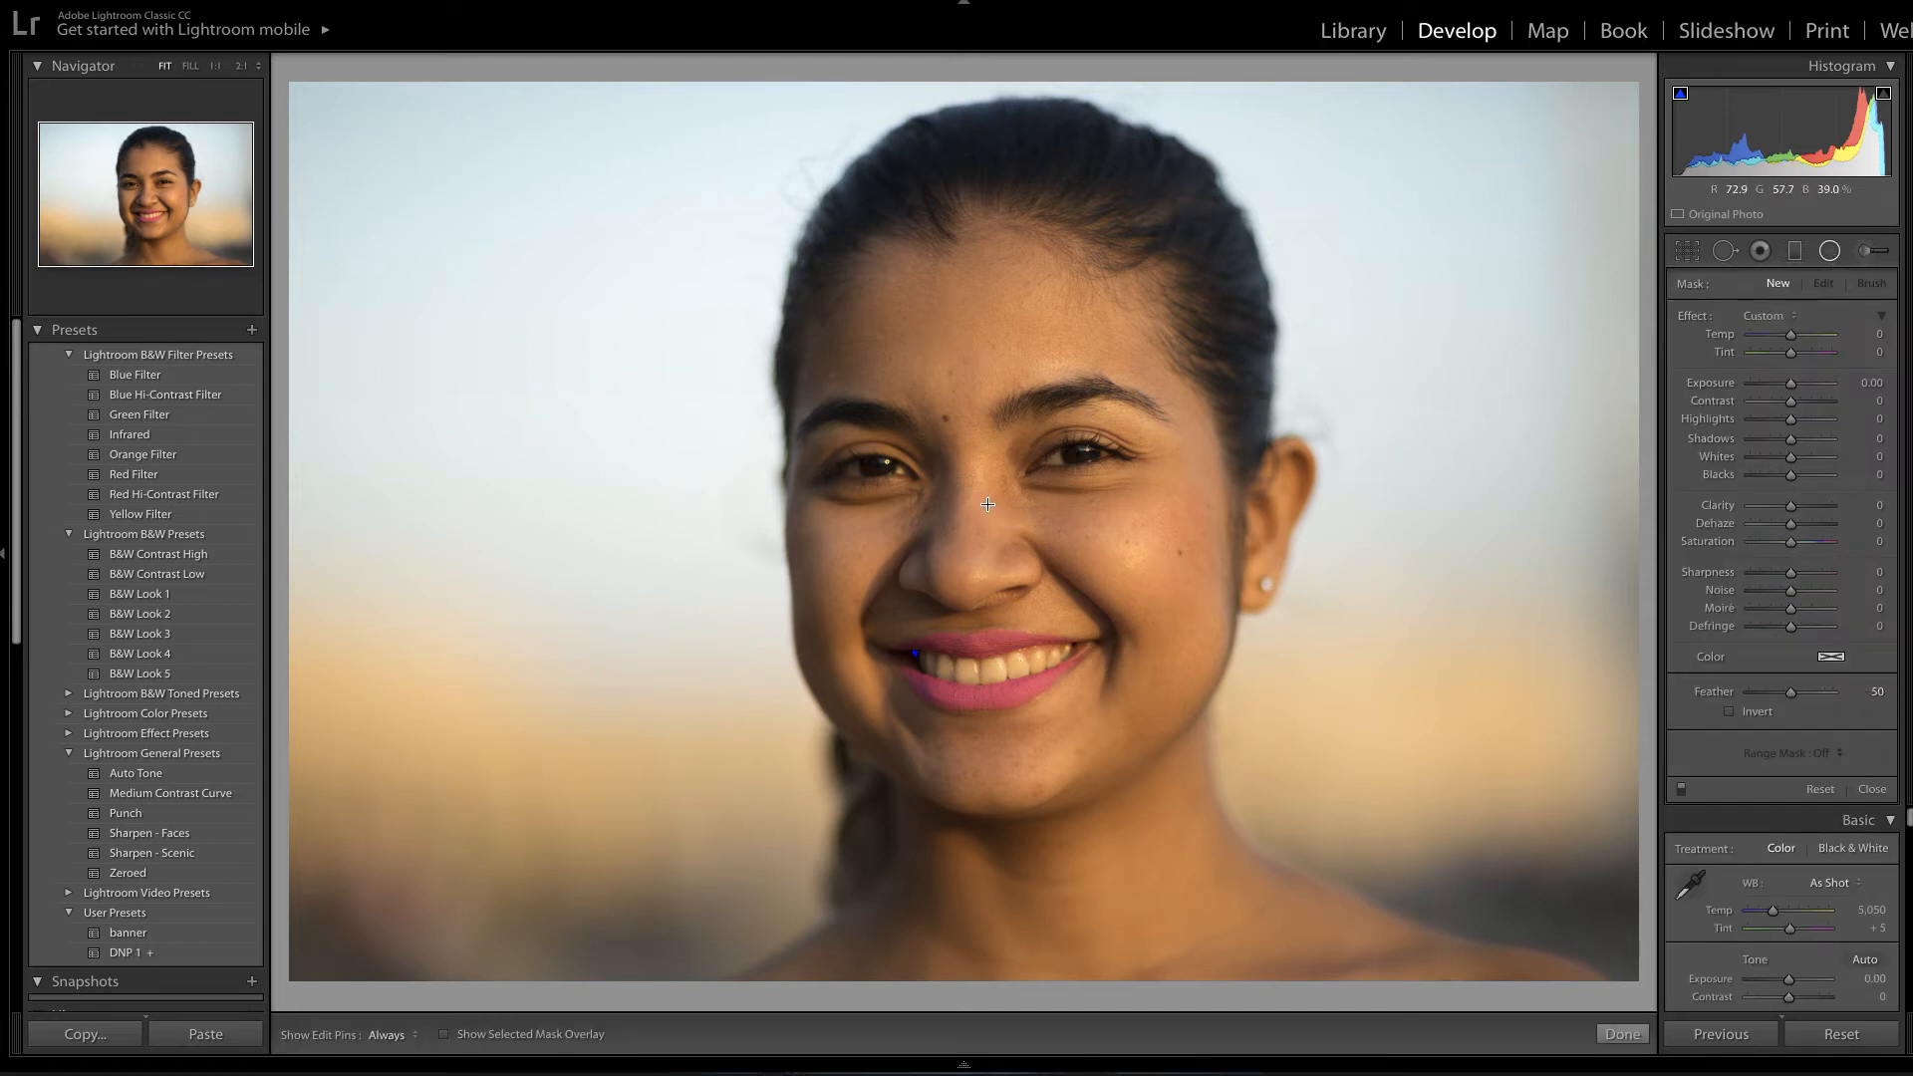
drag(987, 504, 1515, 916)
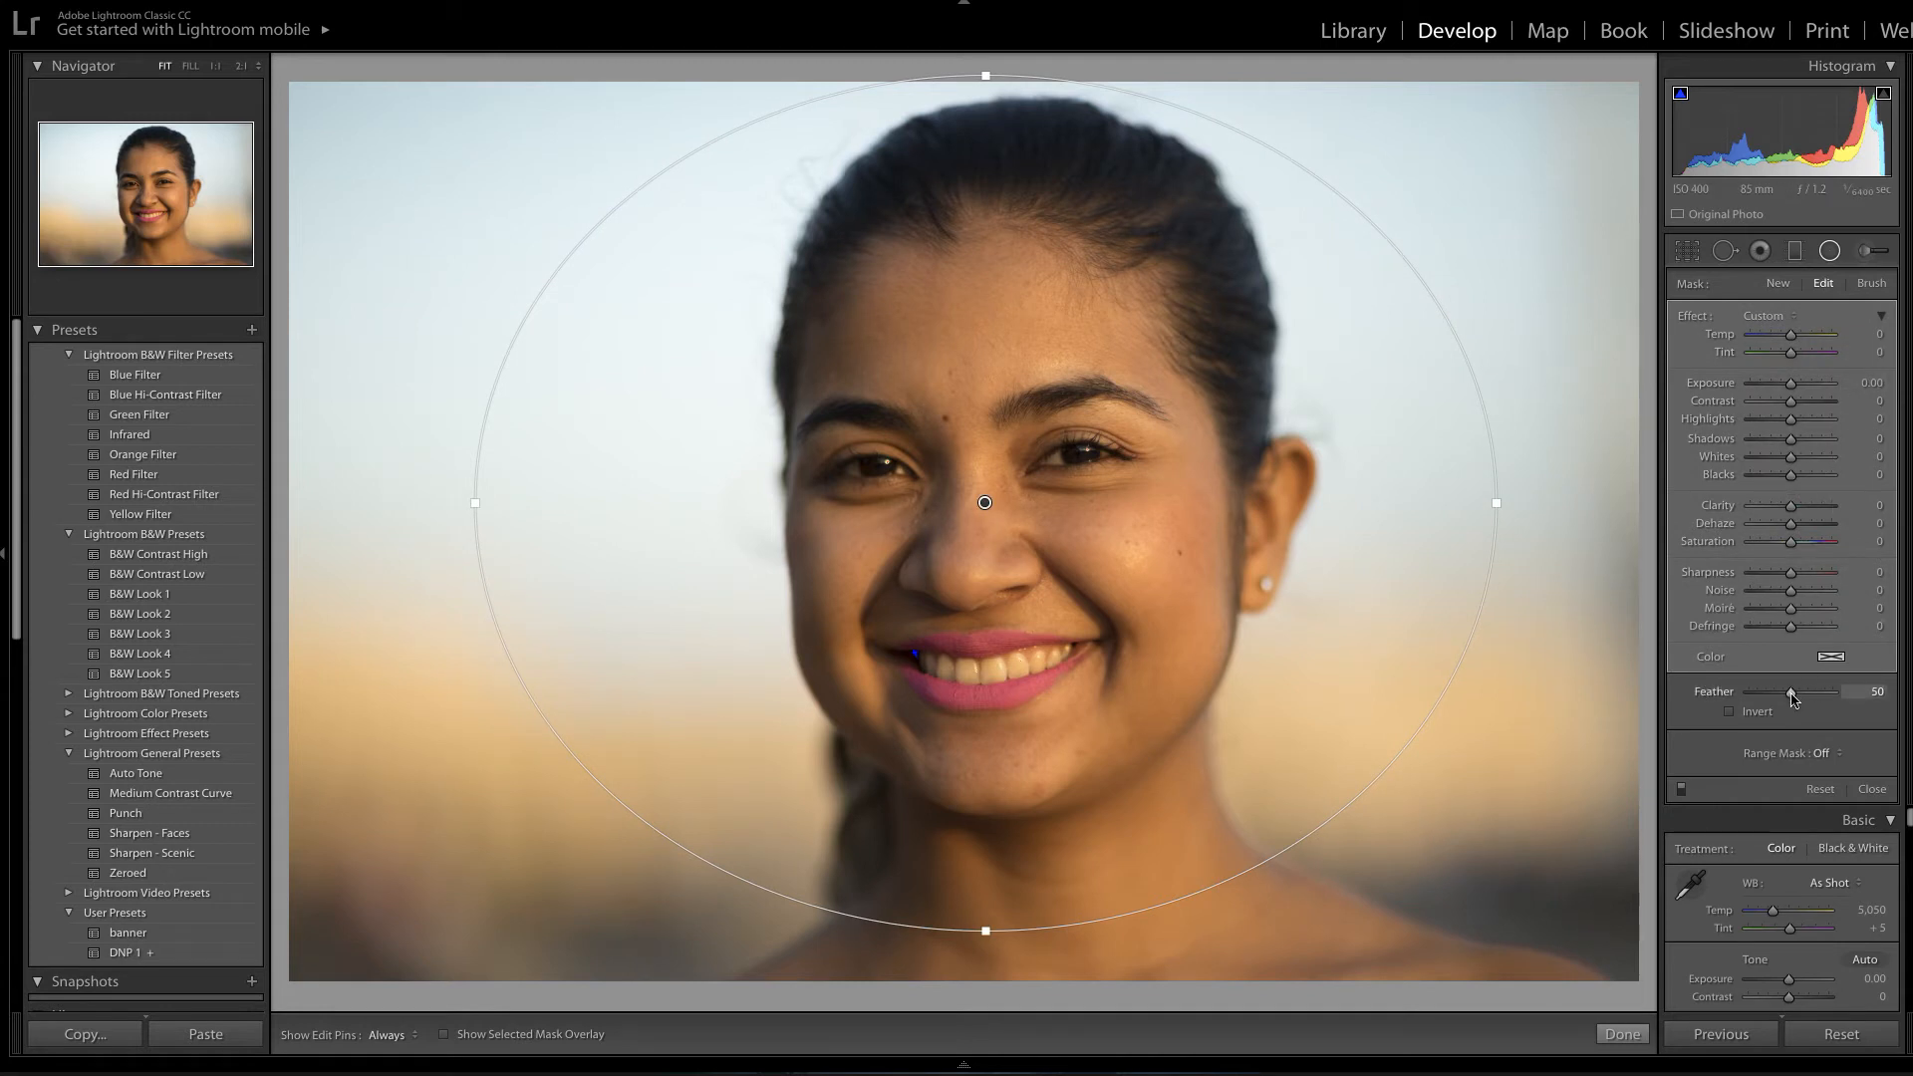
drag(1791, 700, 1834, 698)
drag(1792, 389, 1789, 389)
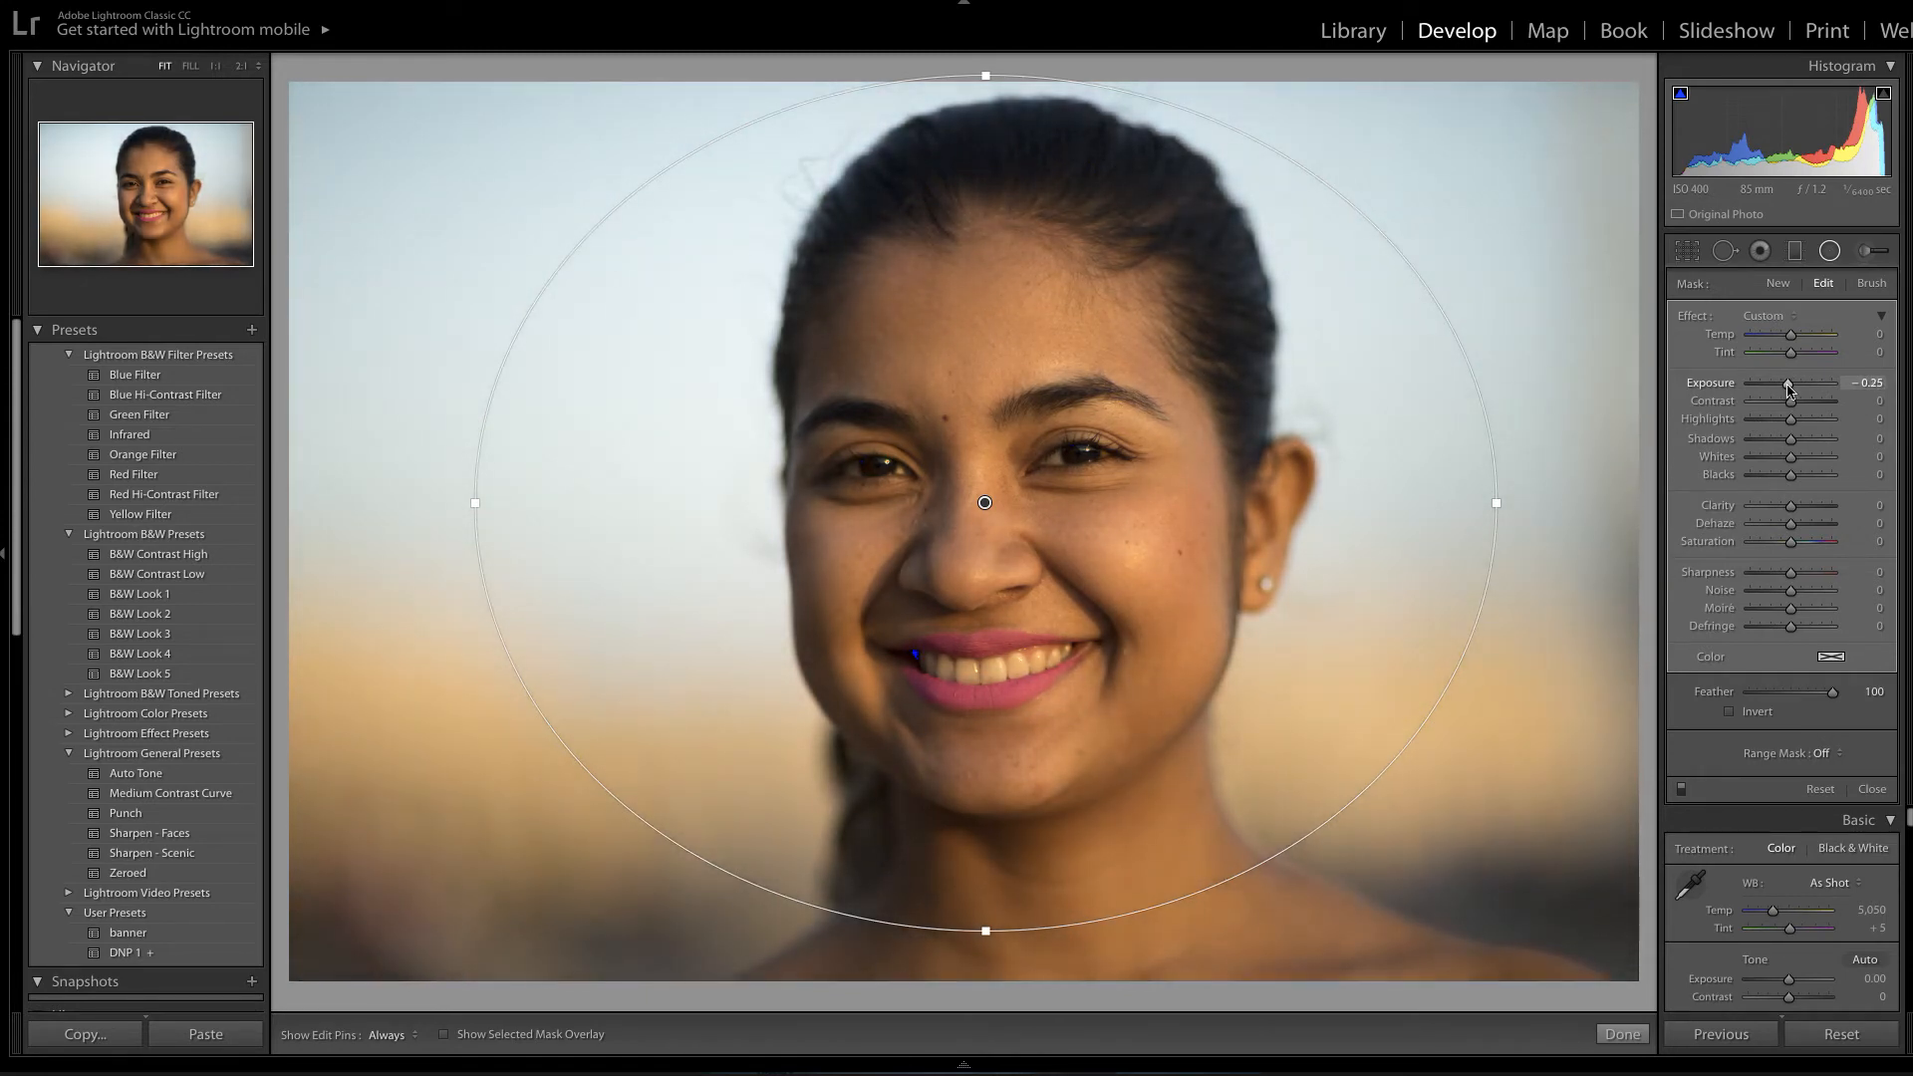
drag(1790, 388, 1791, 389)
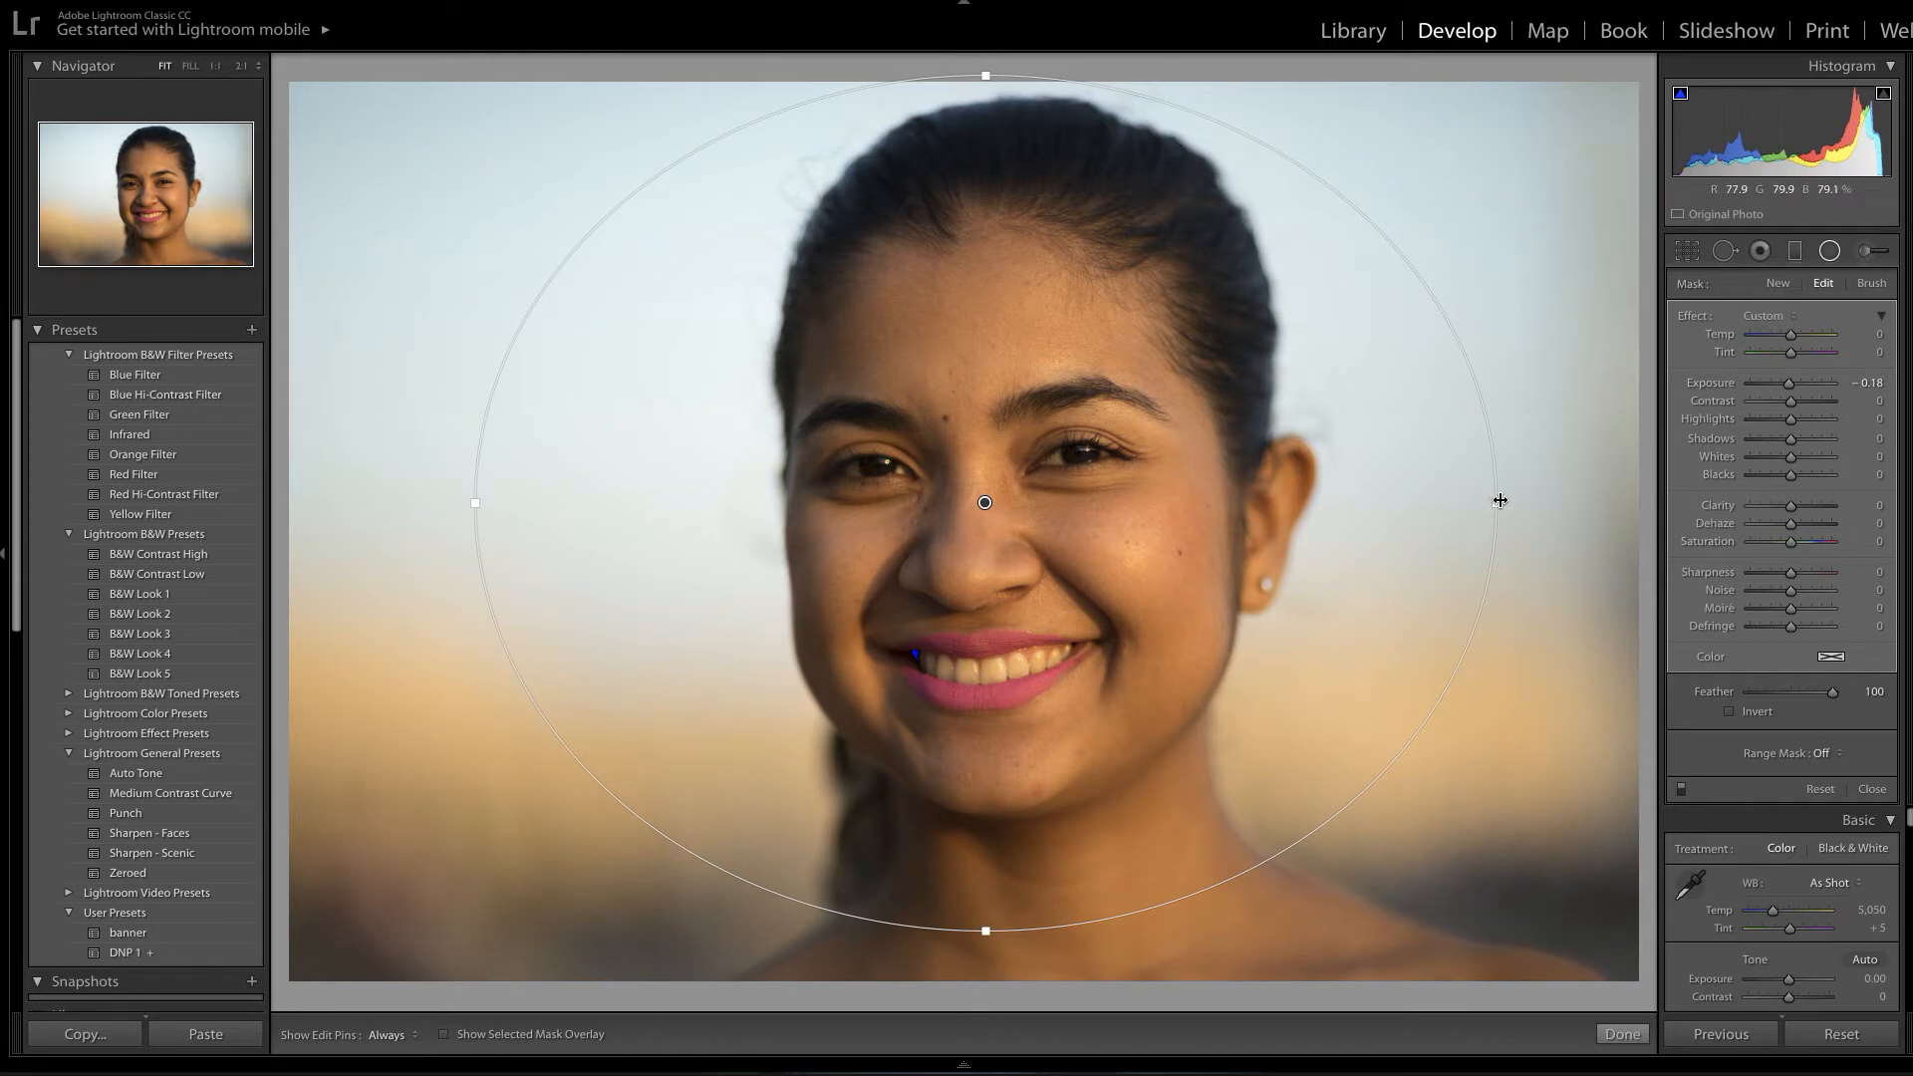
Widen the ellipse and stretch it toward the shoulders, then apply the radial filter.
drag(1498, 503, 1516, 502)
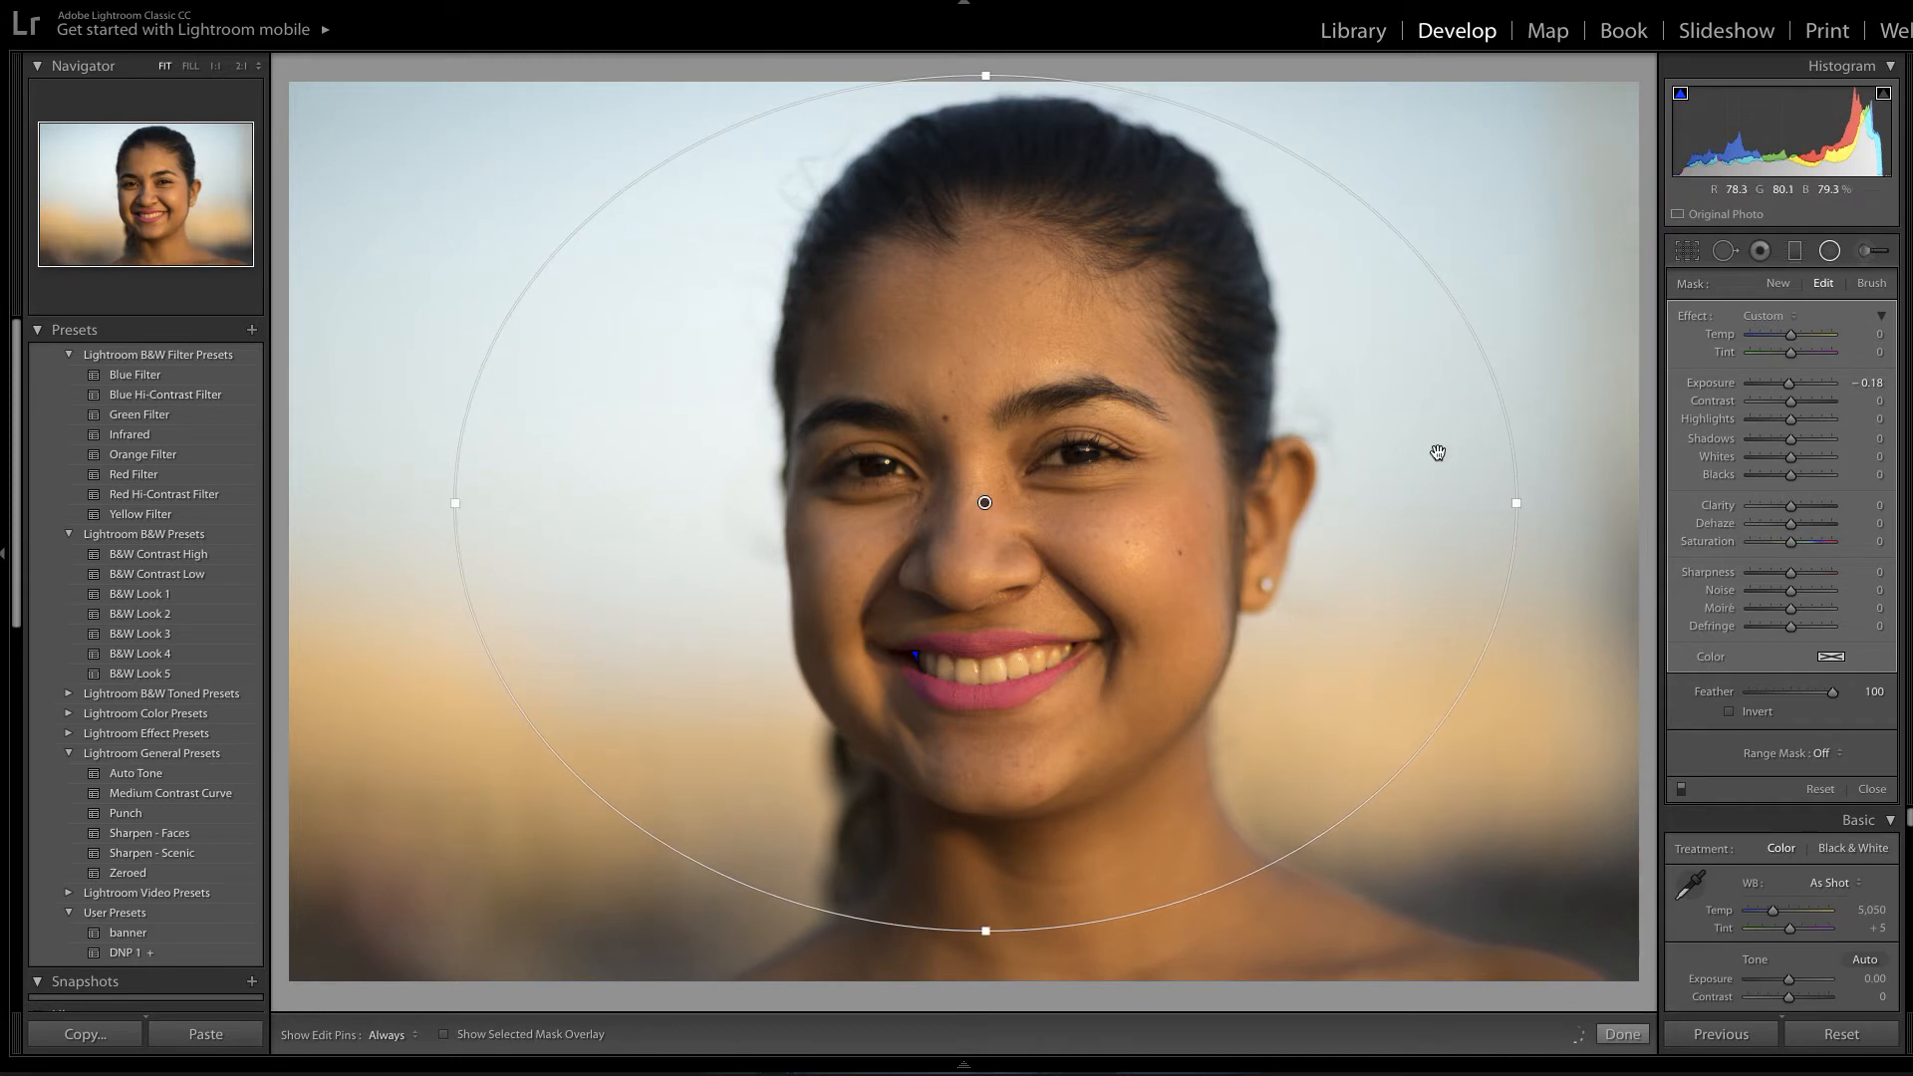
drag(987, 932, 986, 947)
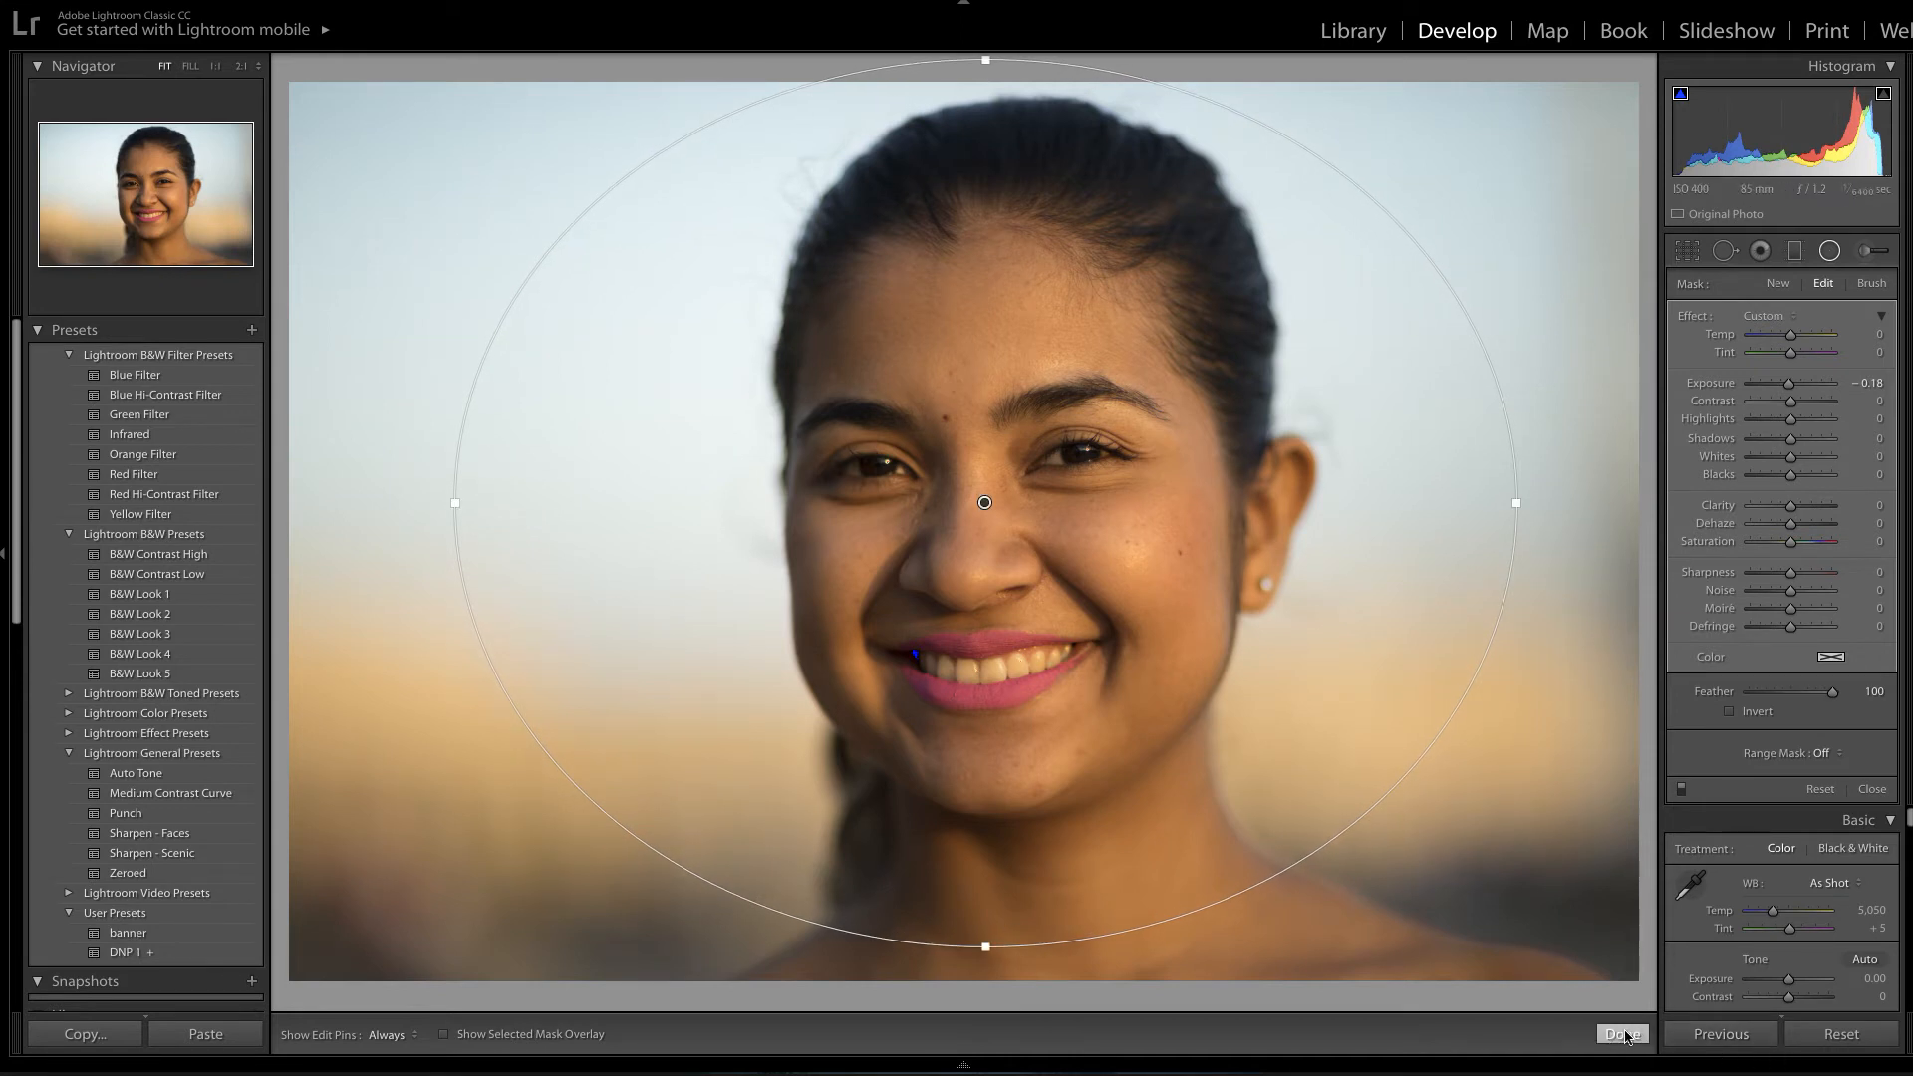
click(1624, 1036)
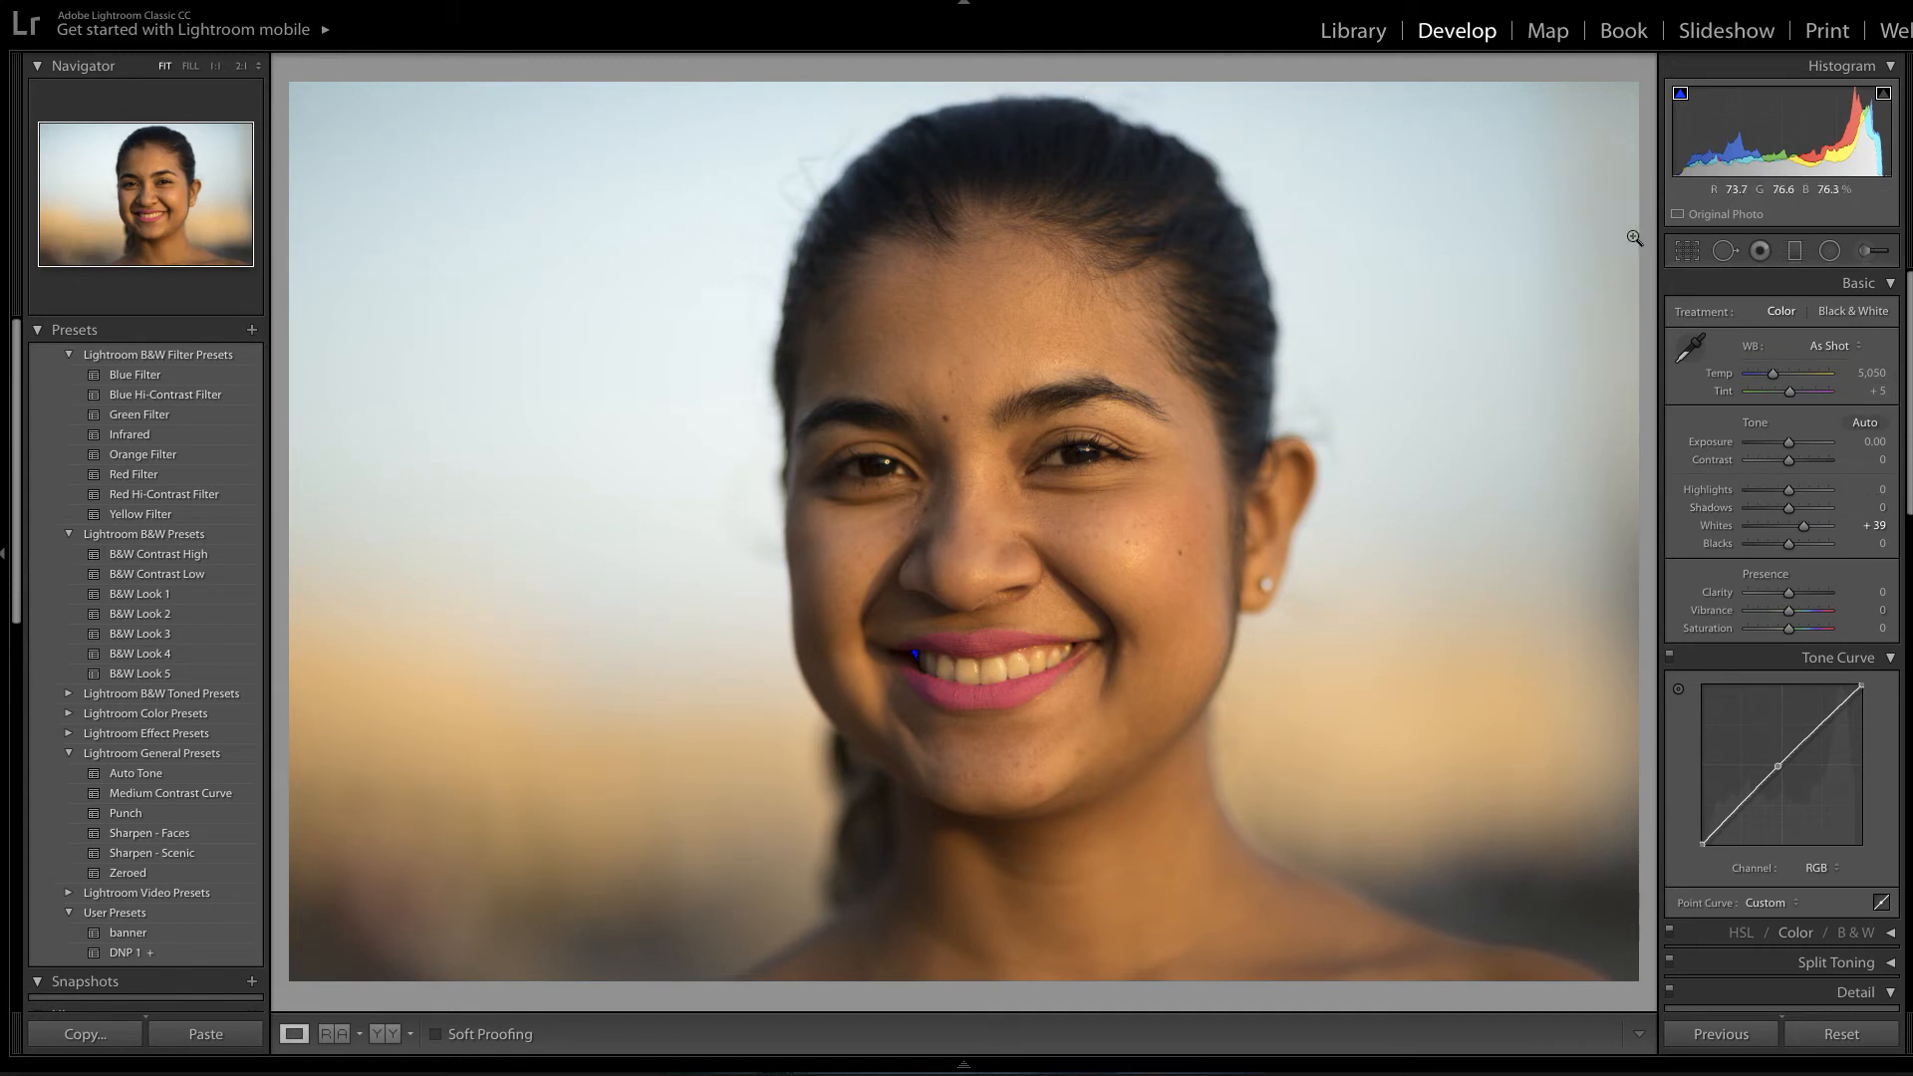
Draw a slightly tilted graduated filter over the sky at Exposure -0.40, lowering its fade.
click(1795, 252)
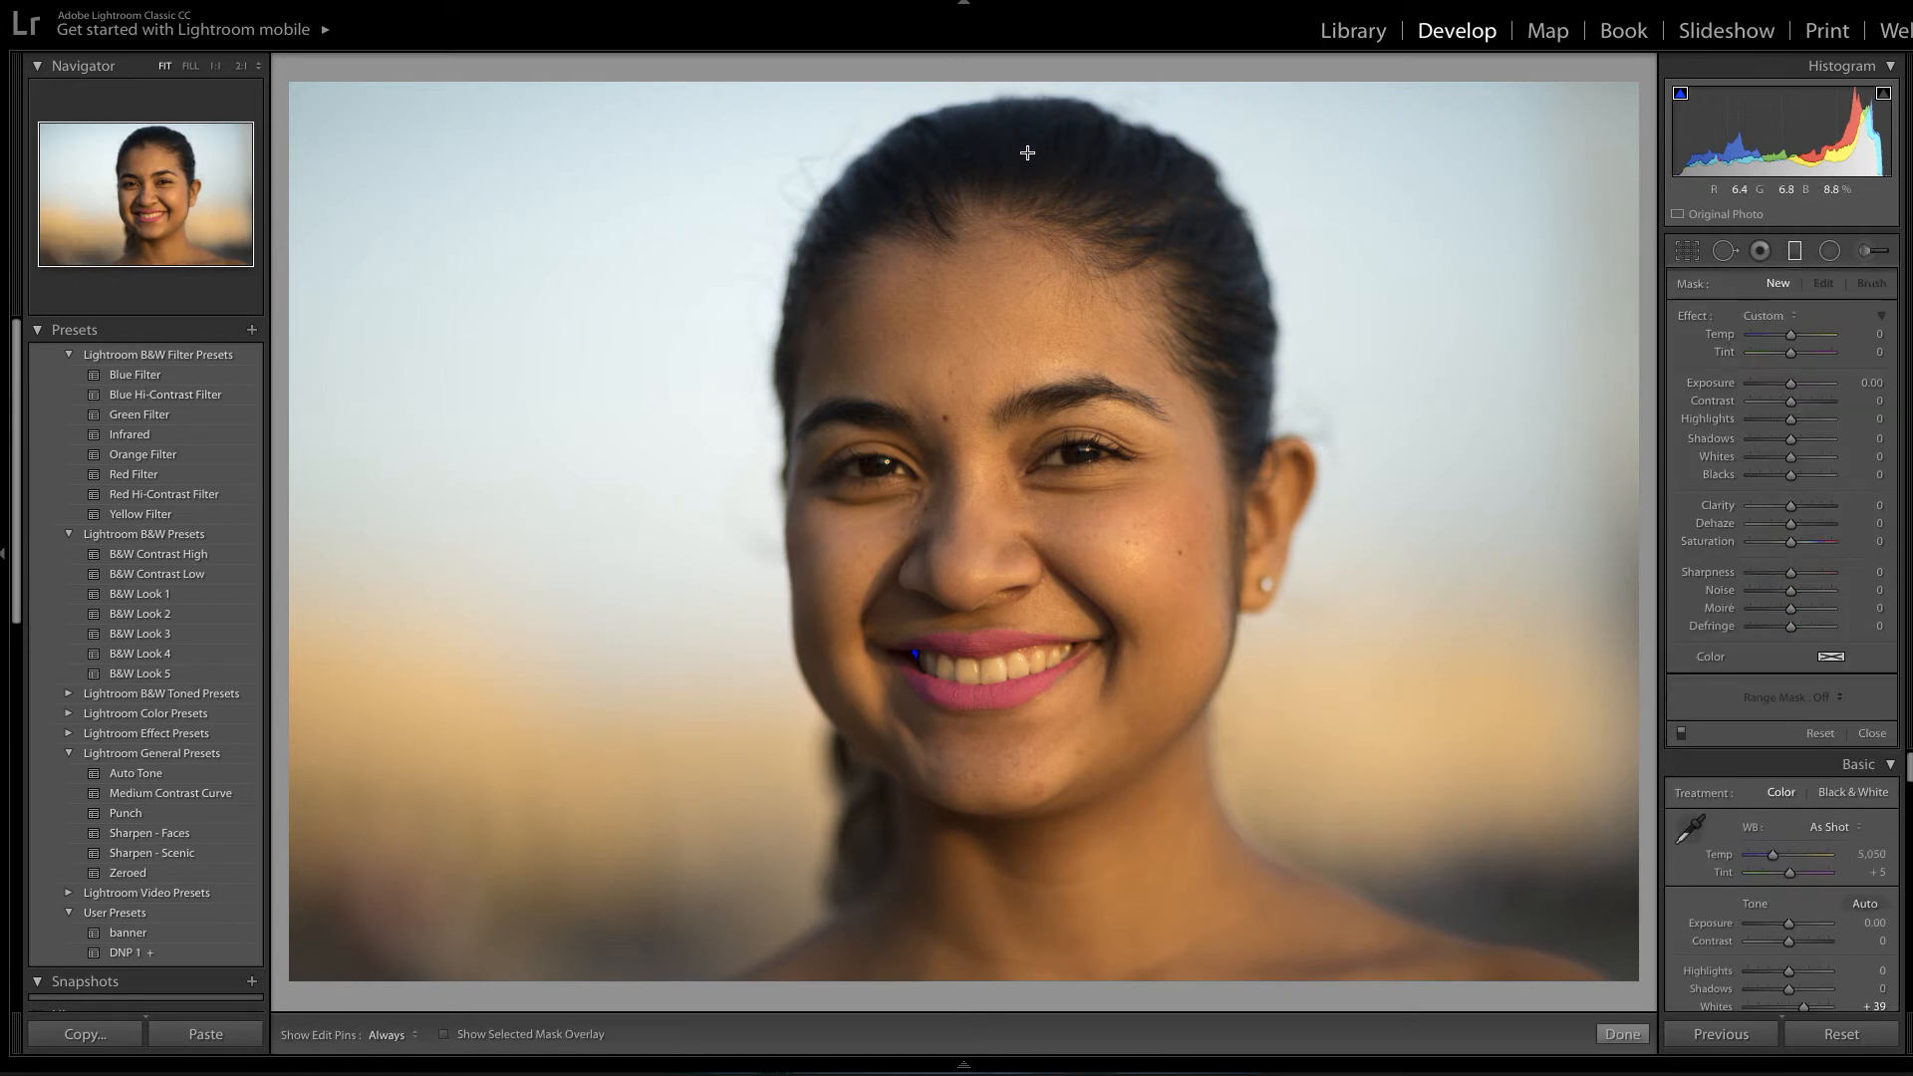
drag(1068, 97, 1071, 328)
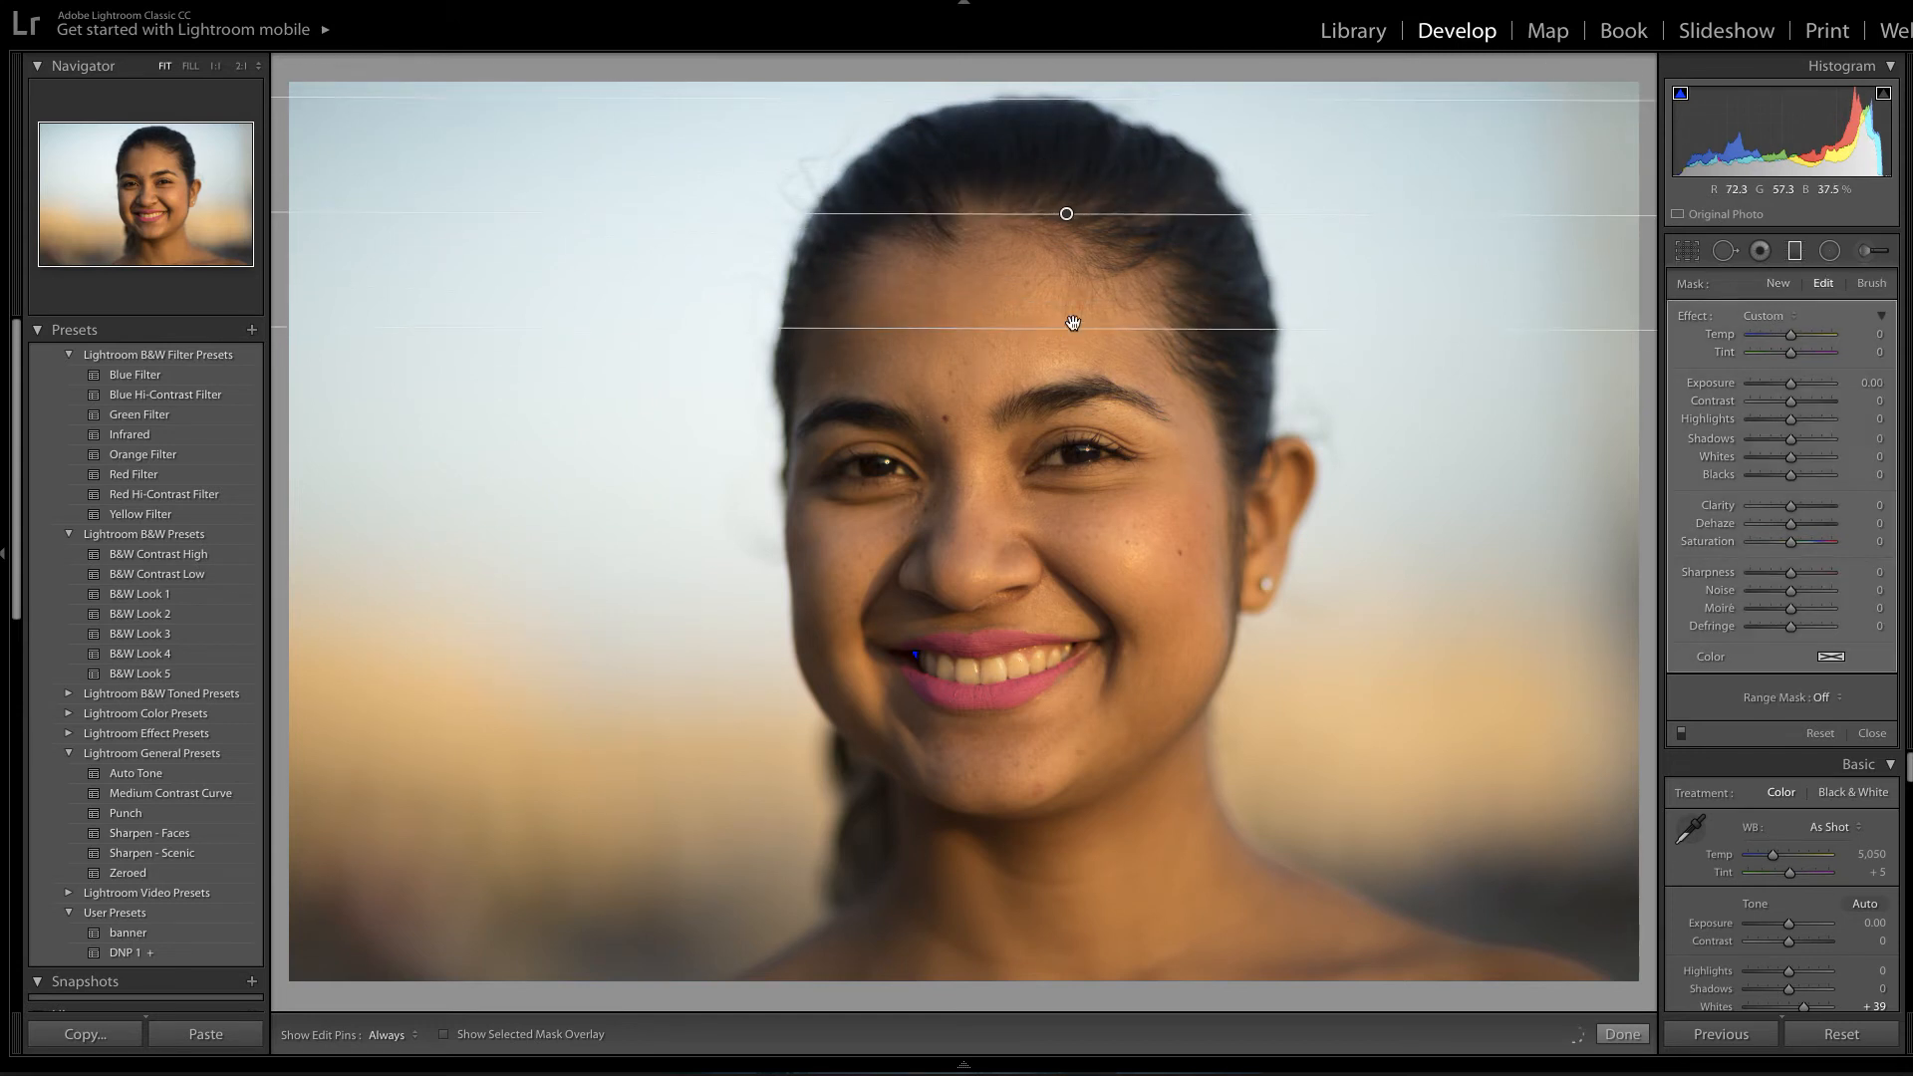
drag(1275, 217, 1276, 211)
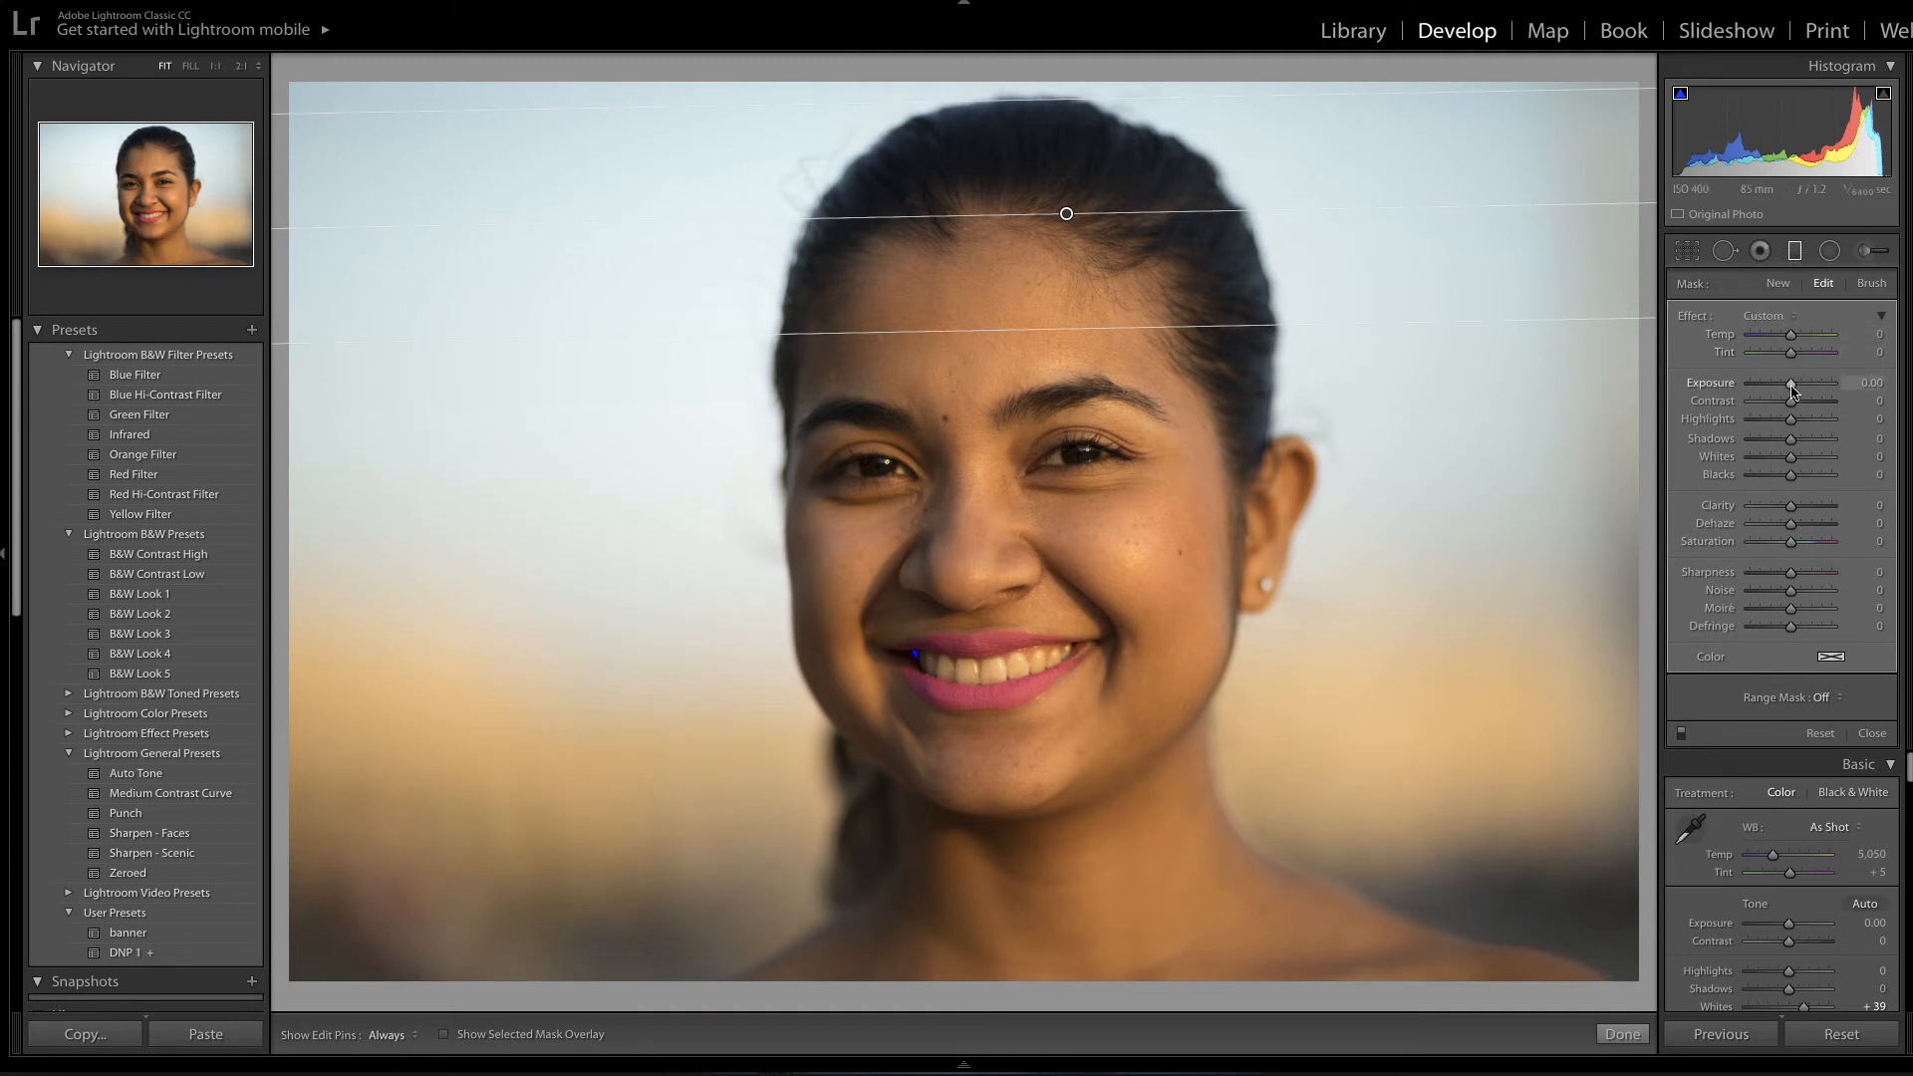
drag(1791, 391, 1792, 391)
drag(1443, 325, 1463, 404)
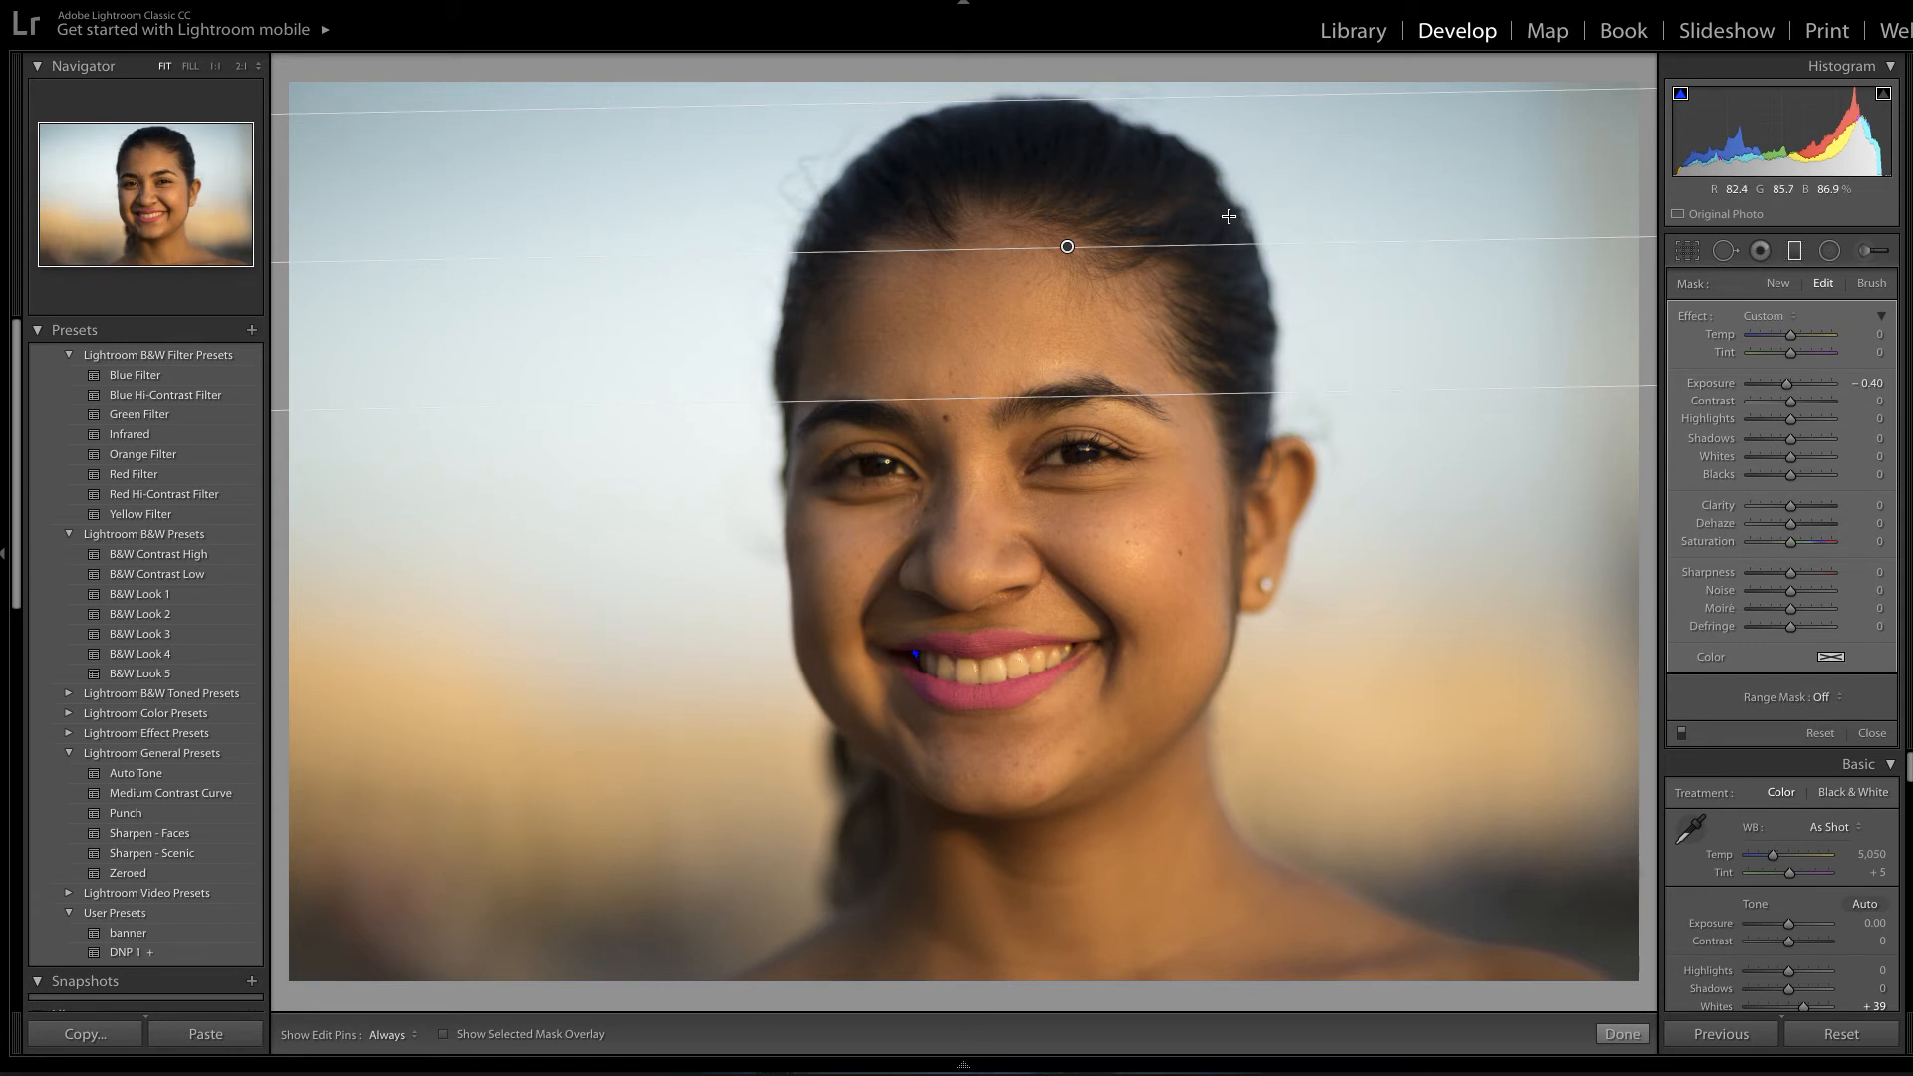
Show the graduated filter's mask overlay and set its brush to Erase.
click(445, 1037)
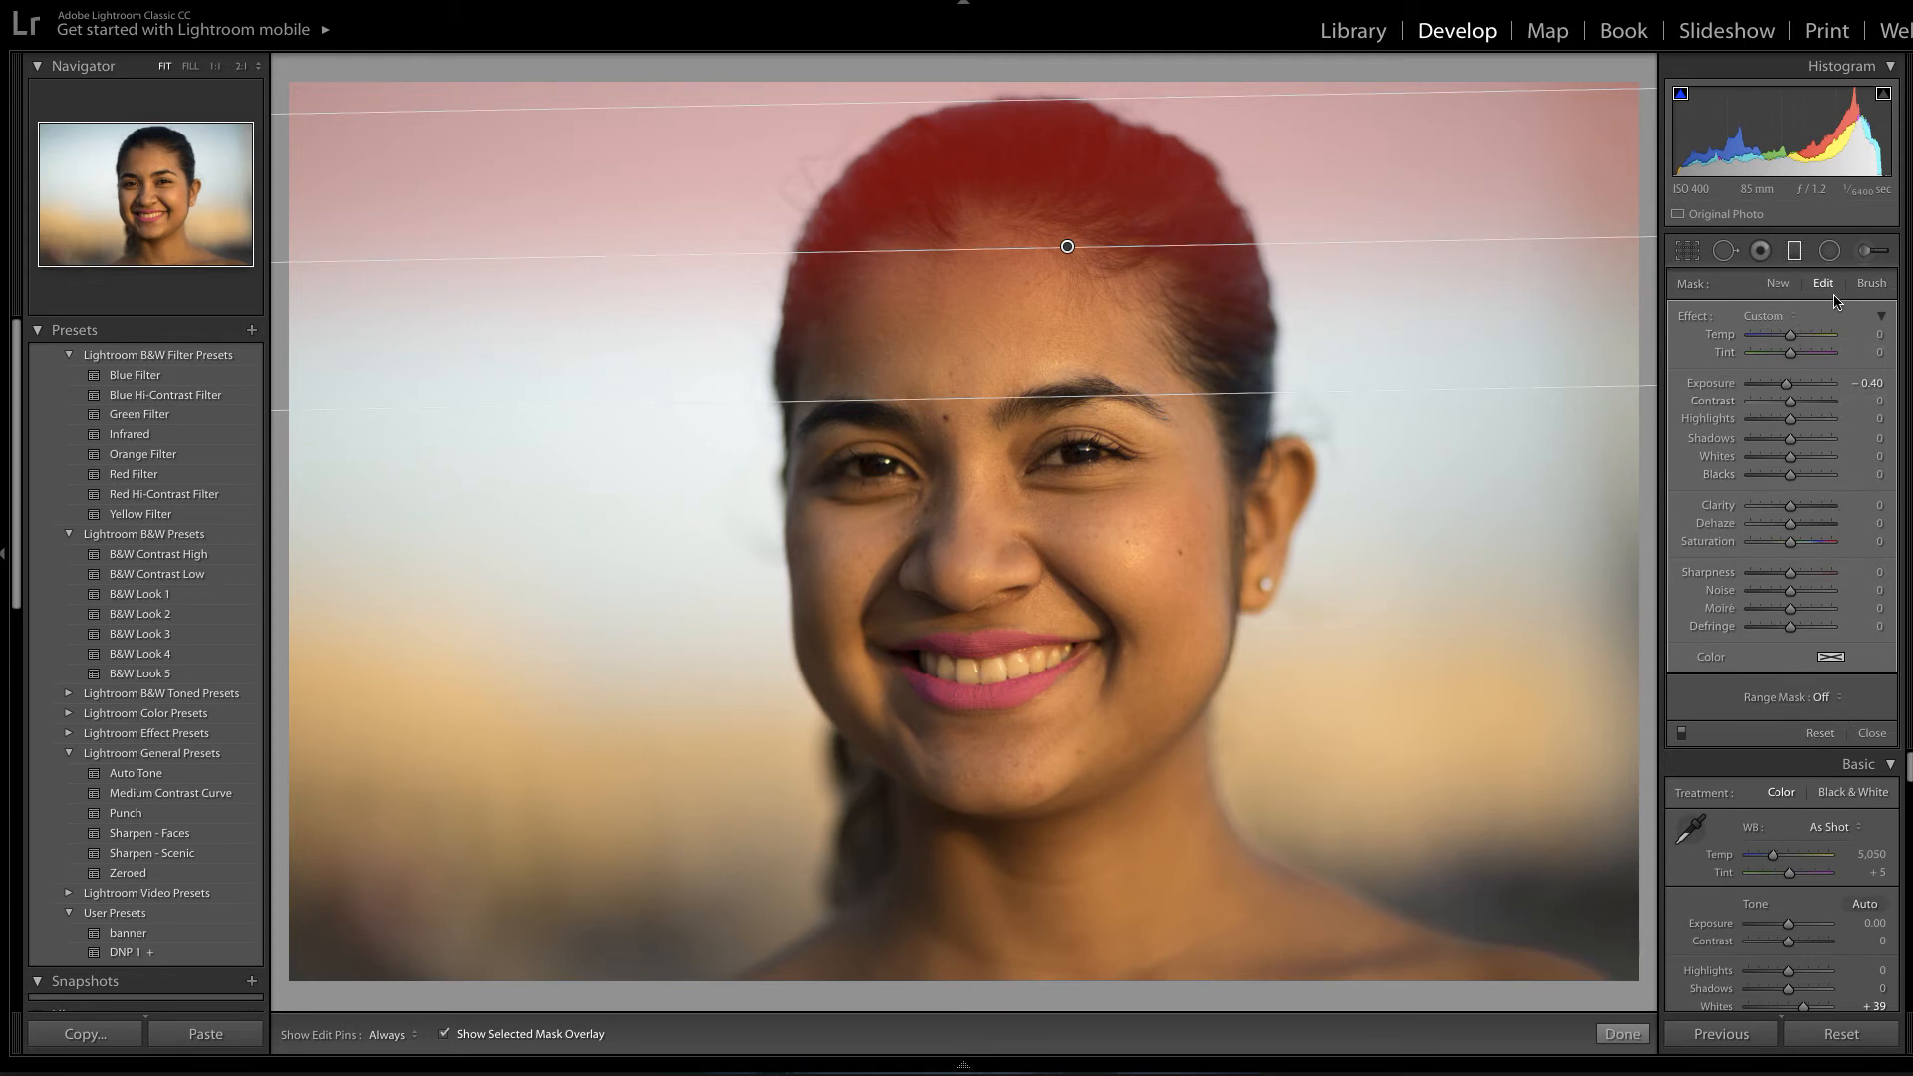
click(1872, 285)
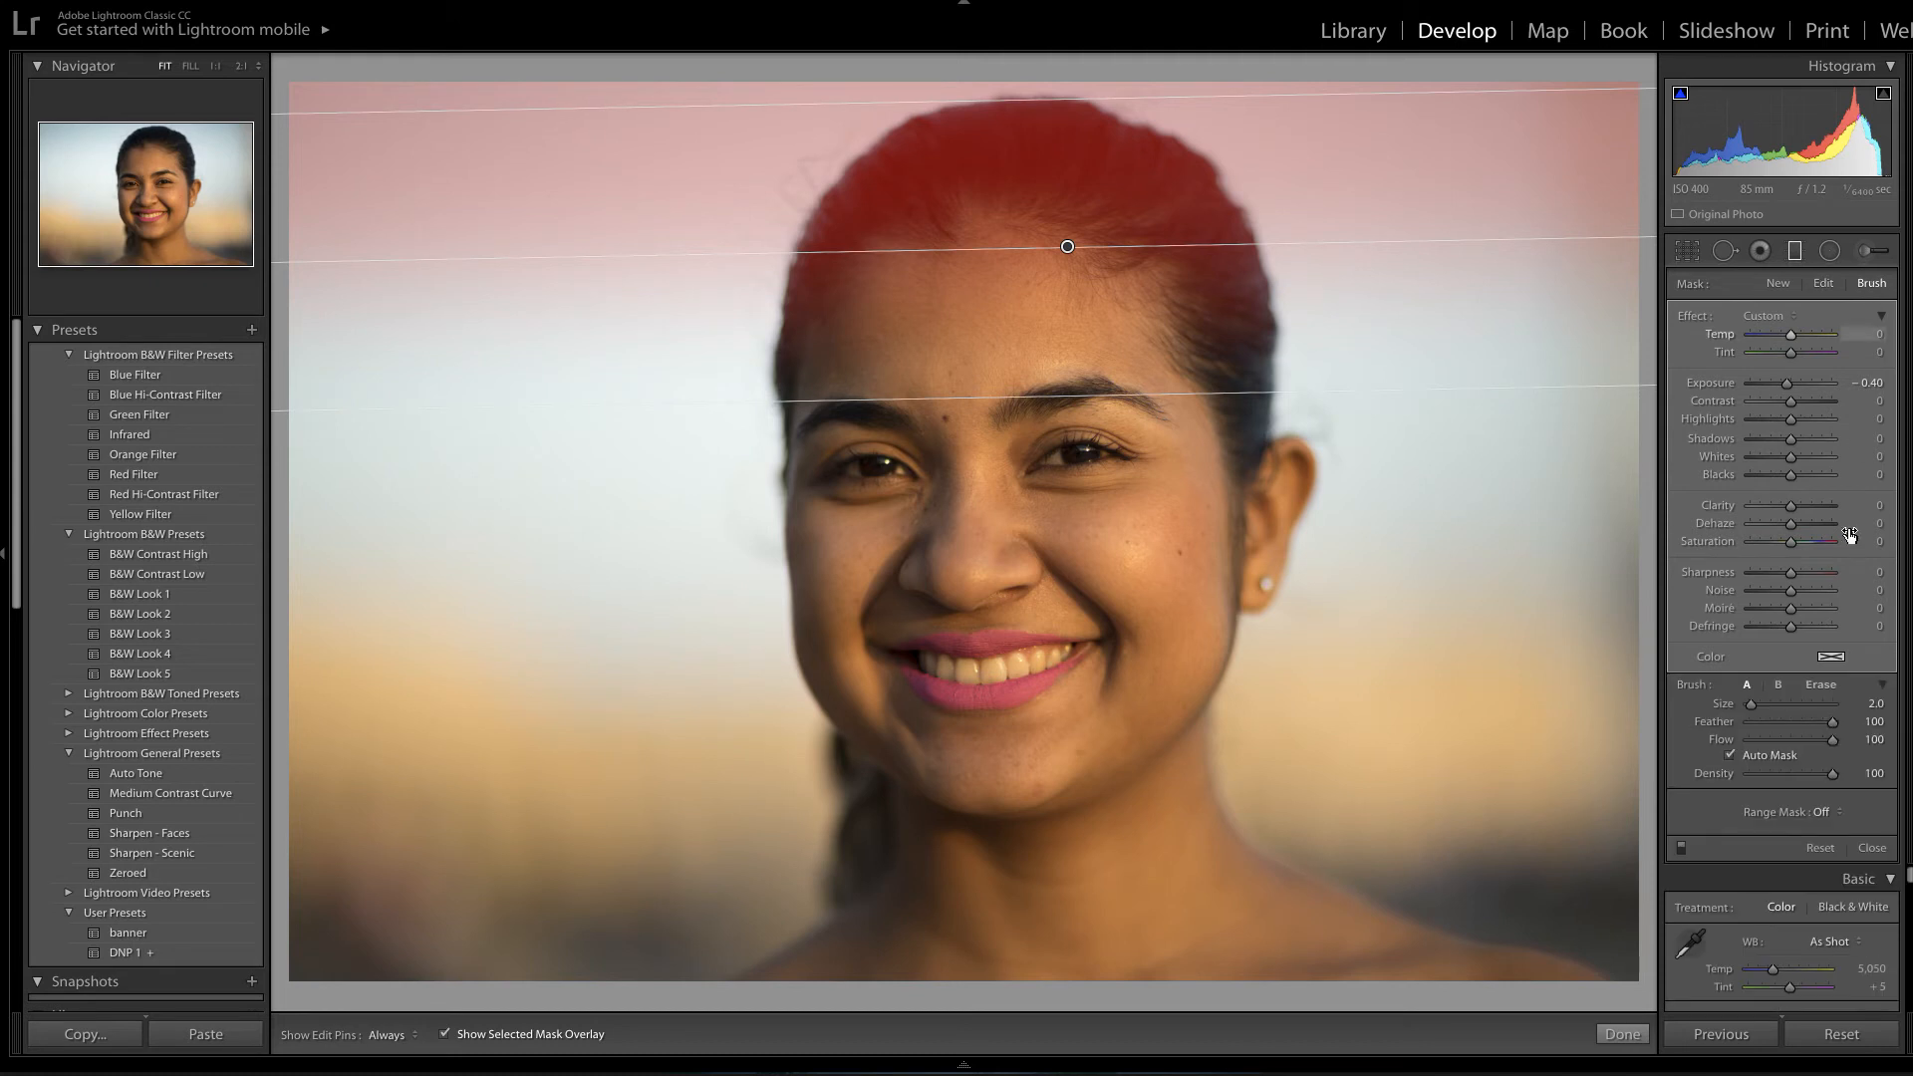
click(1821, 686)
Enlarge the brush and erase the mask from her hair, toggling pins with H.
scroll(963, 213, up, 10)
scroll(963, 206, up, 2)
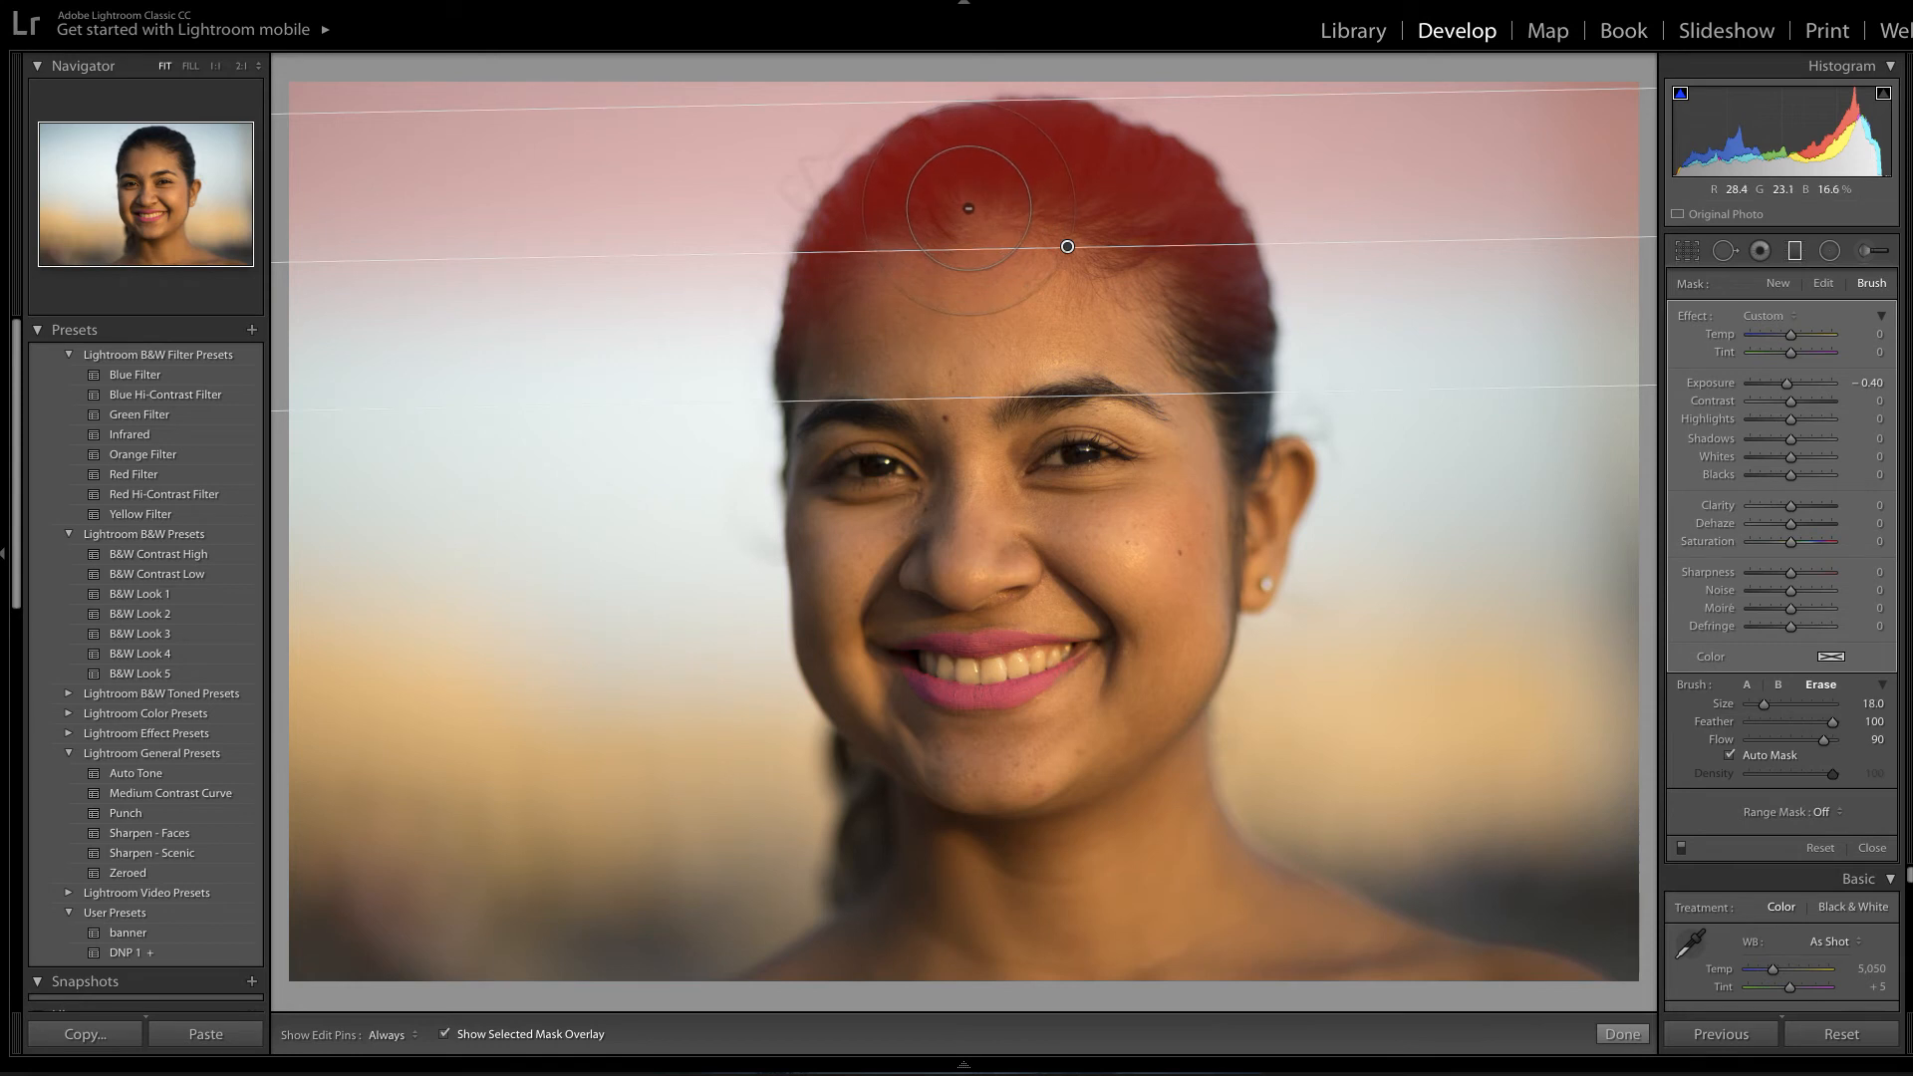
mouse_move(968, 207)
mouse_down()
mouse_move(960, 232)
mouse_move(859, 262)
mouse_move(873, 309)
mouse_up()
key(h)
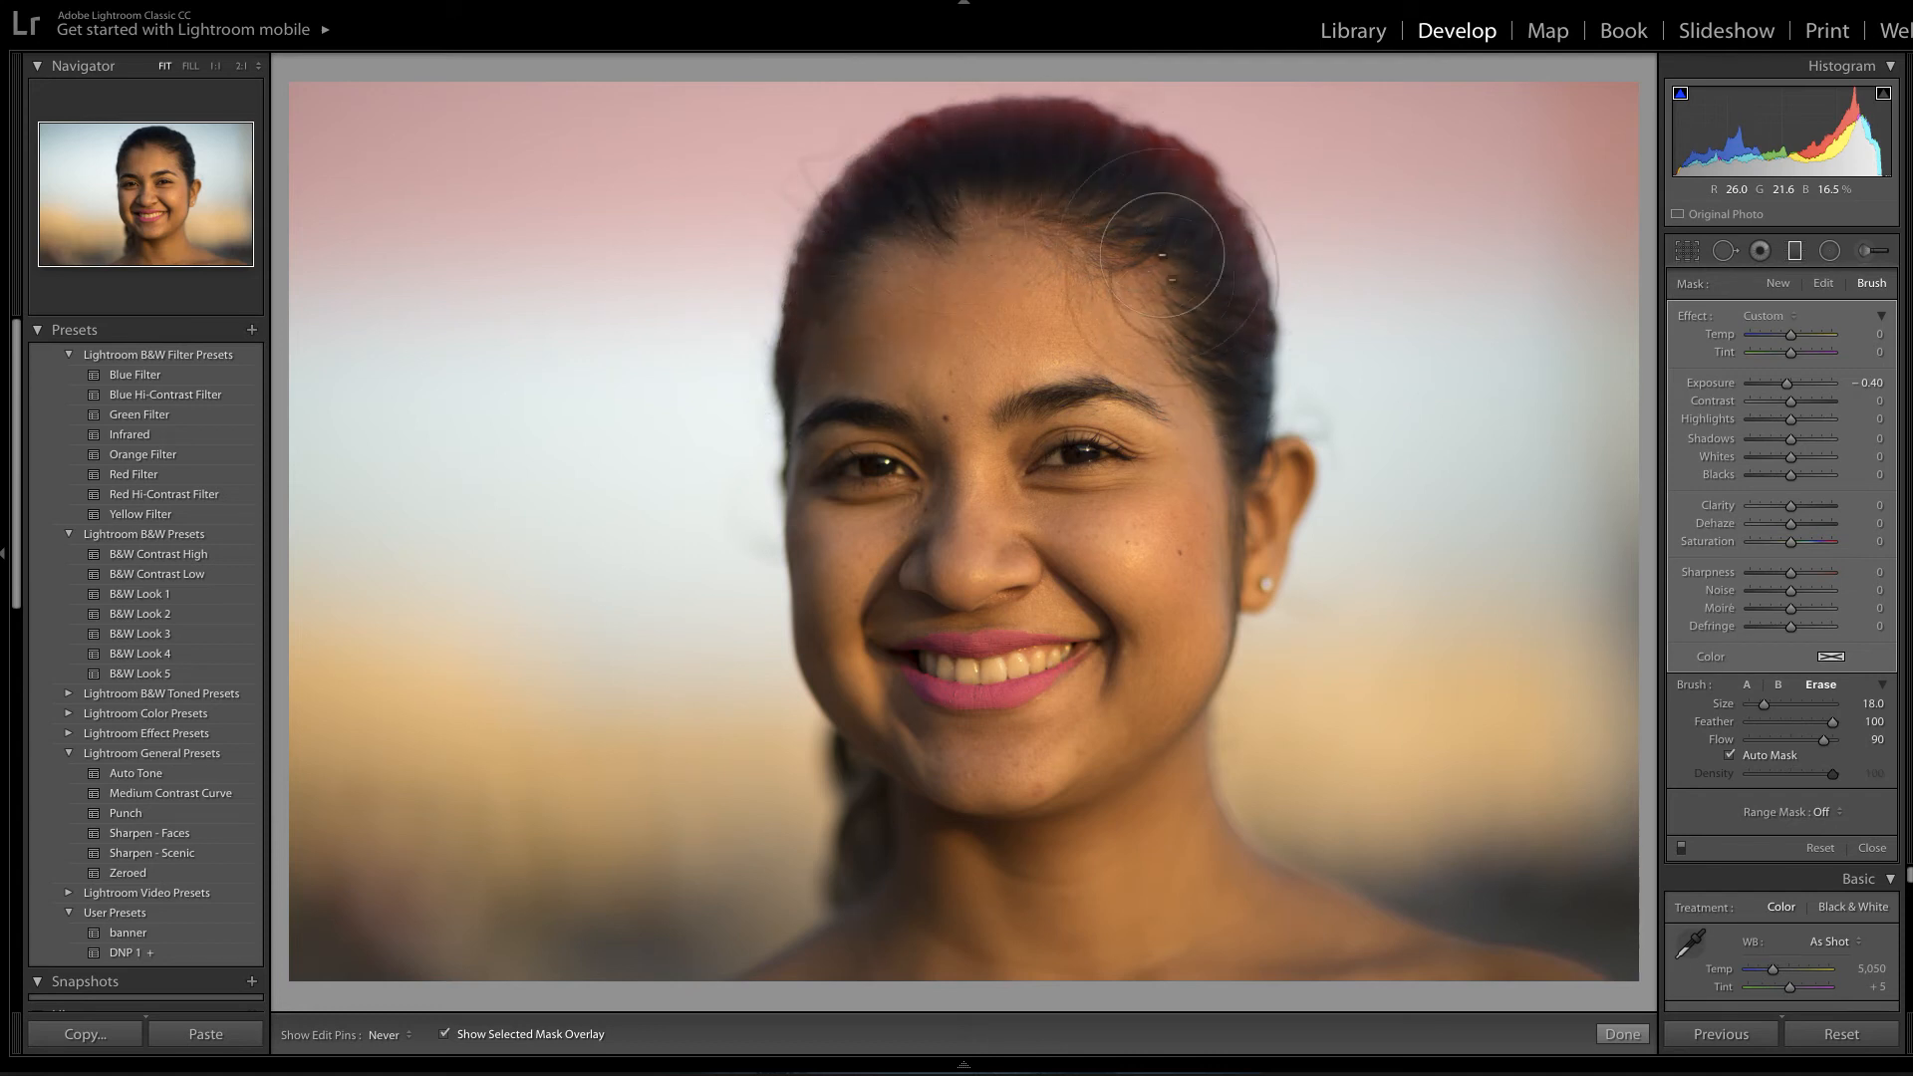
mouse_move(1215, 382)
mouse_down()
mouse_move(1152, 218)
mouse_move(1093, 170)
mouse_move(1038, 160)
mouse_move(940, 189)
mouse_move(878, 288)
mouse_move(1140, 320)
mouse_up()
key(h)
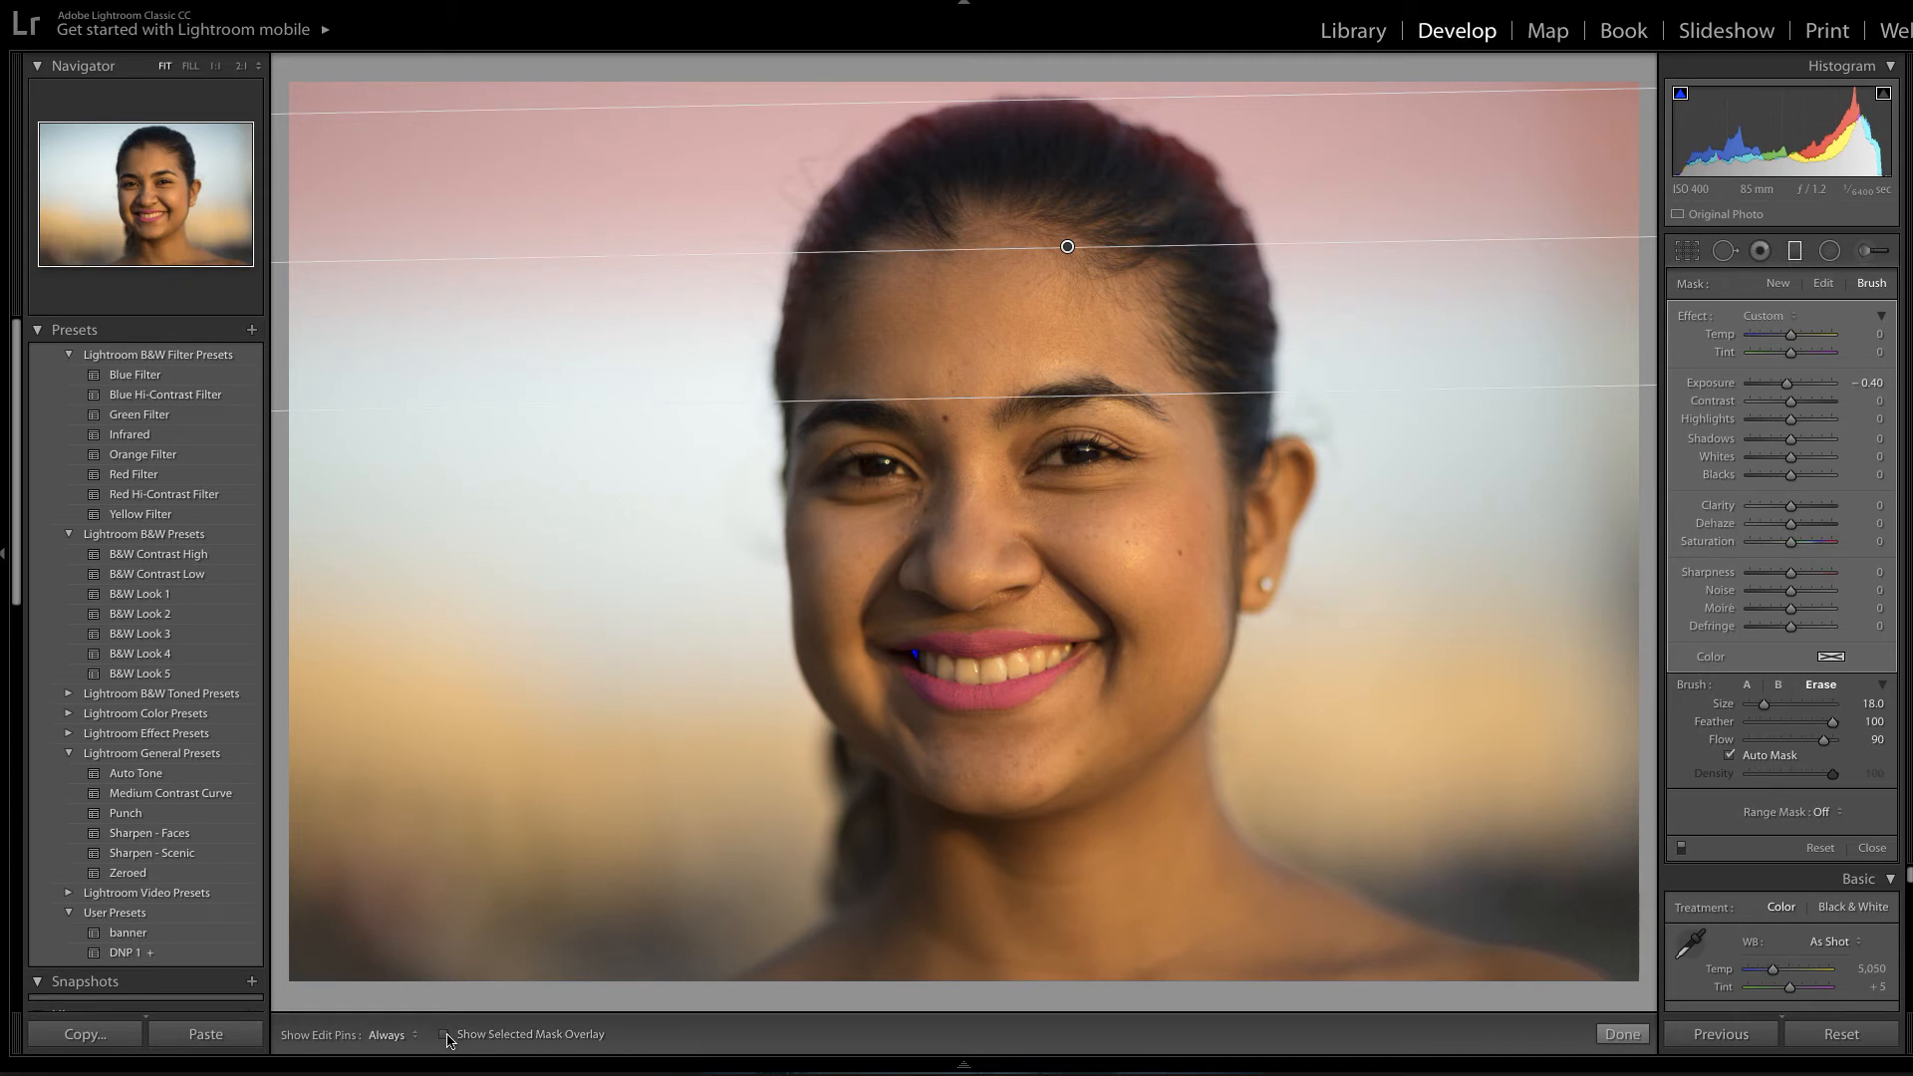
Hide the mask overlay, nudge the sky filter's exposure to about -0.43, and finish the filter.
click(445, 1037)
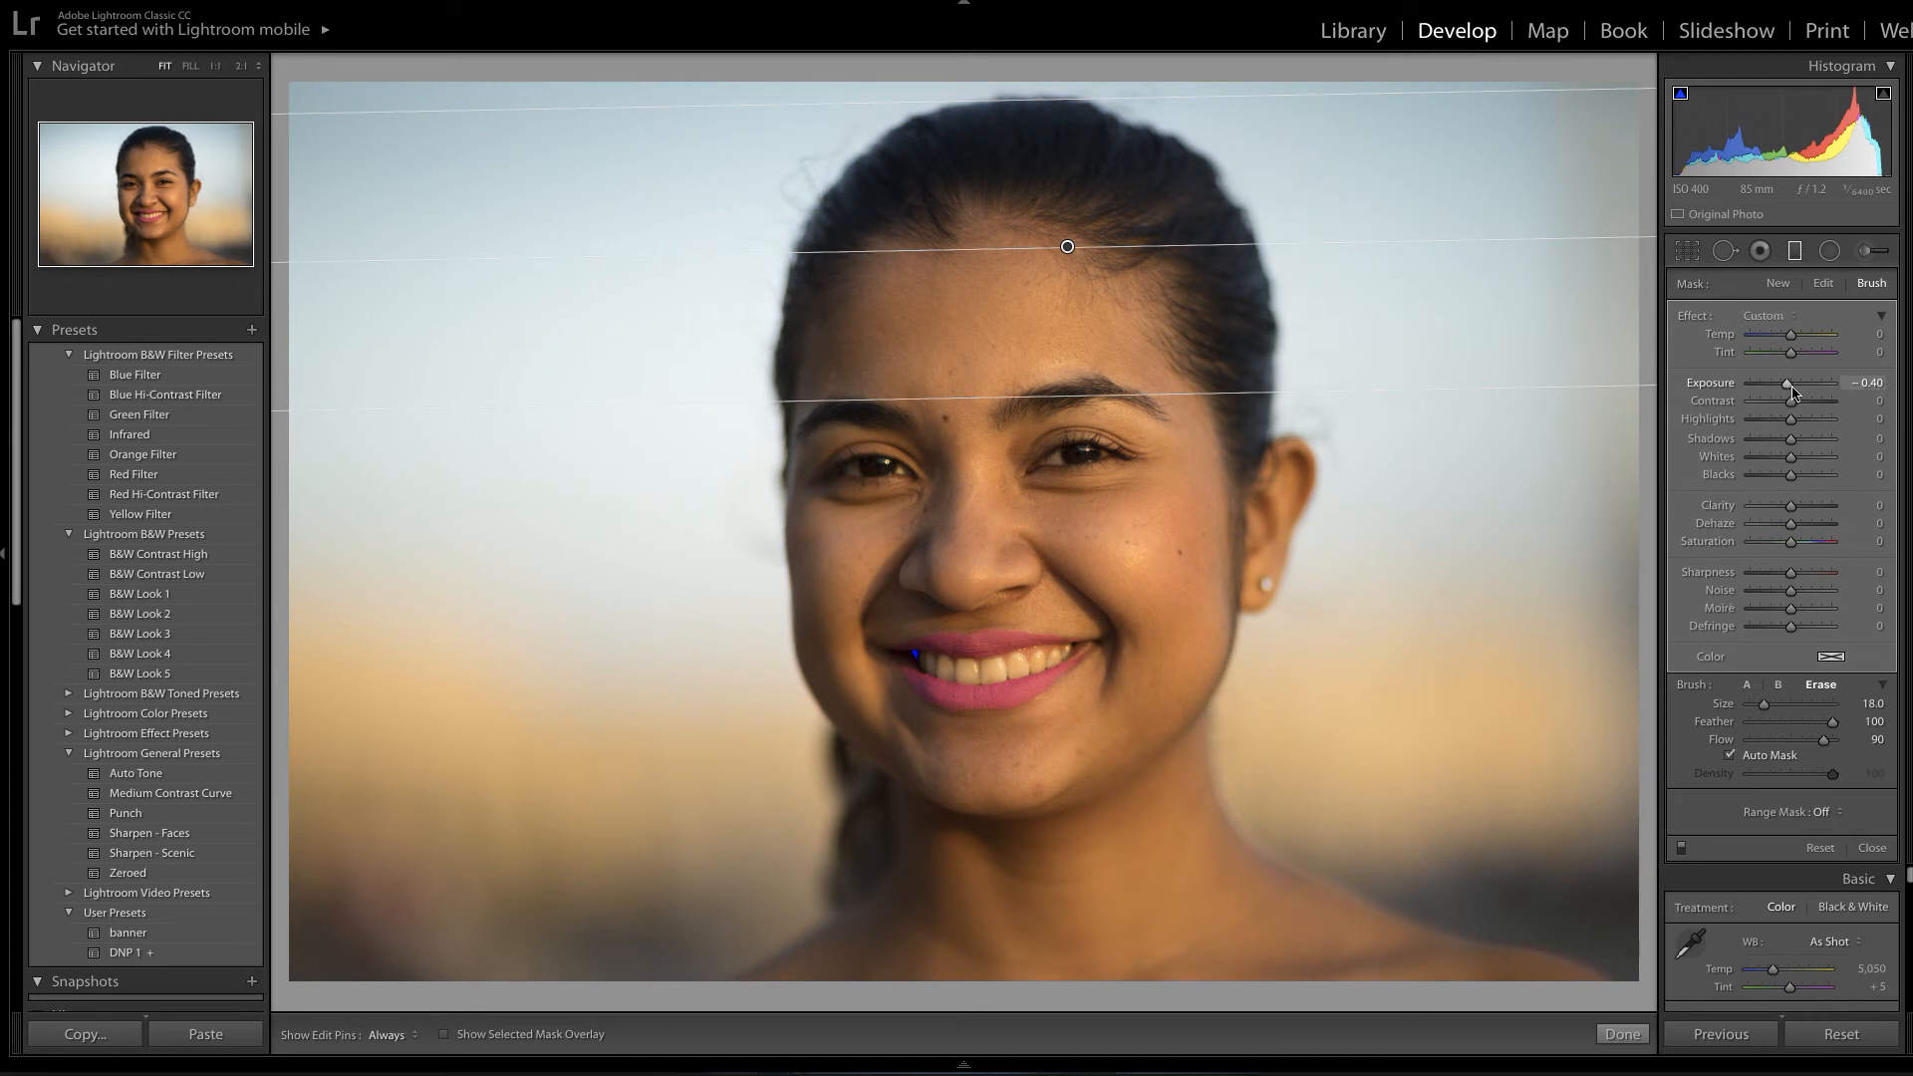
drag(1786, 386, 1785, 385)
click(1622, 1034)
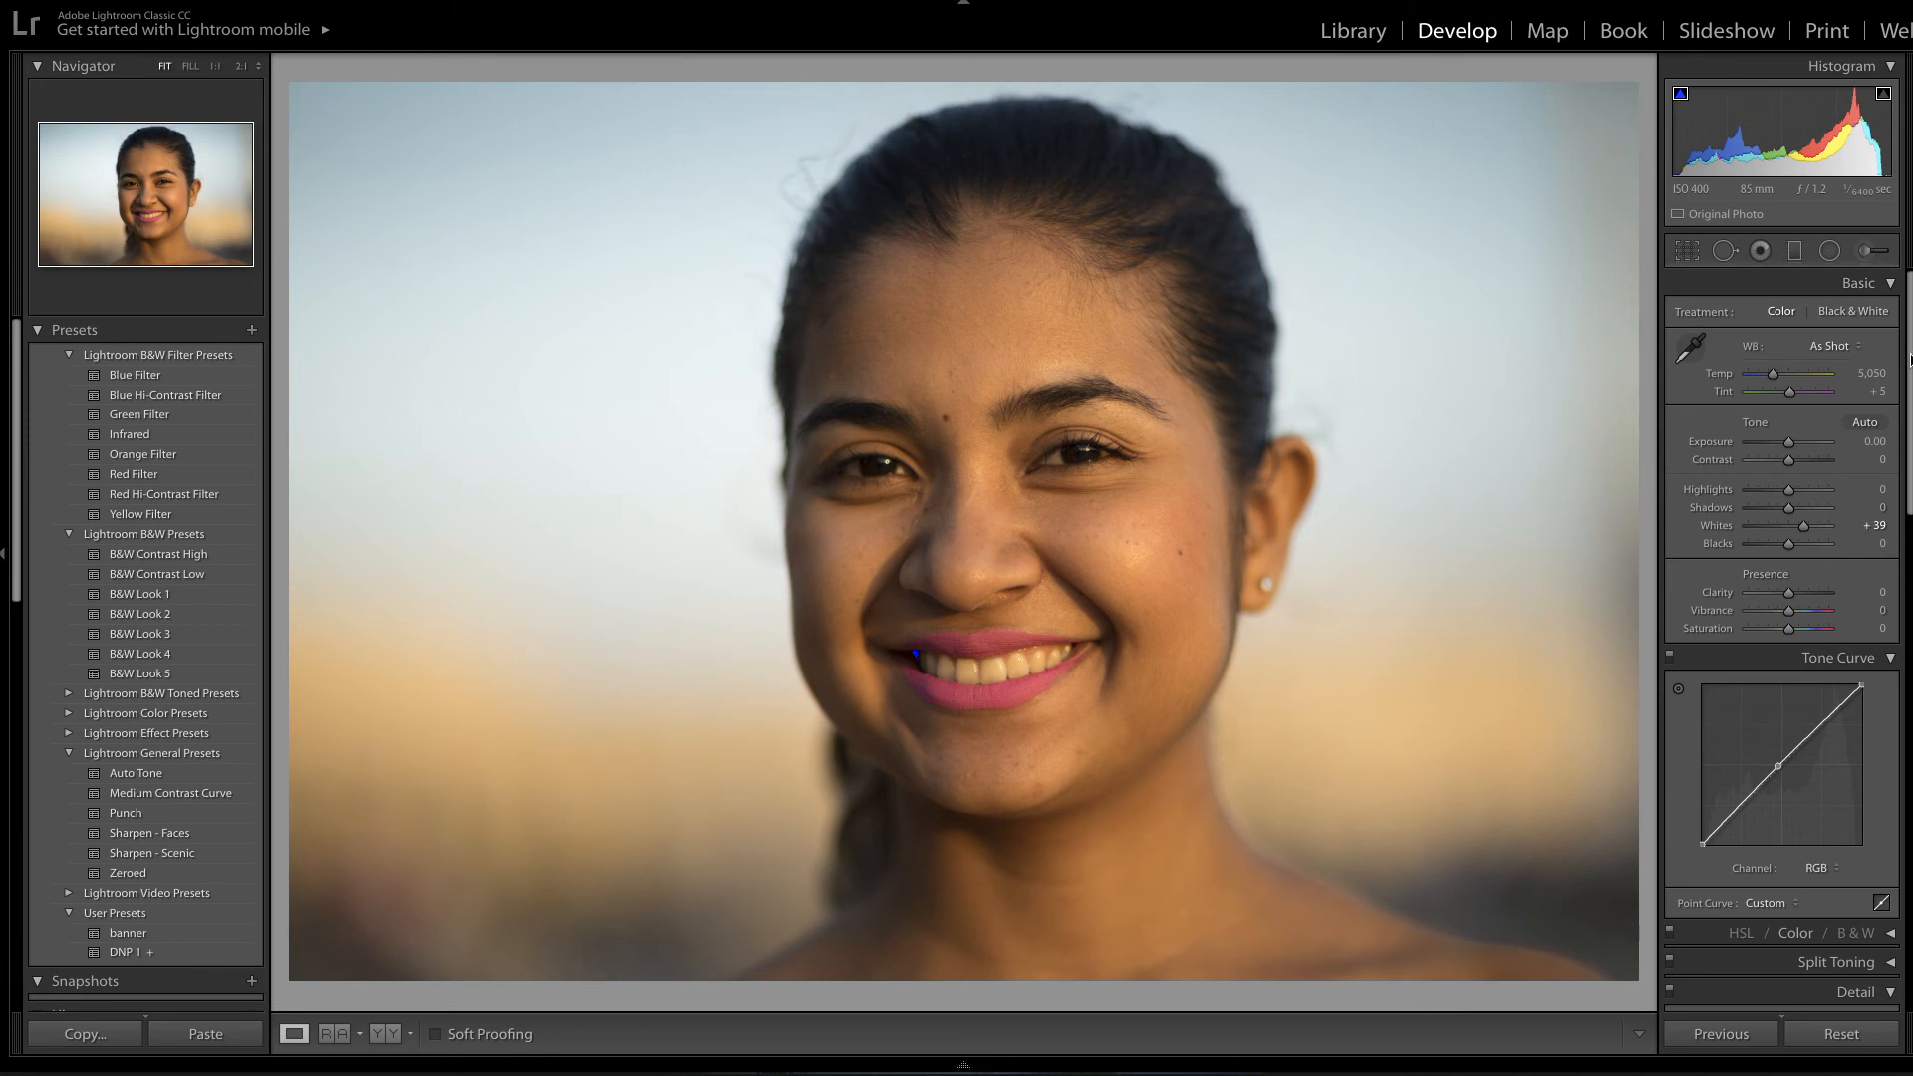
Apply the Sharpen - Scenic preset, drop Sharpening Amount to 0, and view the eyes at 1:1.
drag(1910, 359, 1904, 540)
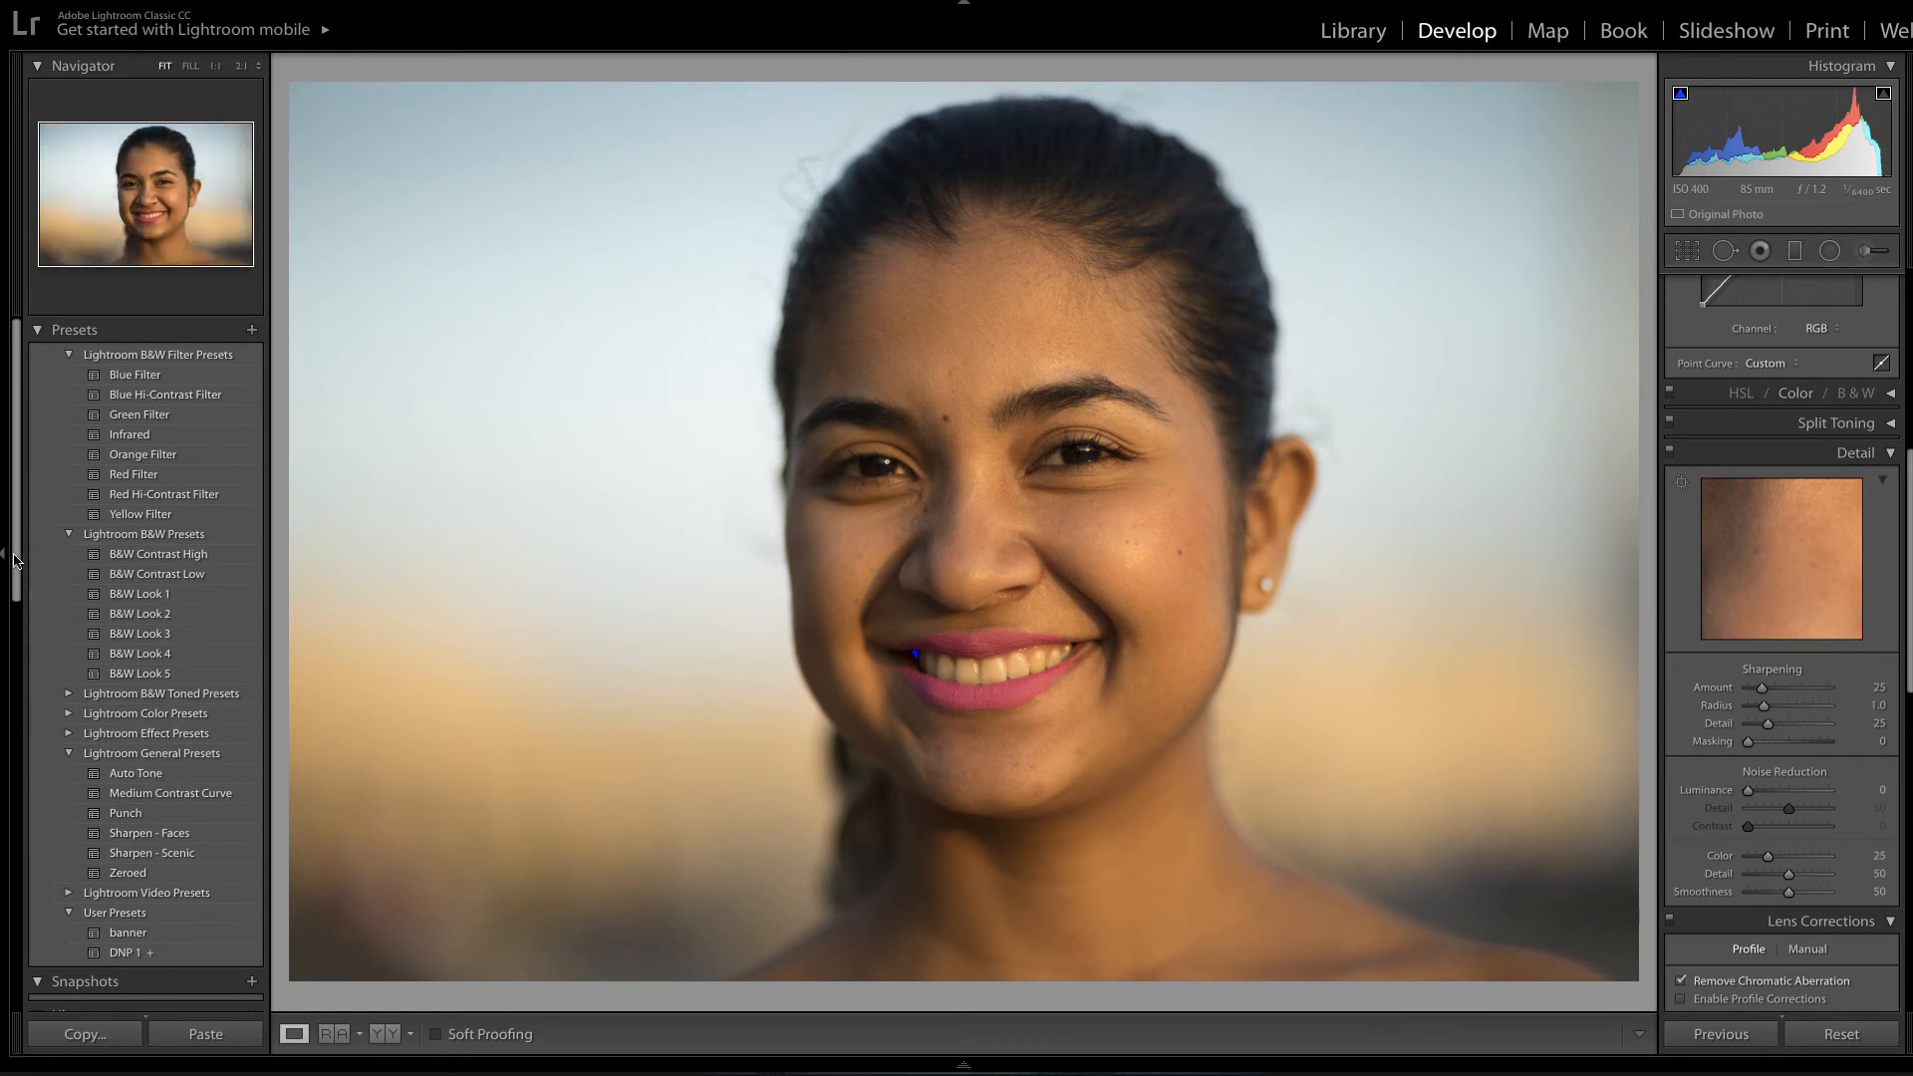
scroll(177, 837, down, 3)
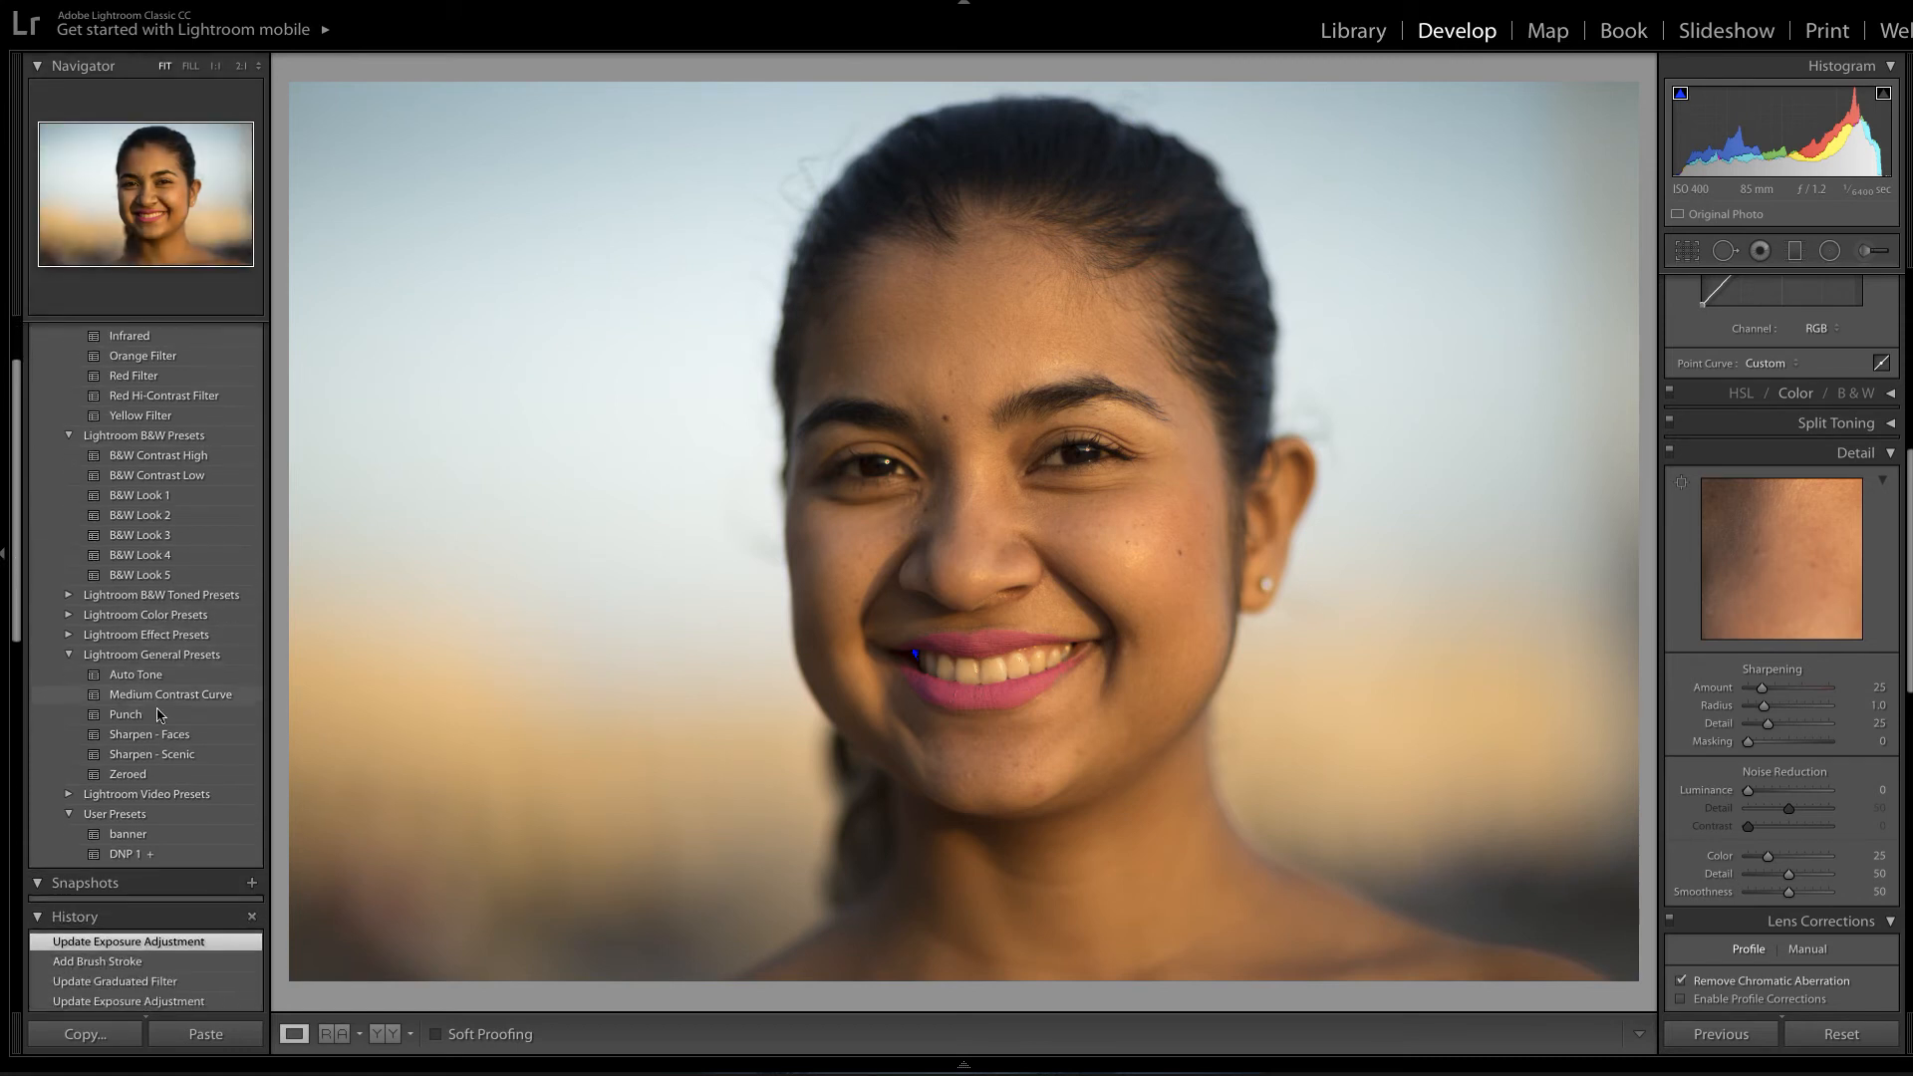
click(179, 757)
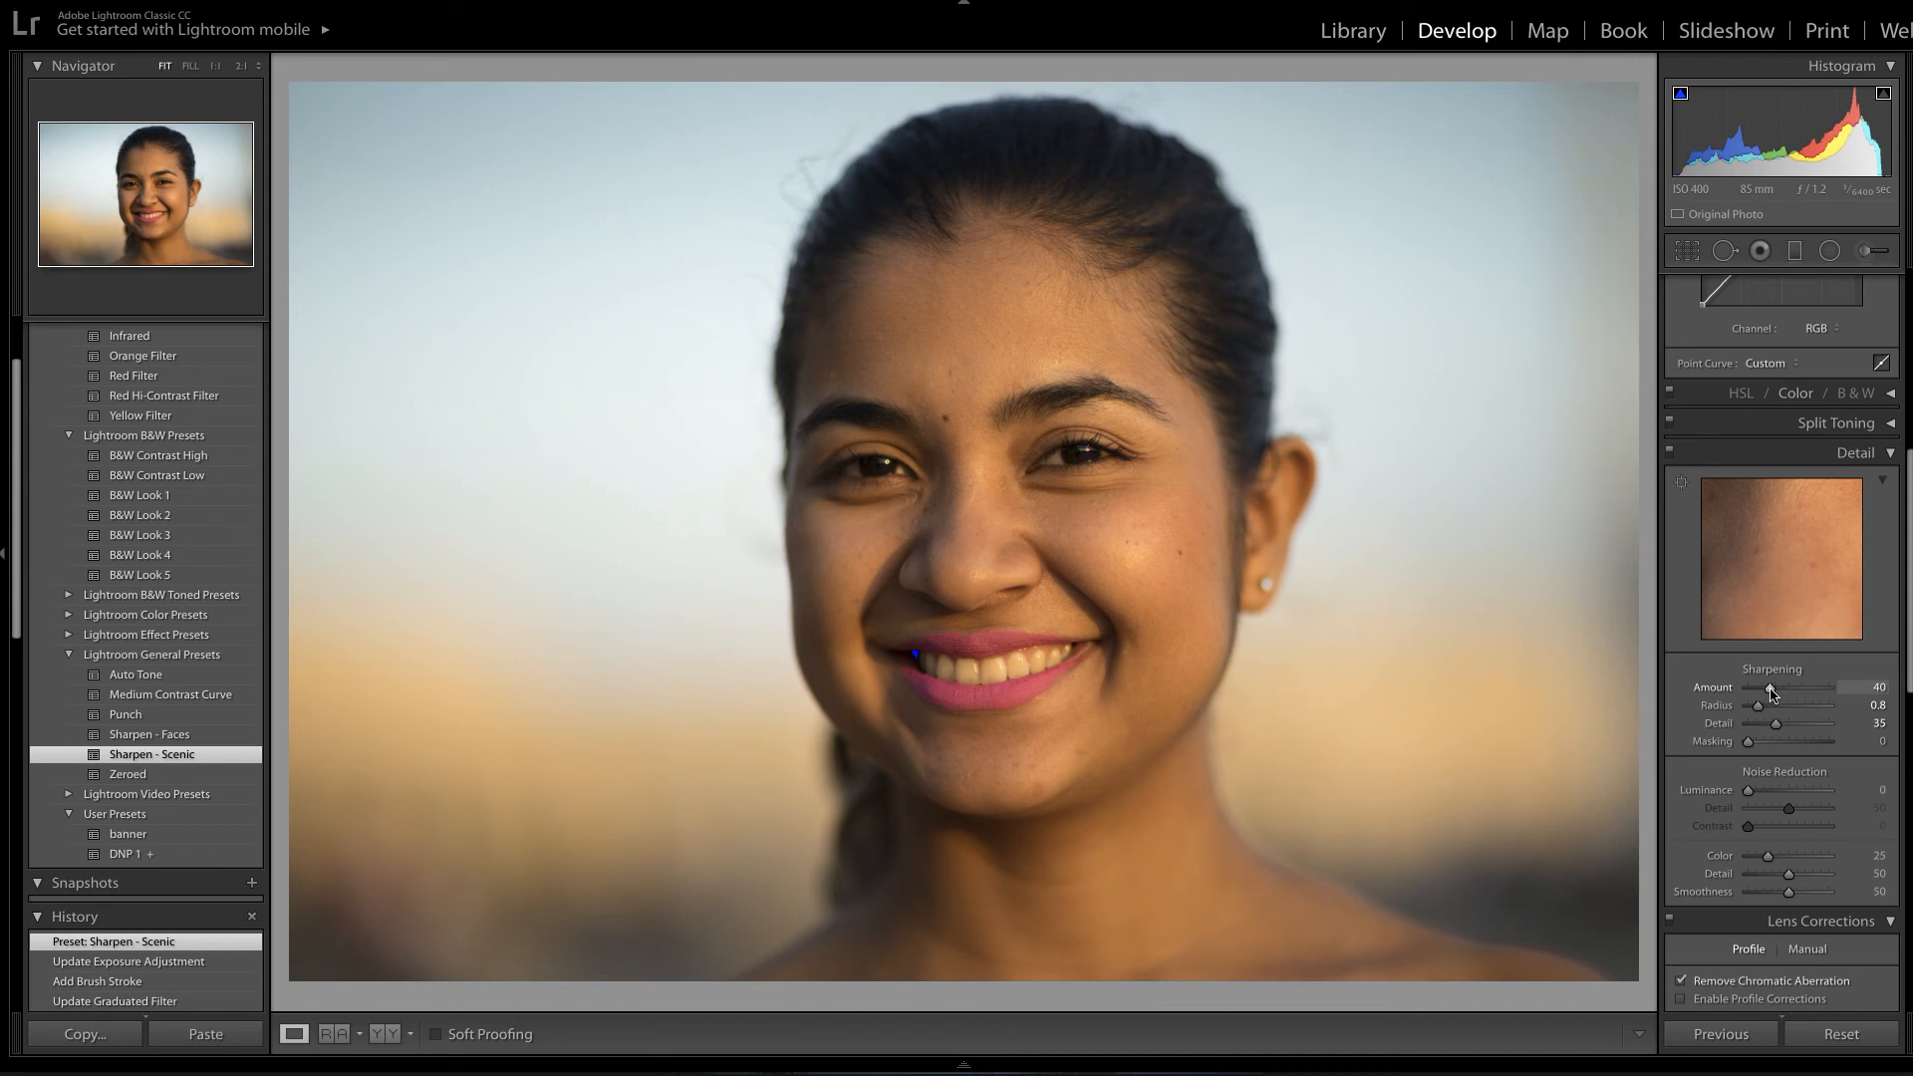
drag(1771, 692, 1732, 698)
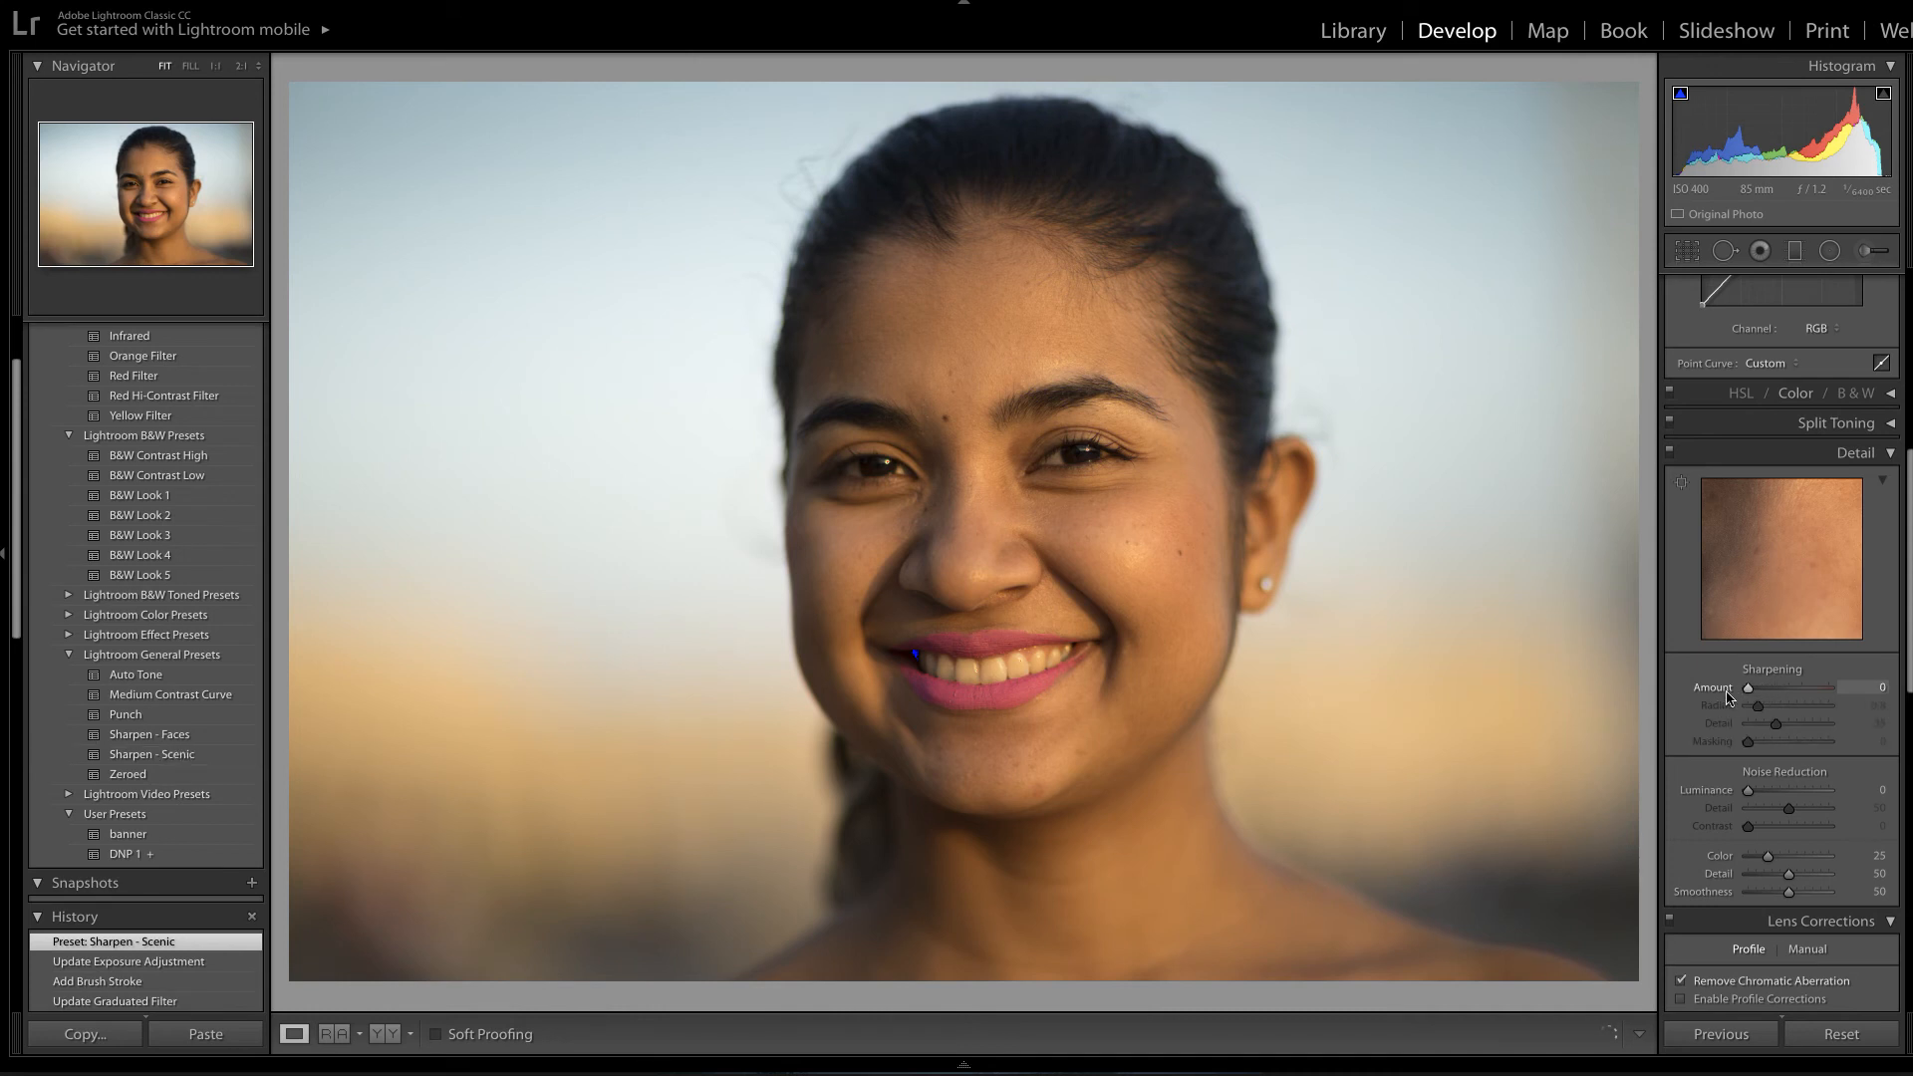
click(1078, 449)
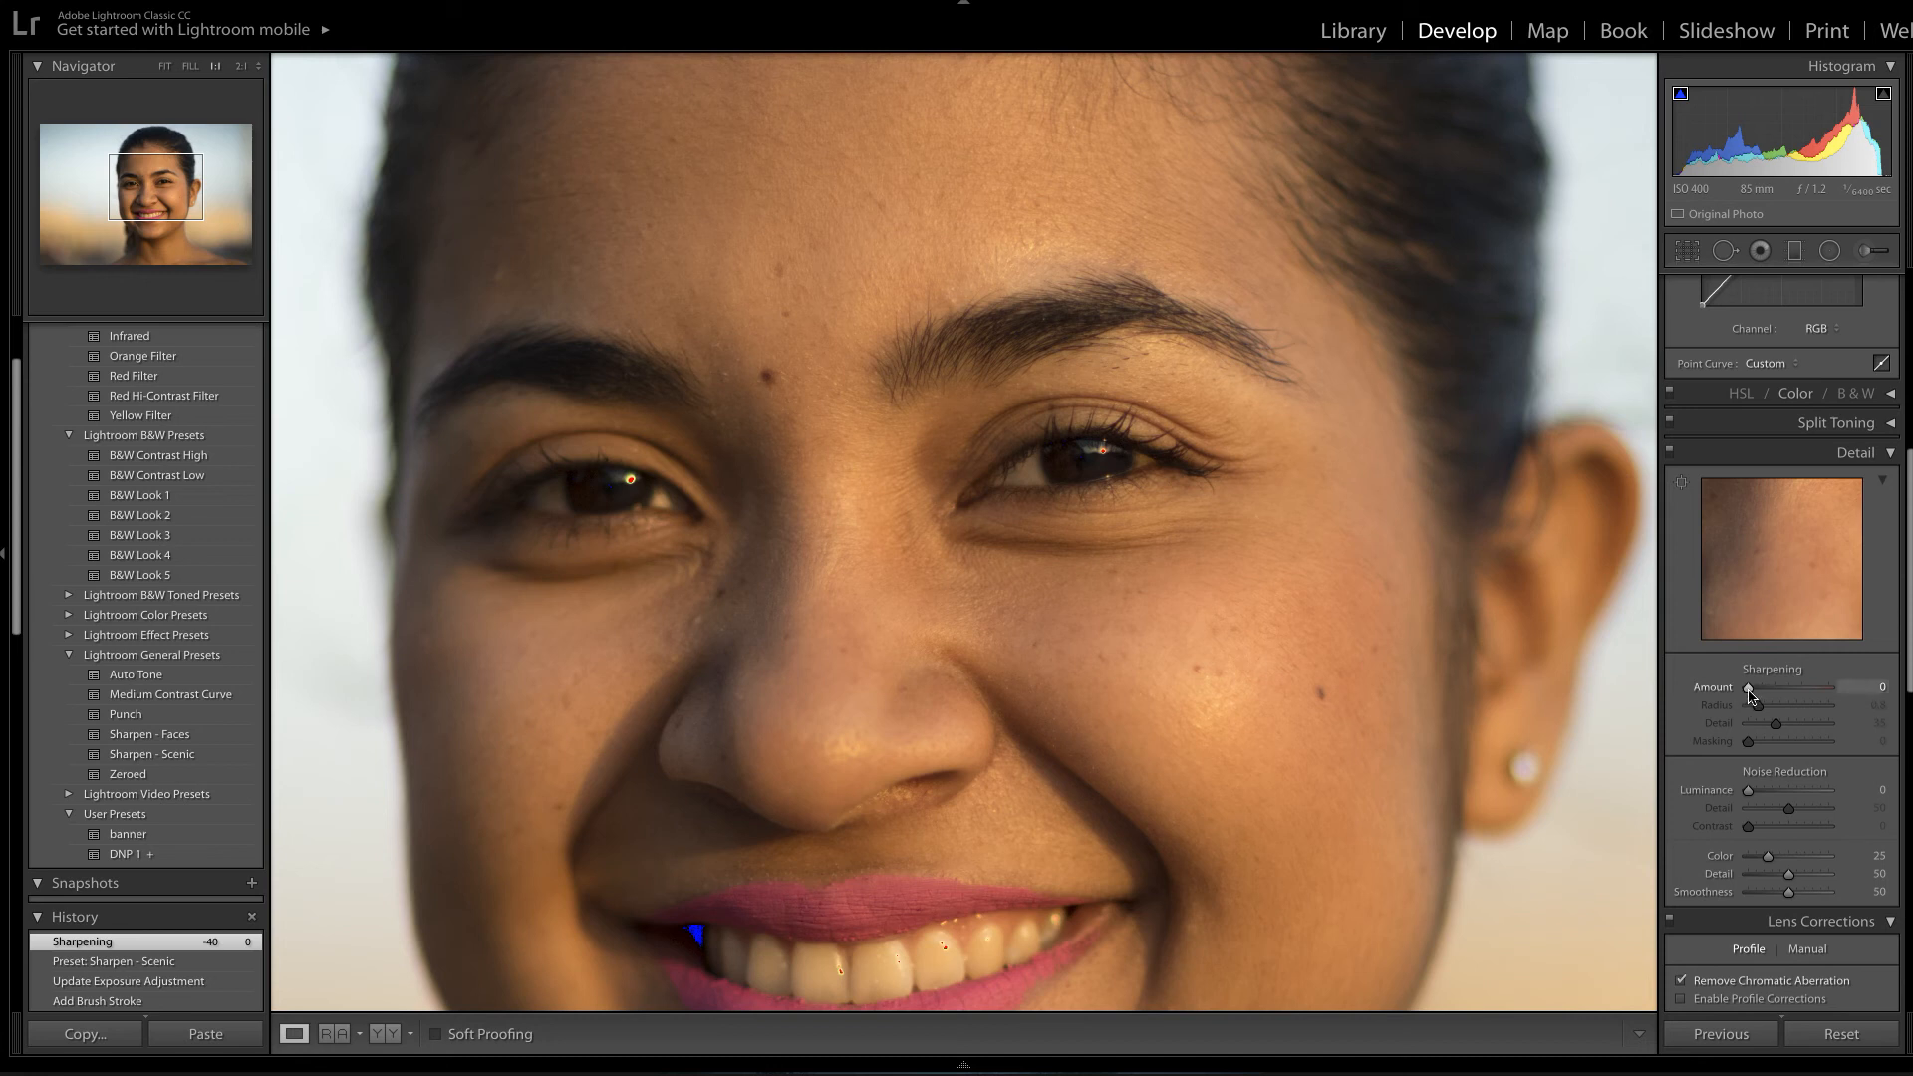
Apply Sharpen - Faces (Amount 35, Radius 1.4, Detail 15, Masking 60) and return to Fit view.
drag(1749, 693, 1868, 699)
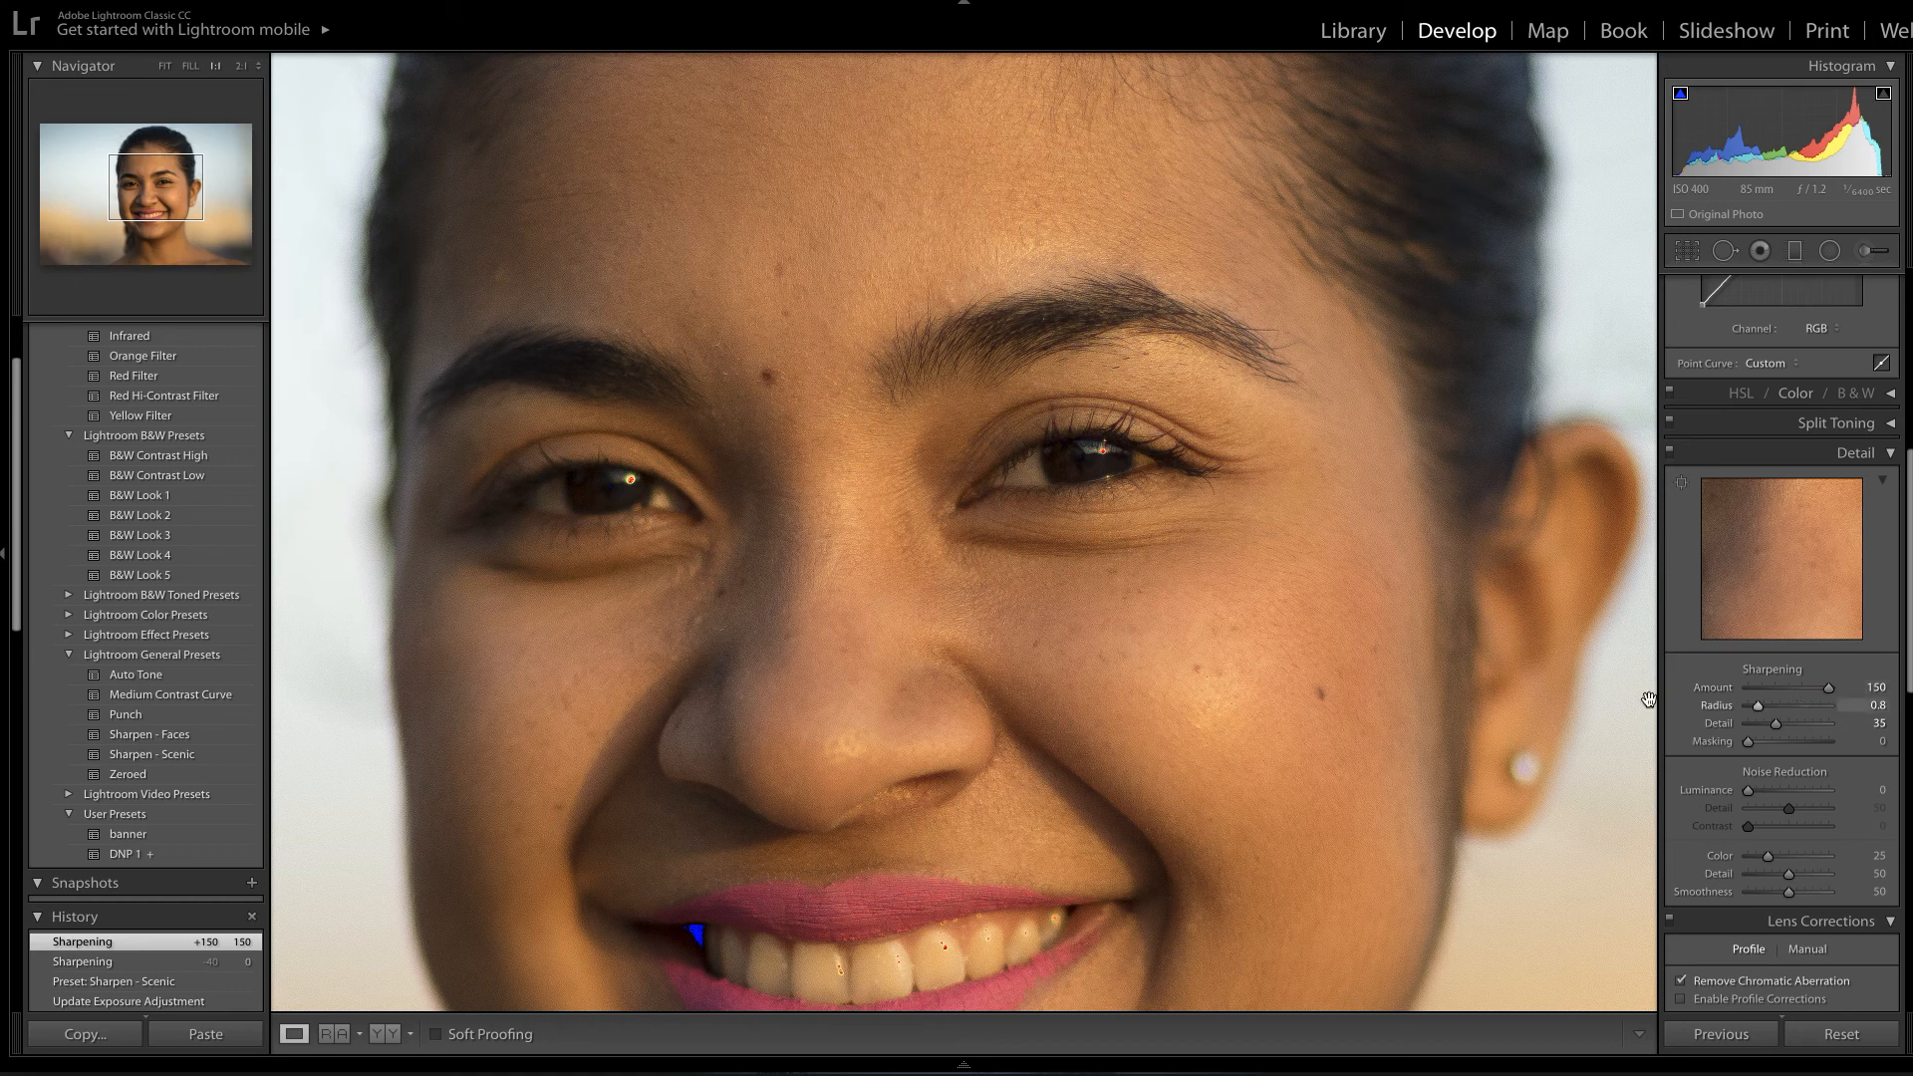
click(142, 741)
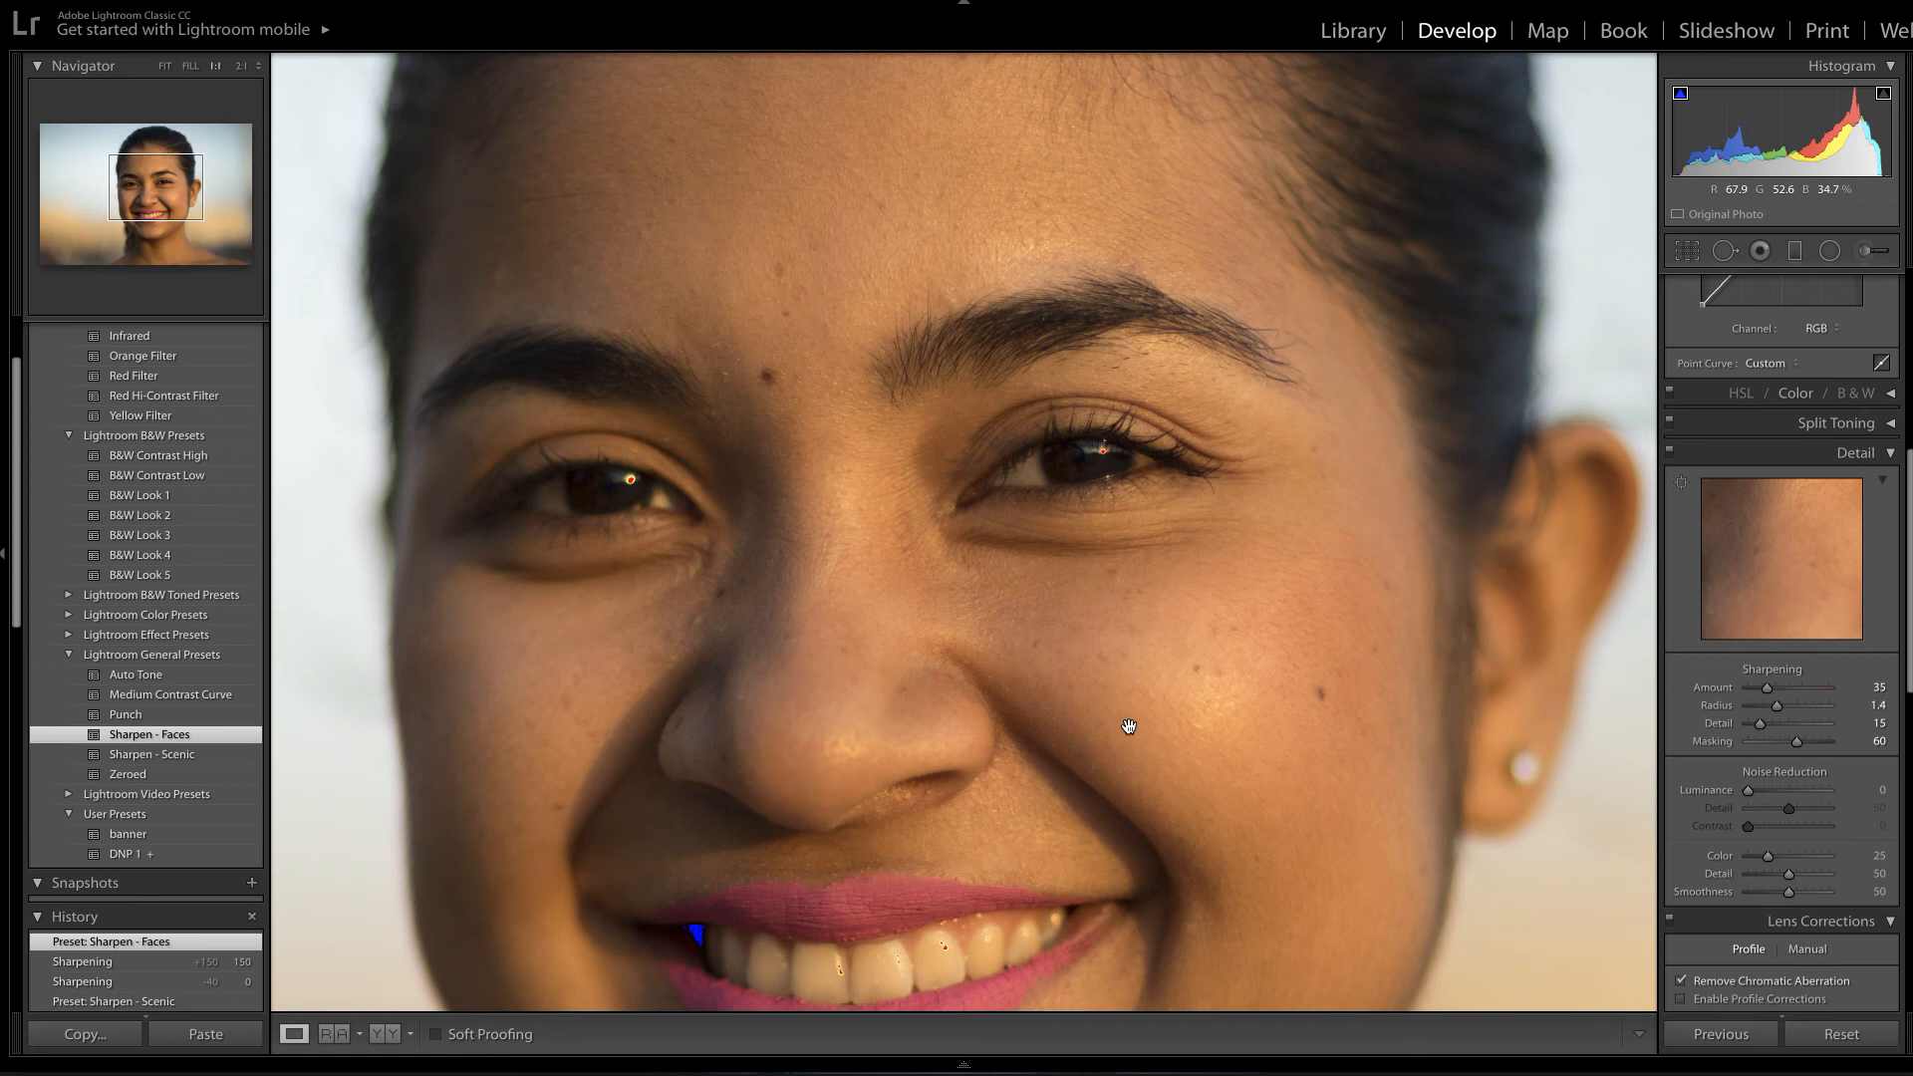
click(1077, 629)
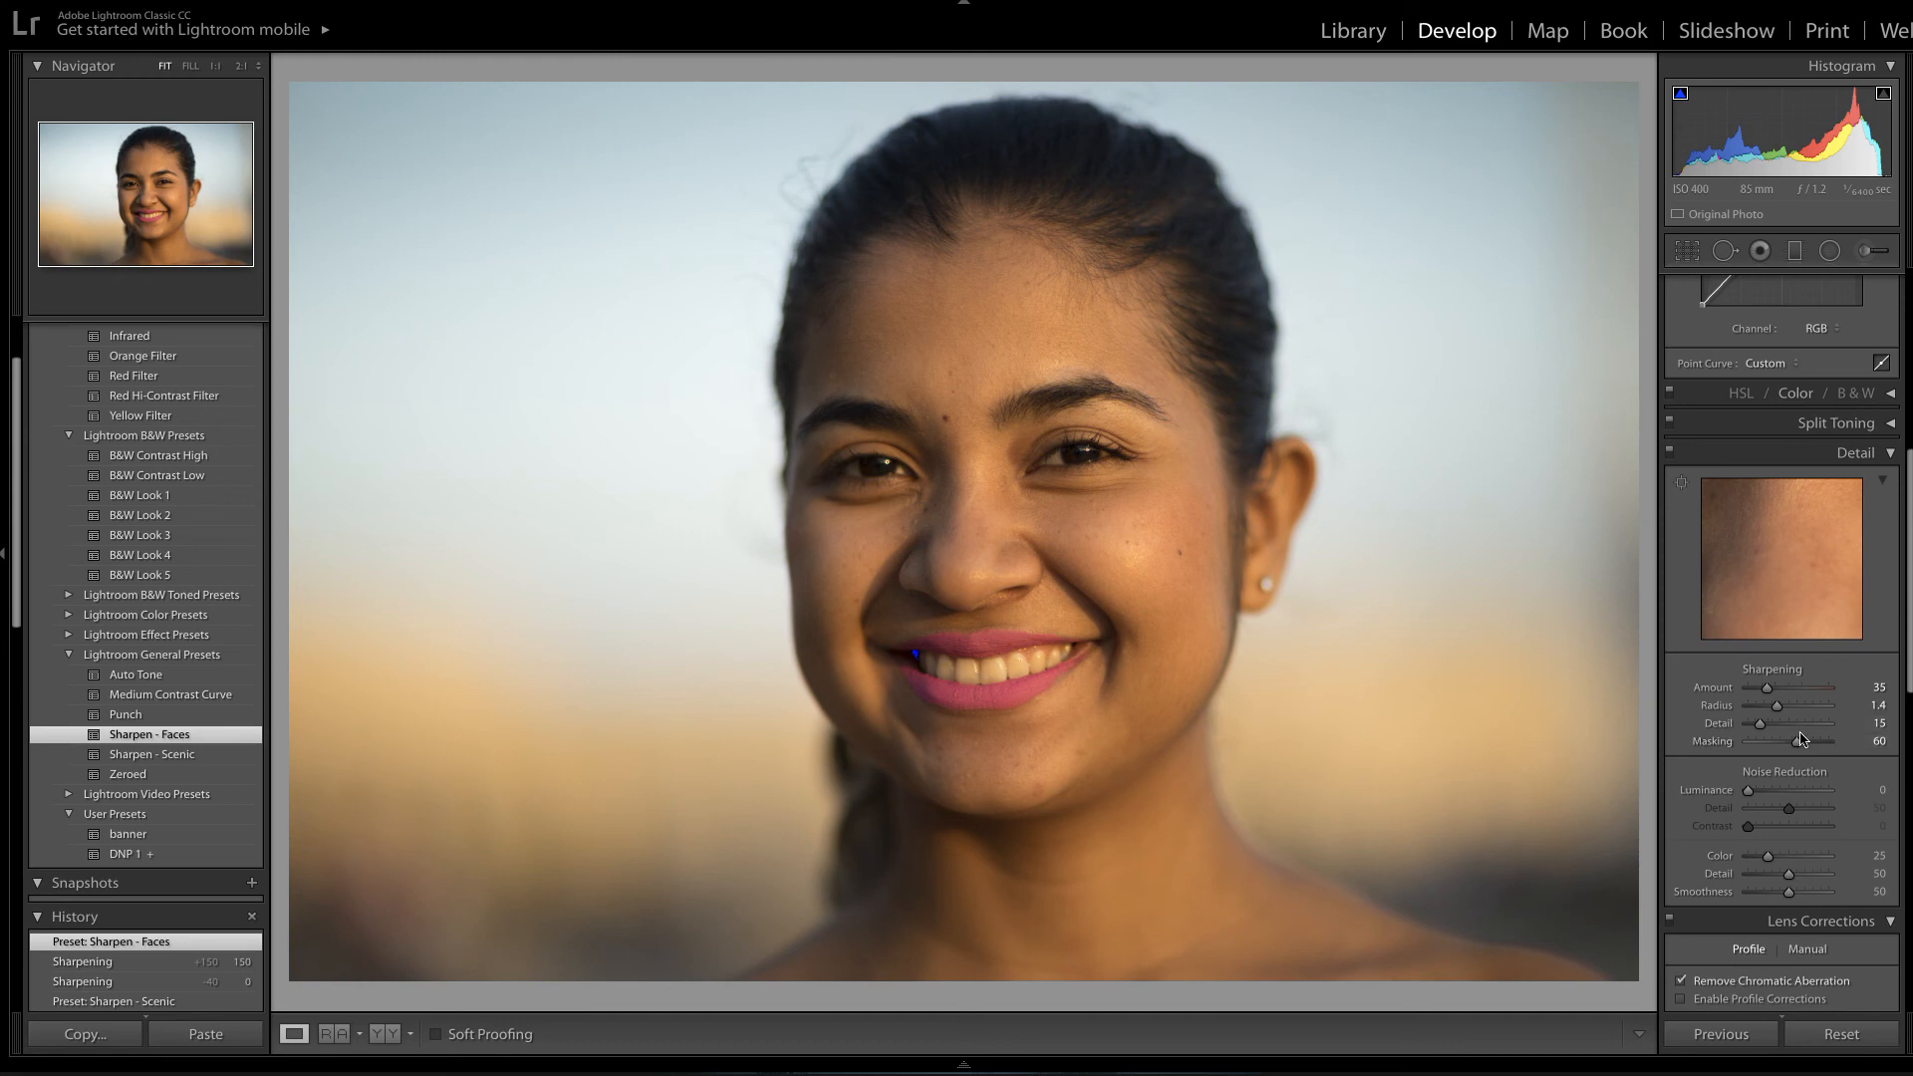
key(alt)
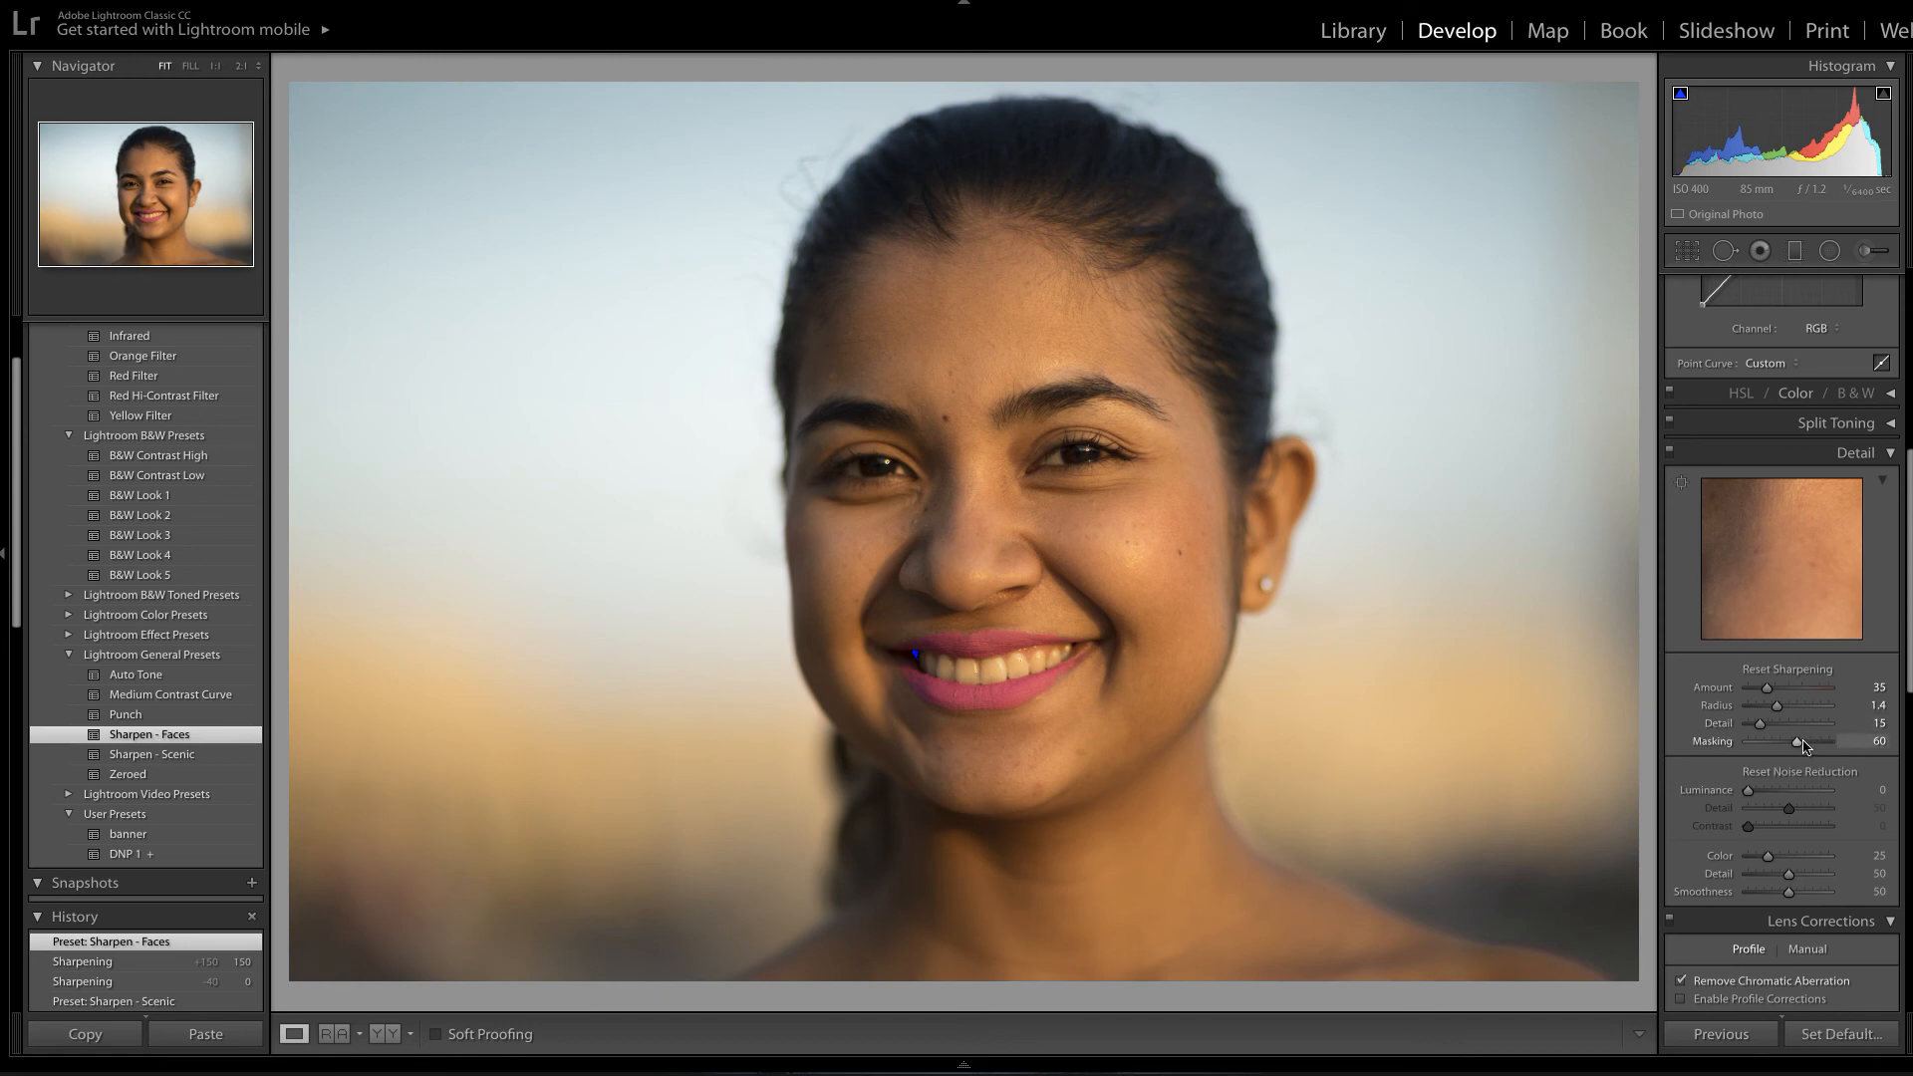
Lower sharpening Masking from 60 to 25 while previewing the mask, then settle it at 29.
drag(1797, 748, 1778, 751)
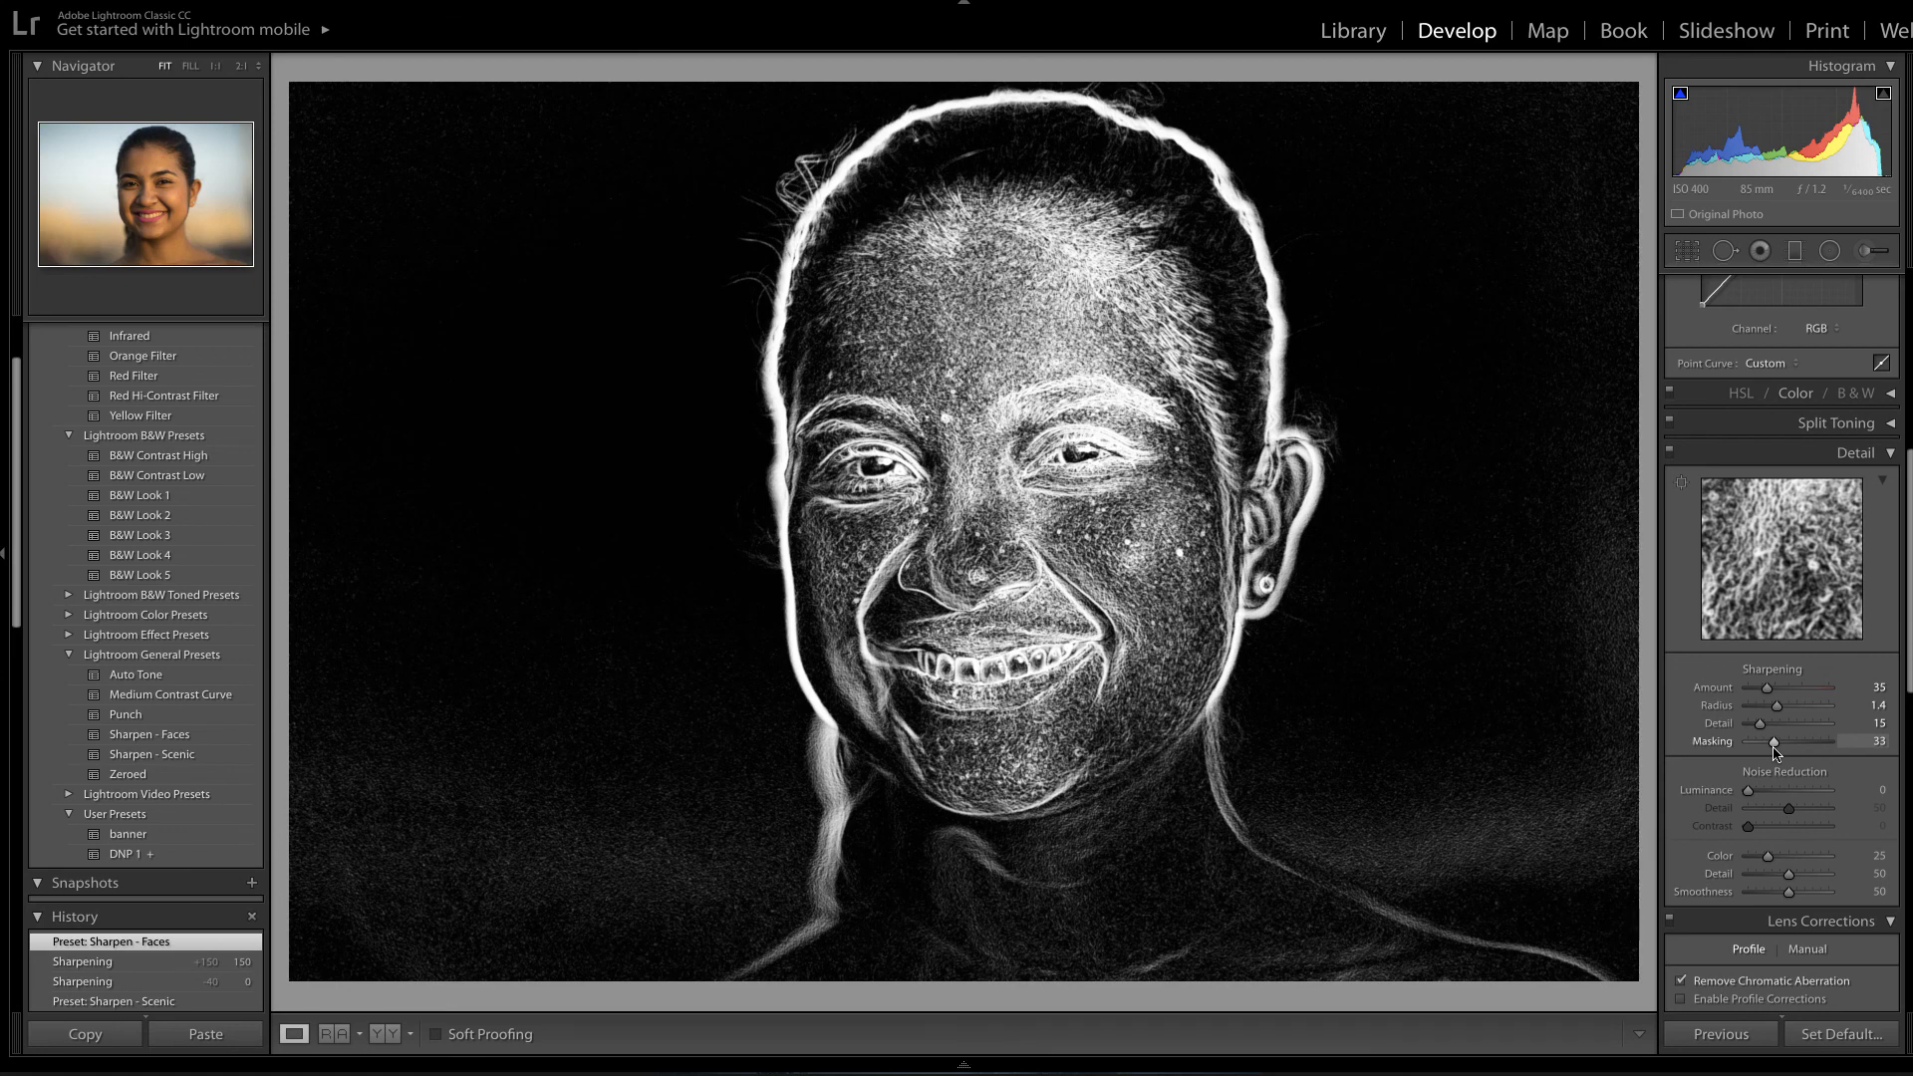
drag(1775, 750, 1768, 749)
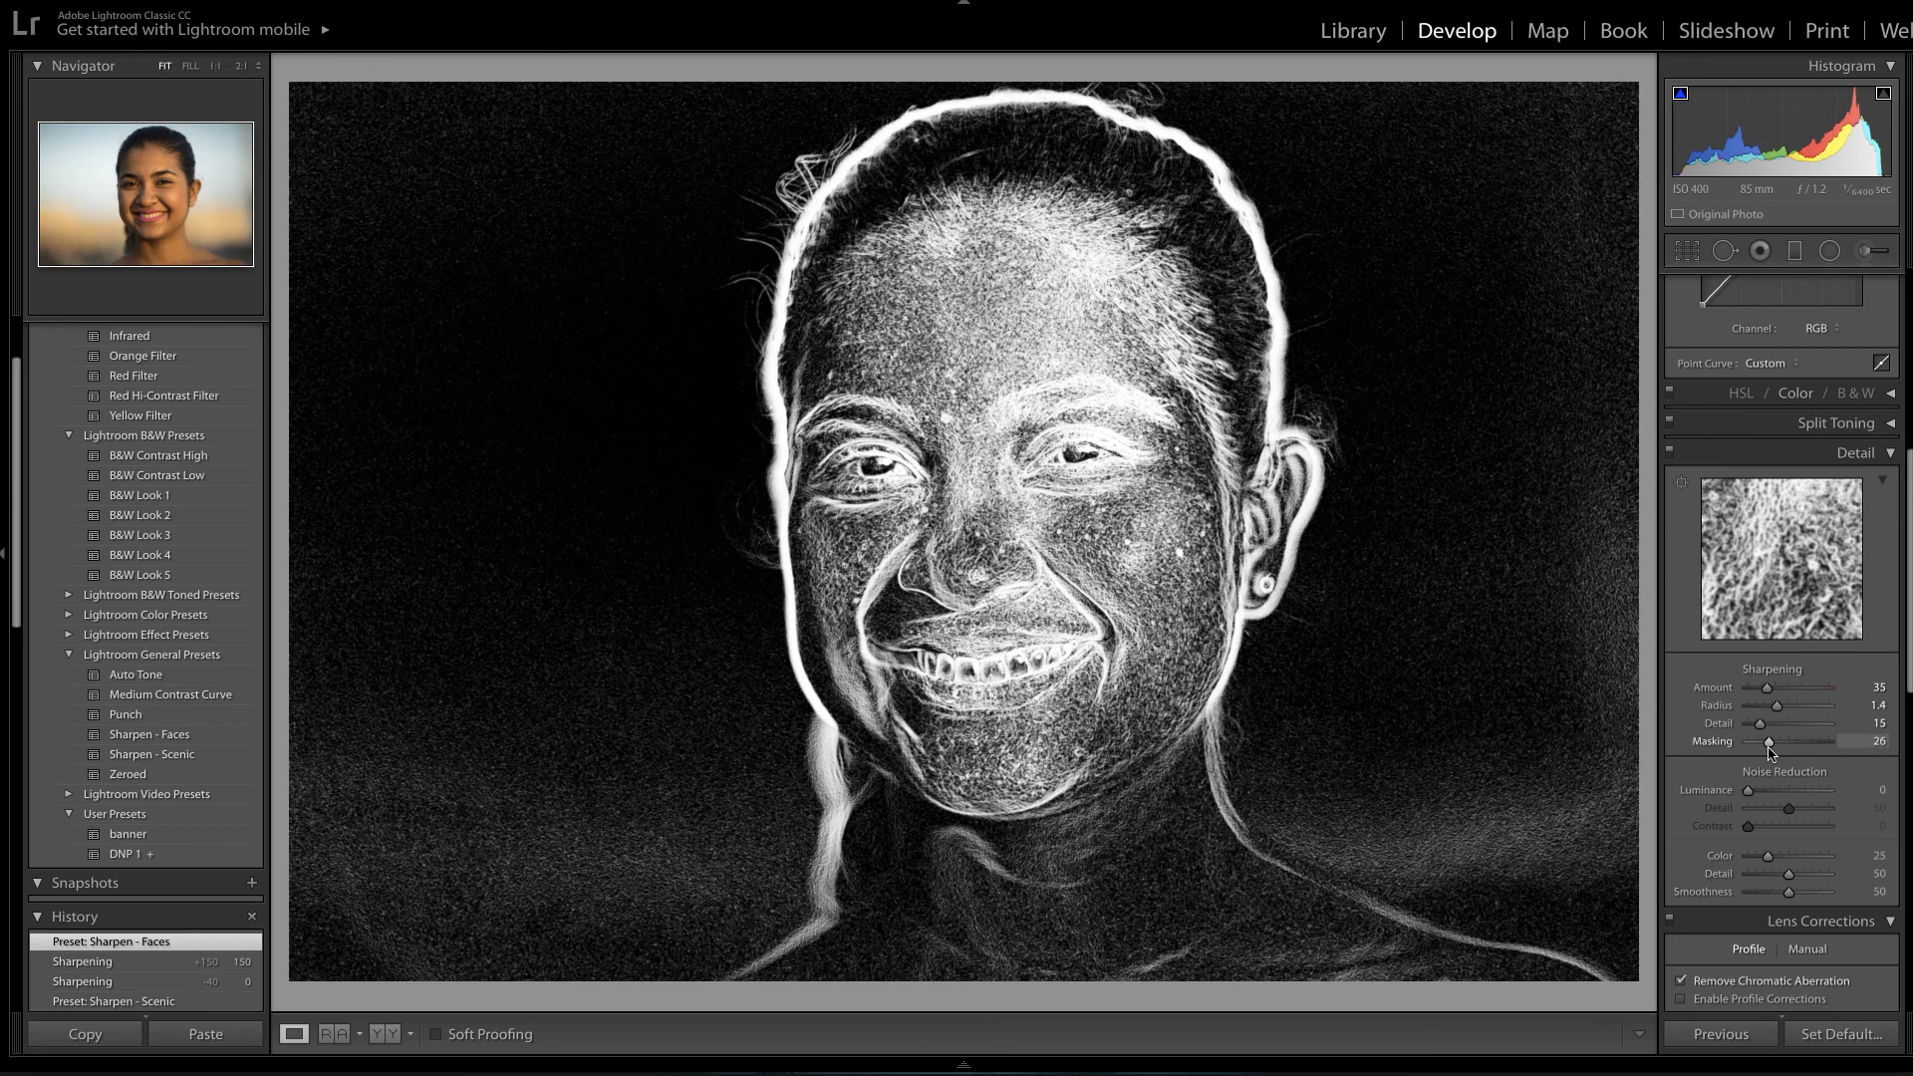
drag(1769, 749, 1772, 749)
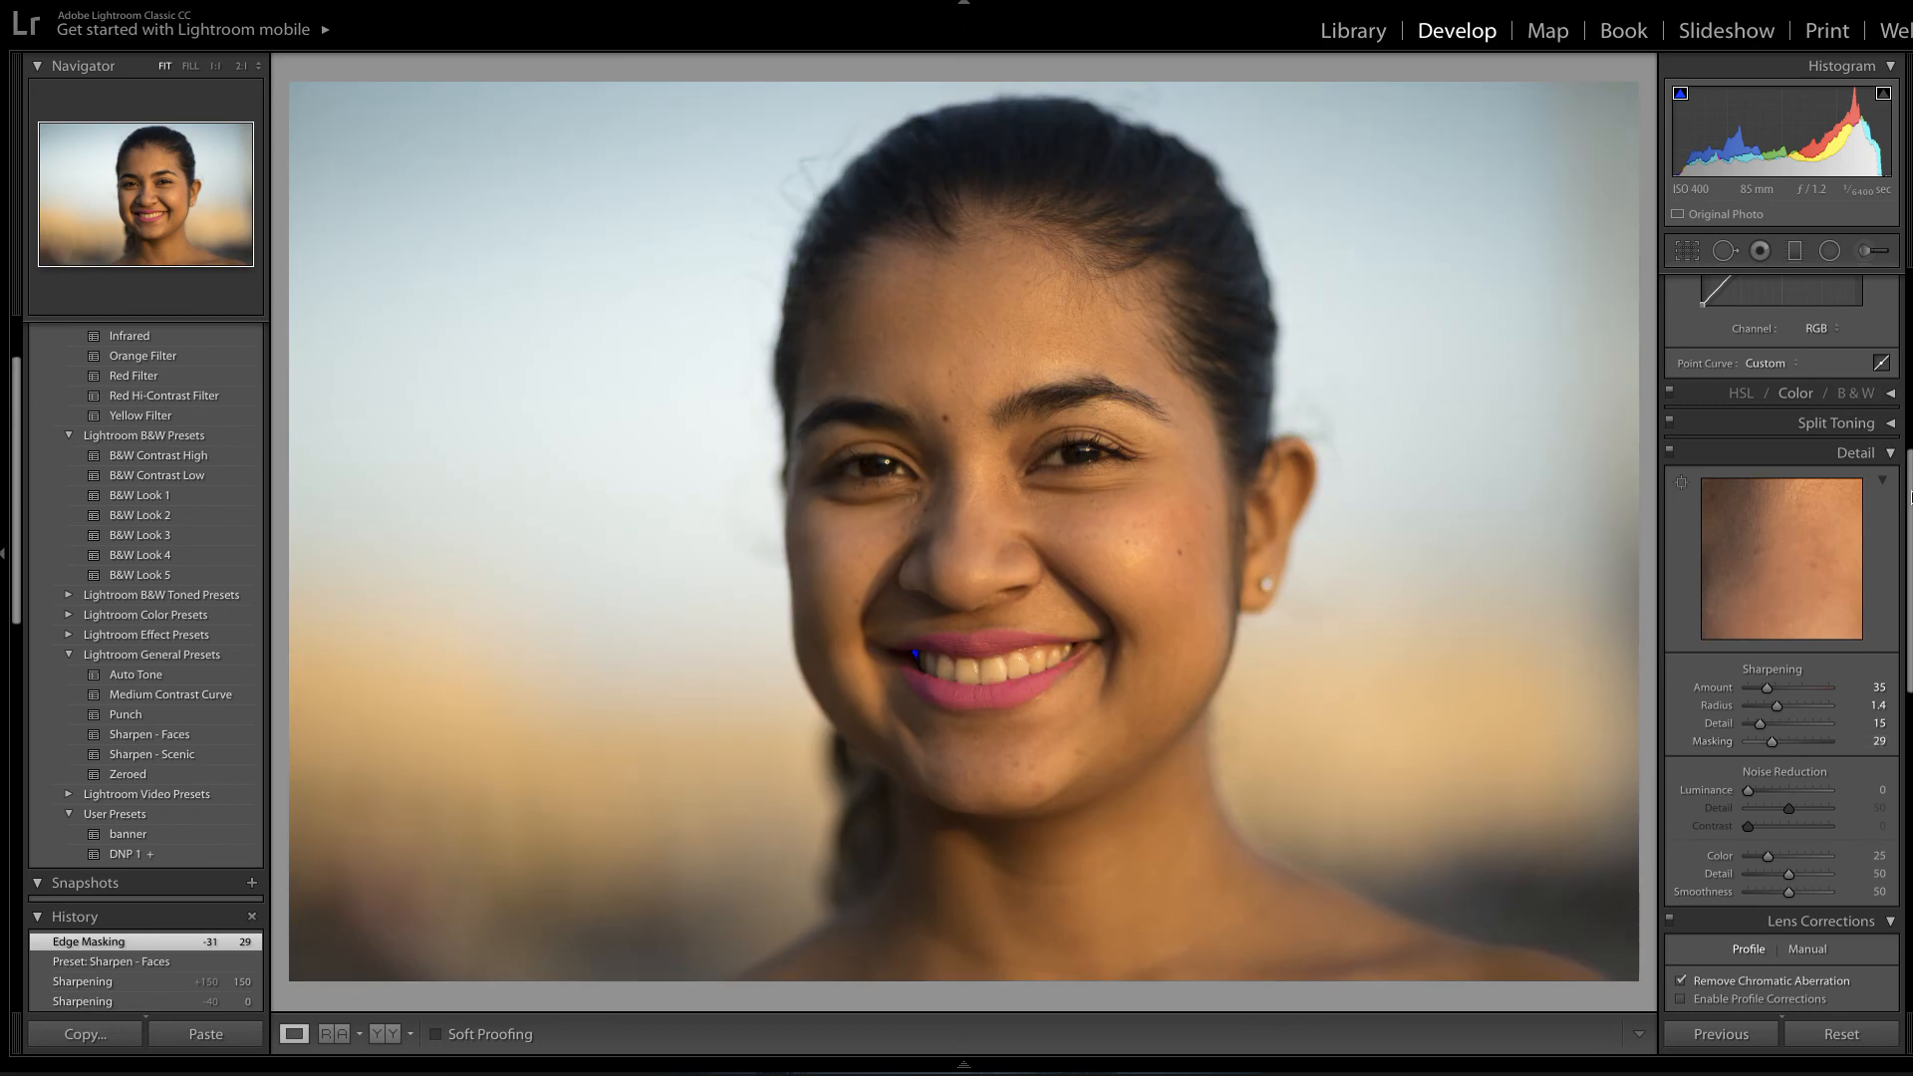
Switch to the YY Before/After view, placing the original portrait beside the edited one.
scroll(1911, 496, down, 5)
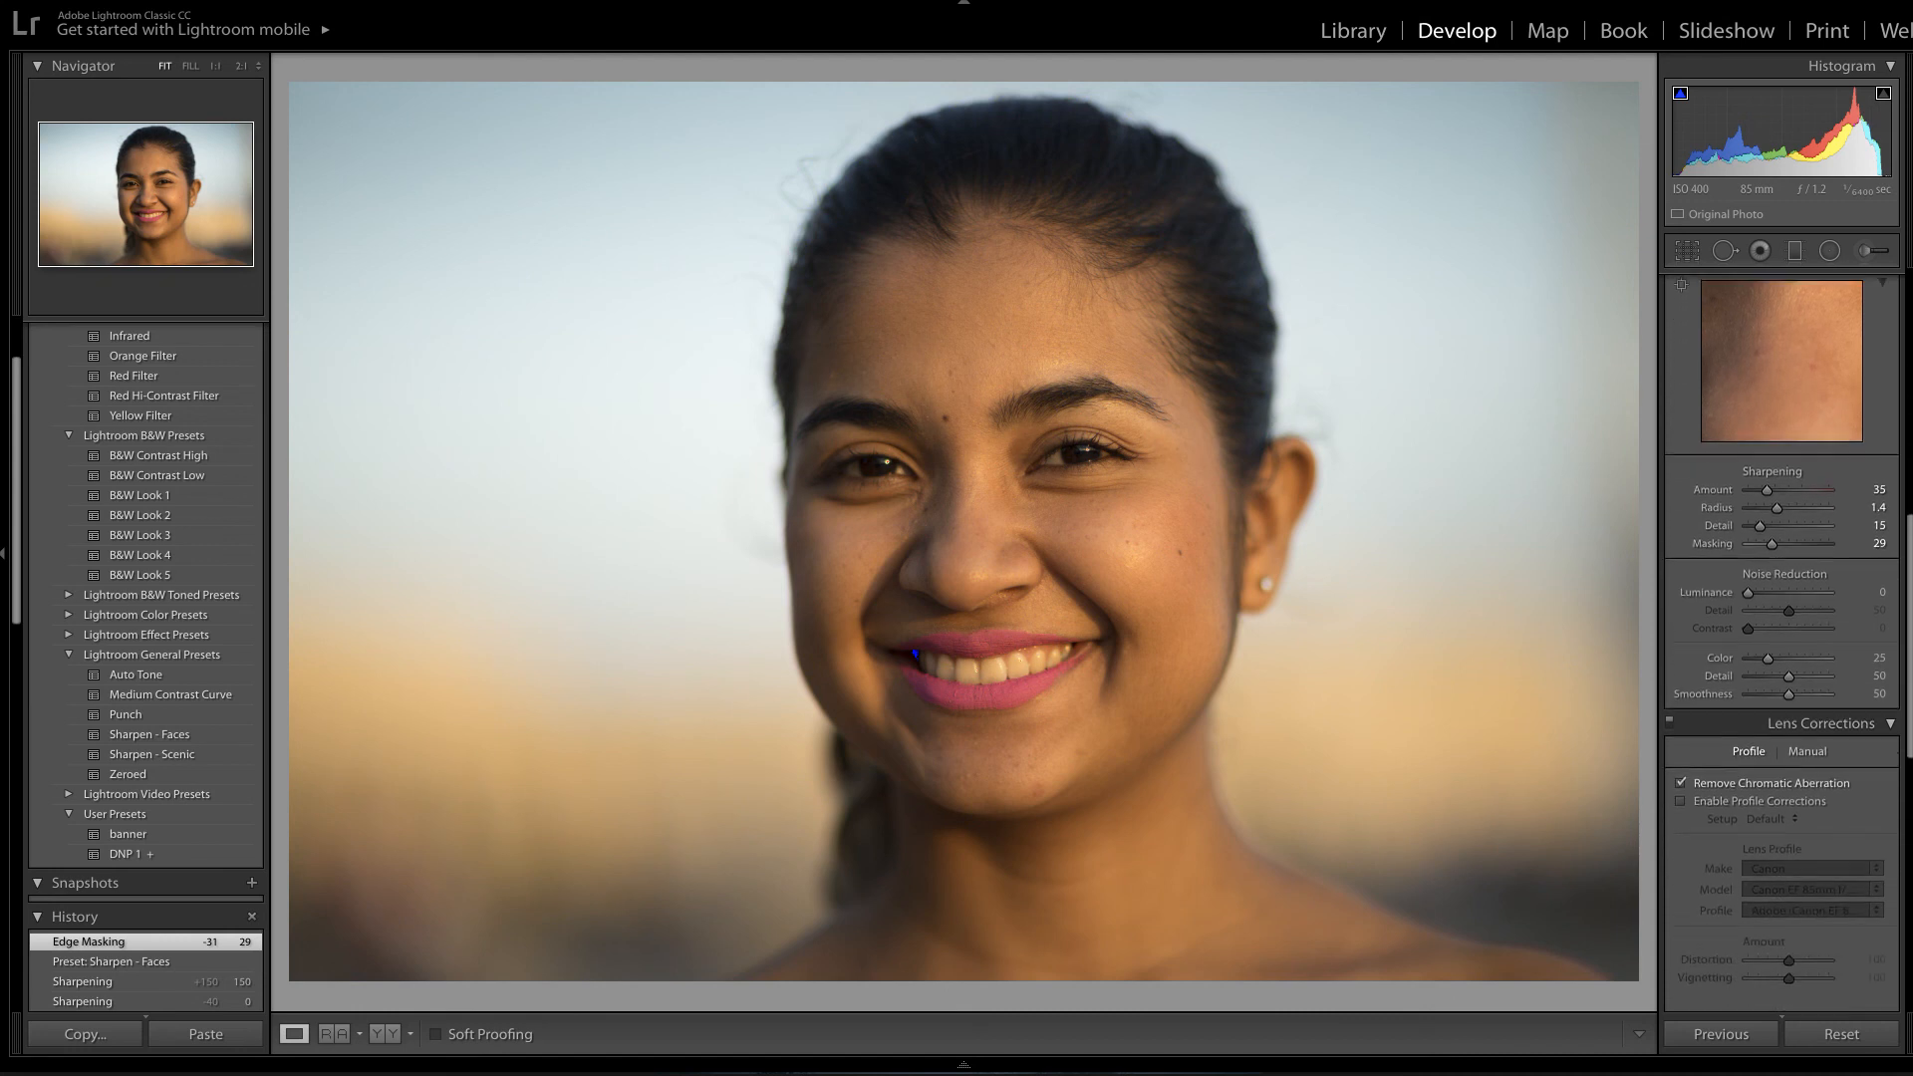
scroll(1782, 638, down, 4)
scroll(1860, 743, down, 5)
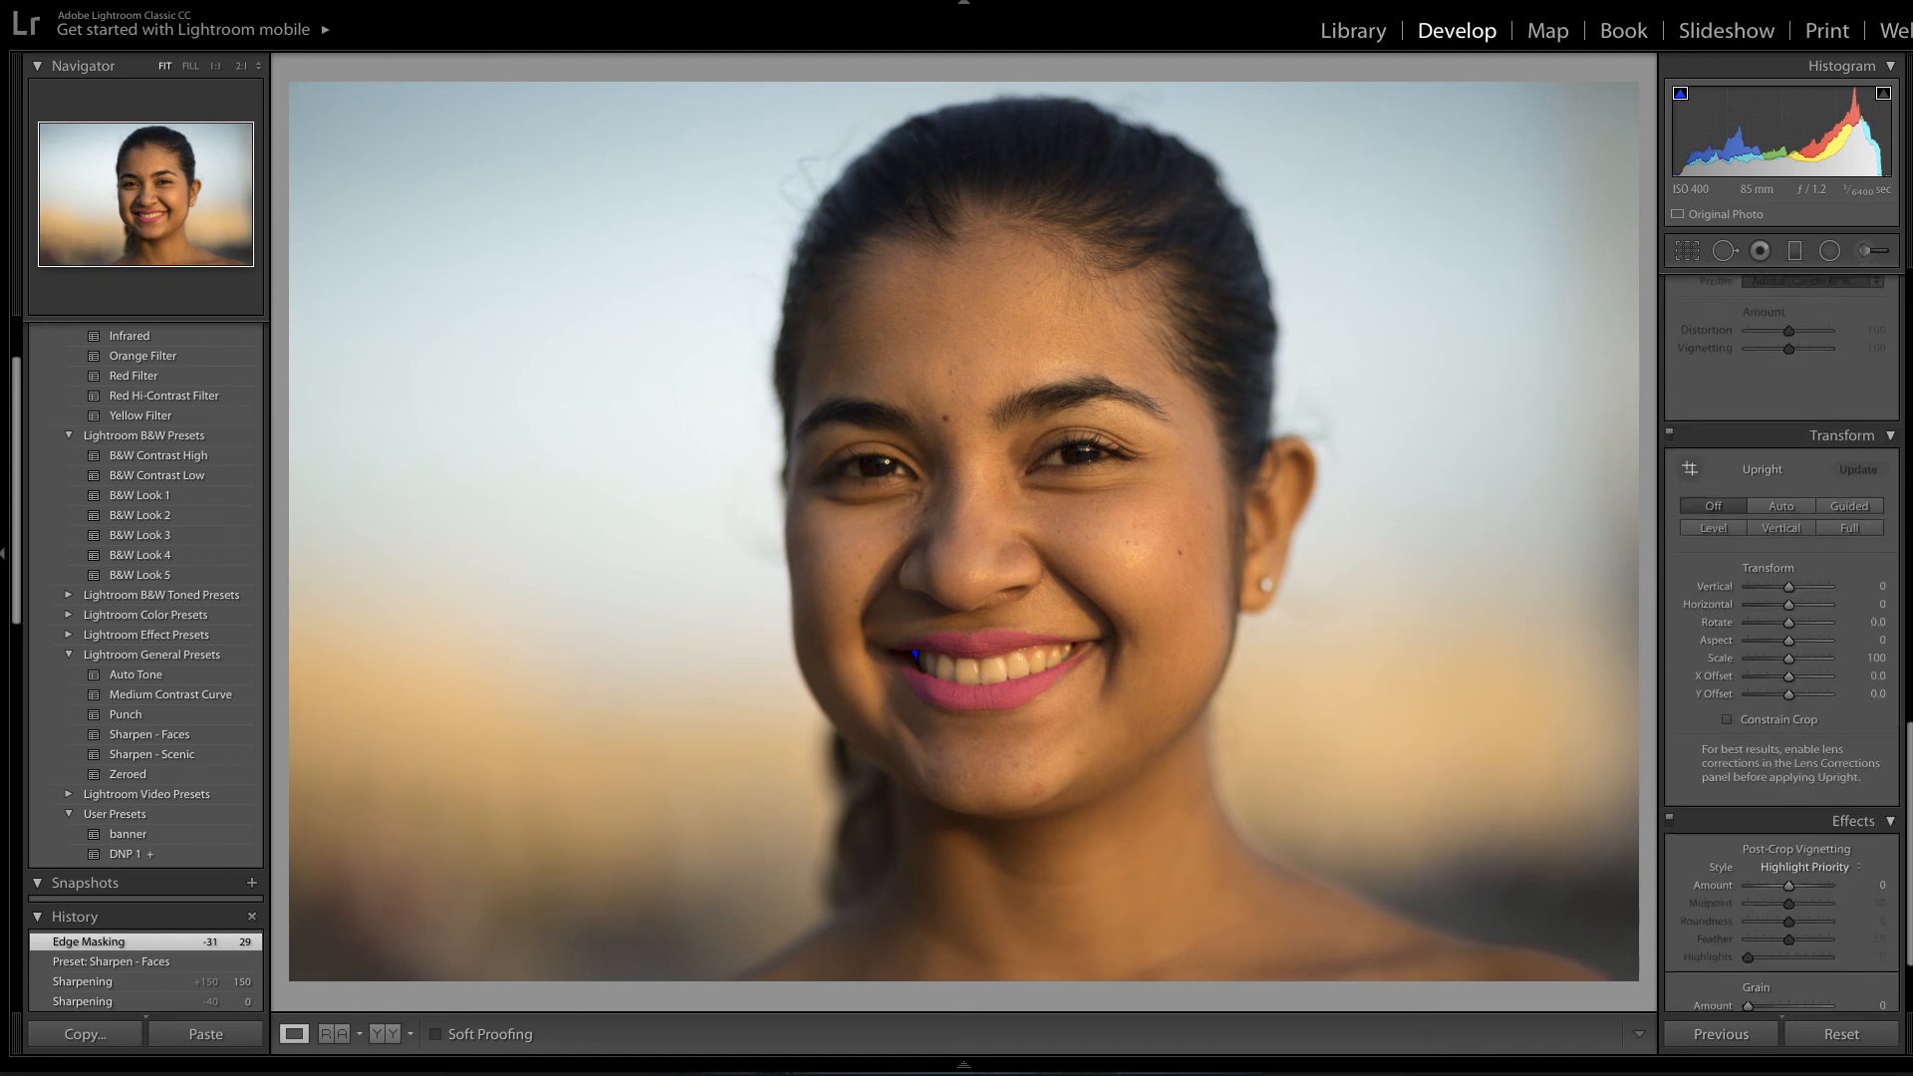
click(392, 1036)
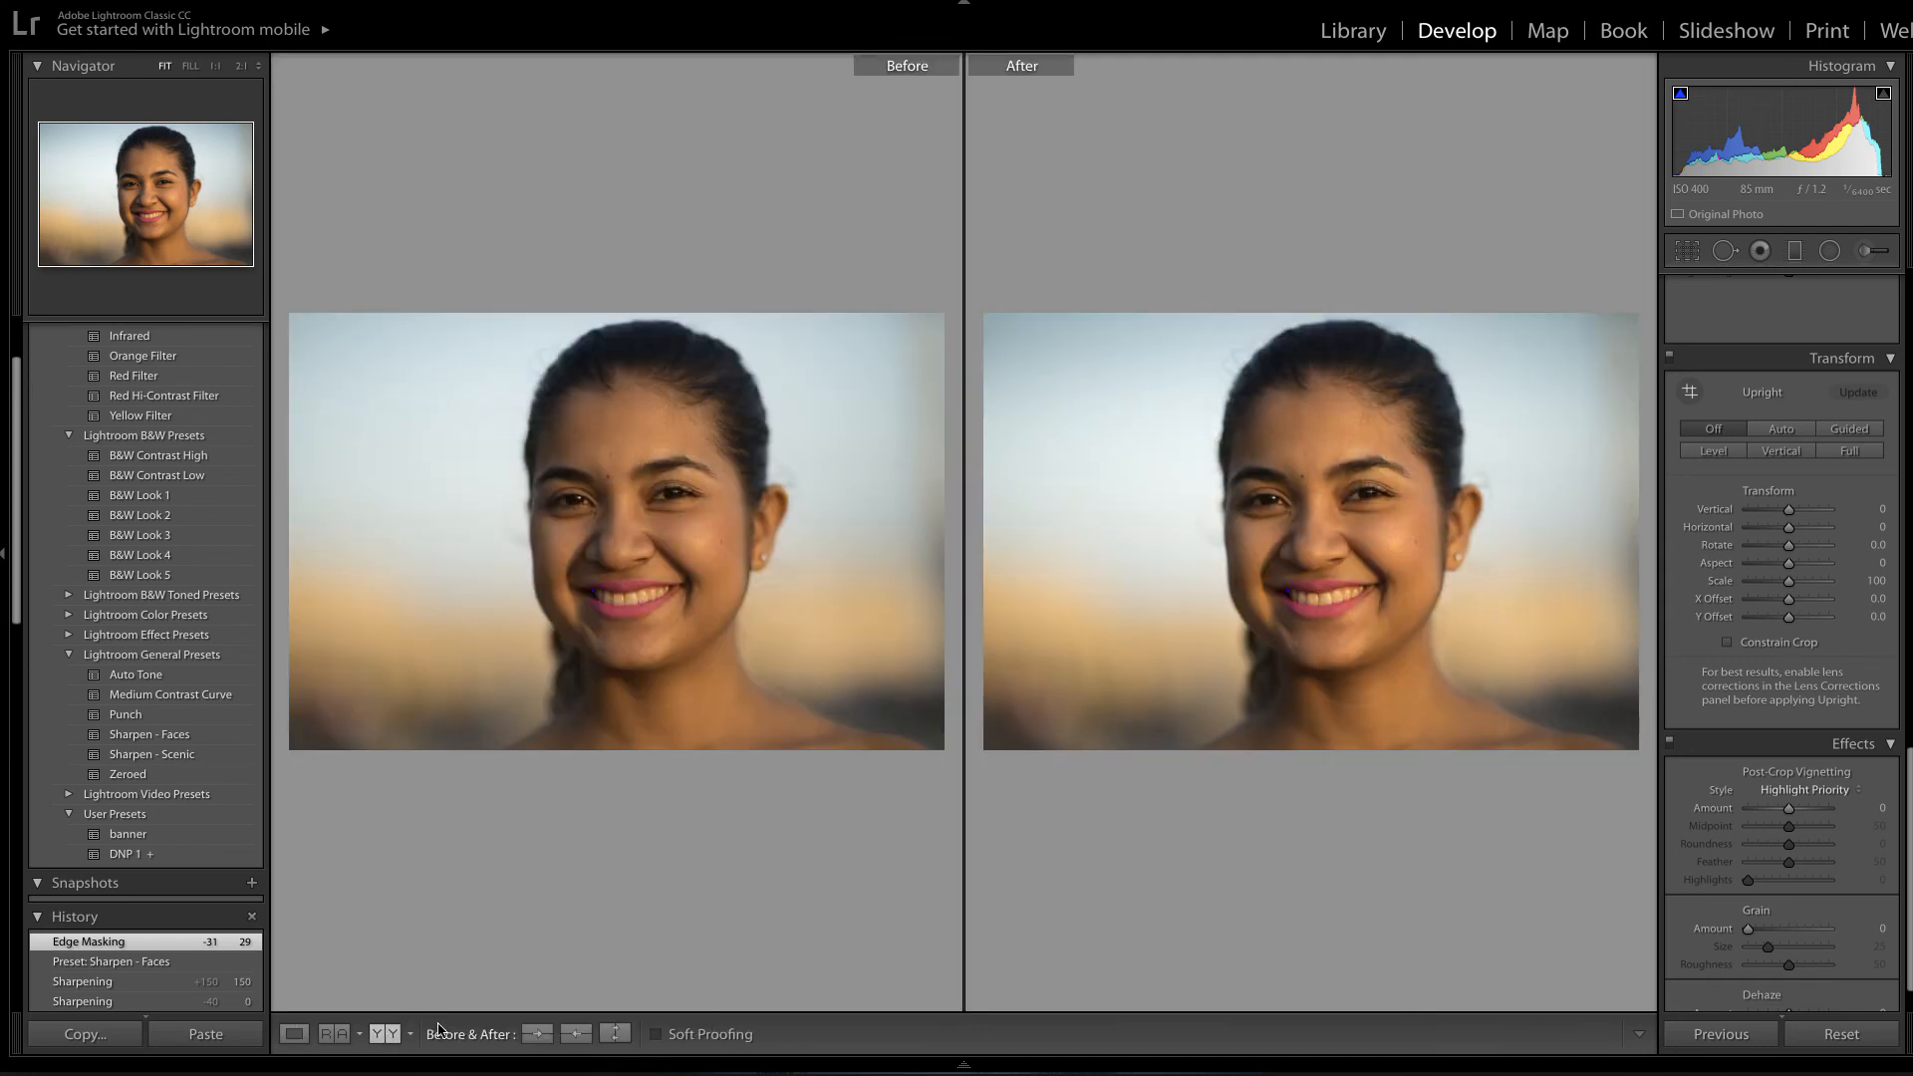
mouse_move(441, 1074)
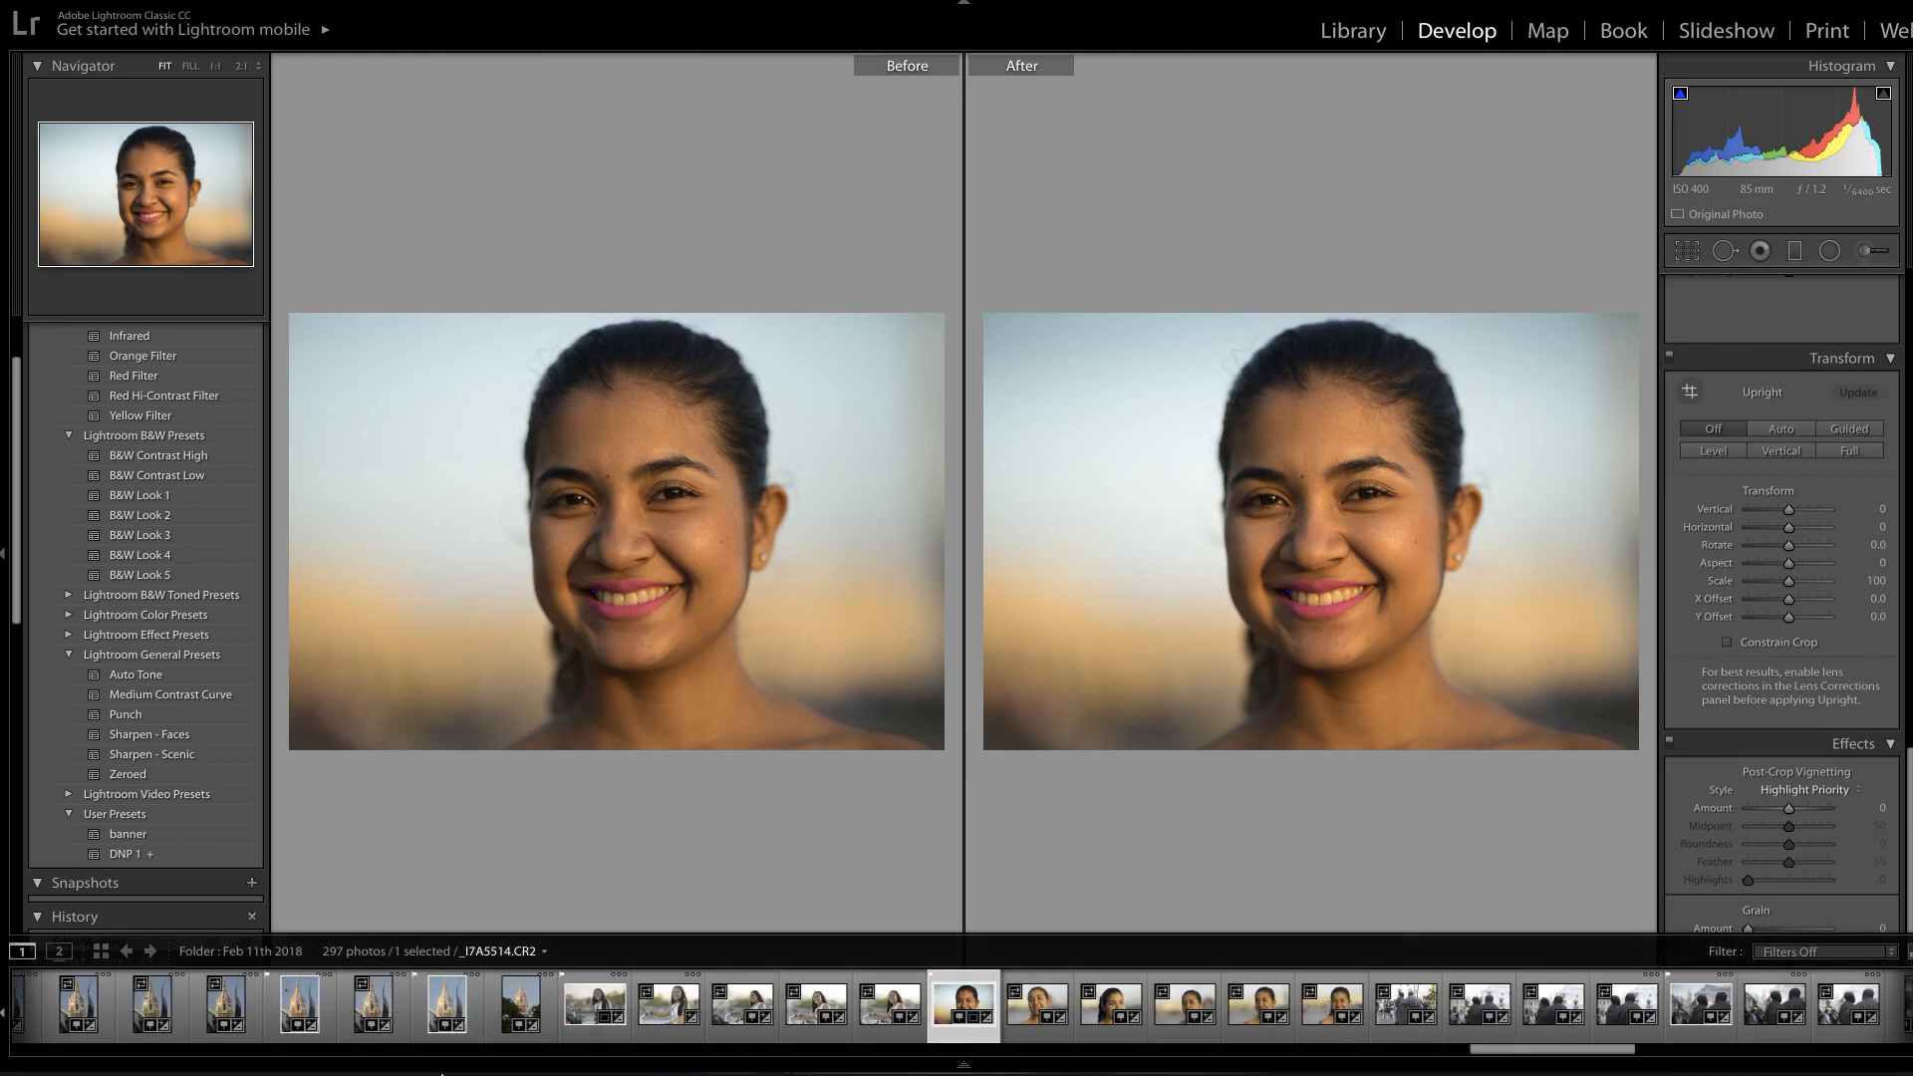